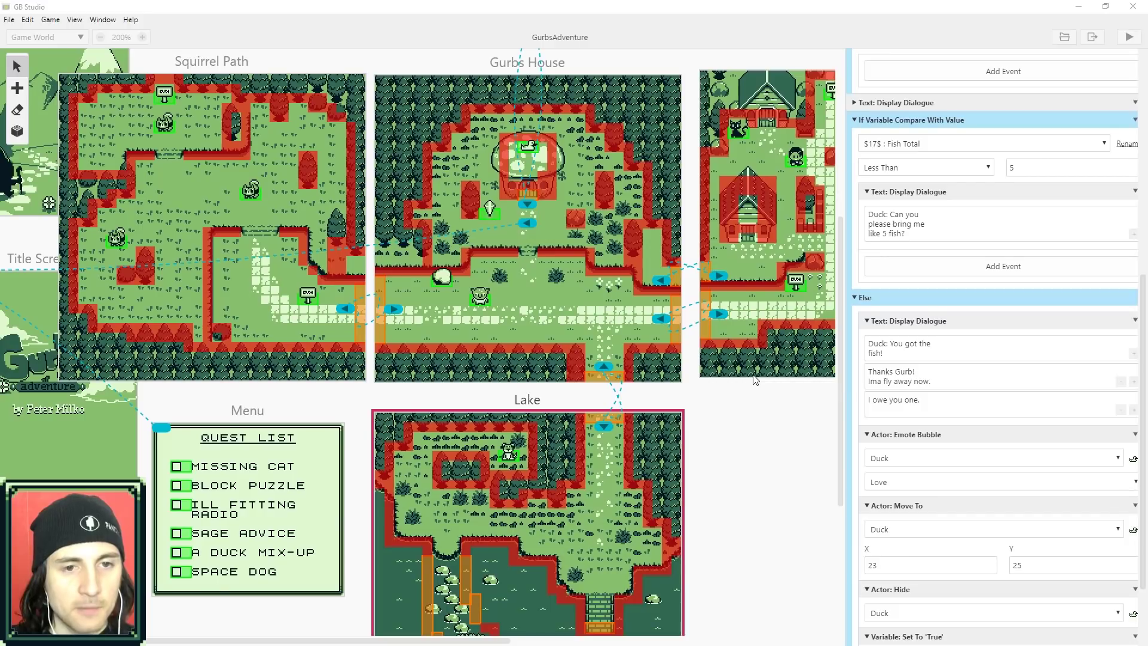
Select the fishing trigger at the end of the Lake scene's dock to show its script
{"action": "scroll", "coordinate": [754, 379], "scroll_direction": "up", "scroll_amount": 1}
{"action": "scroll", "coordinate": [753, 379], "scroll_direction": "down", "scroll_amount": 2}
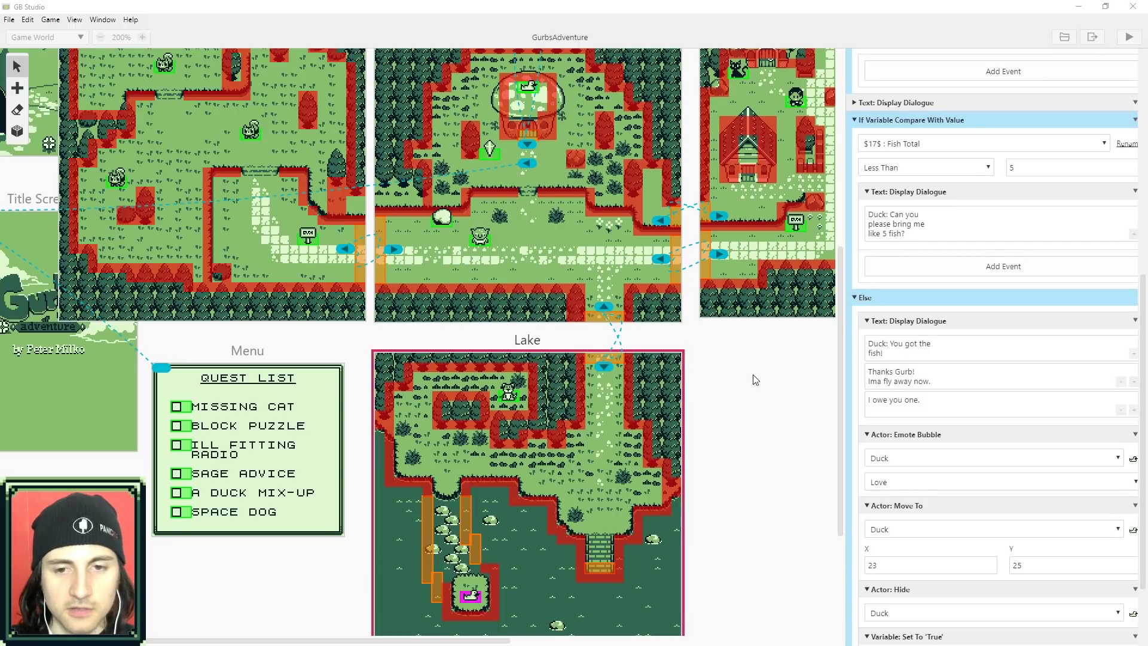
{"action": "scroll", "coordinate": [753, 374], "scroll_direction": "down", "scroll_amount": 1}
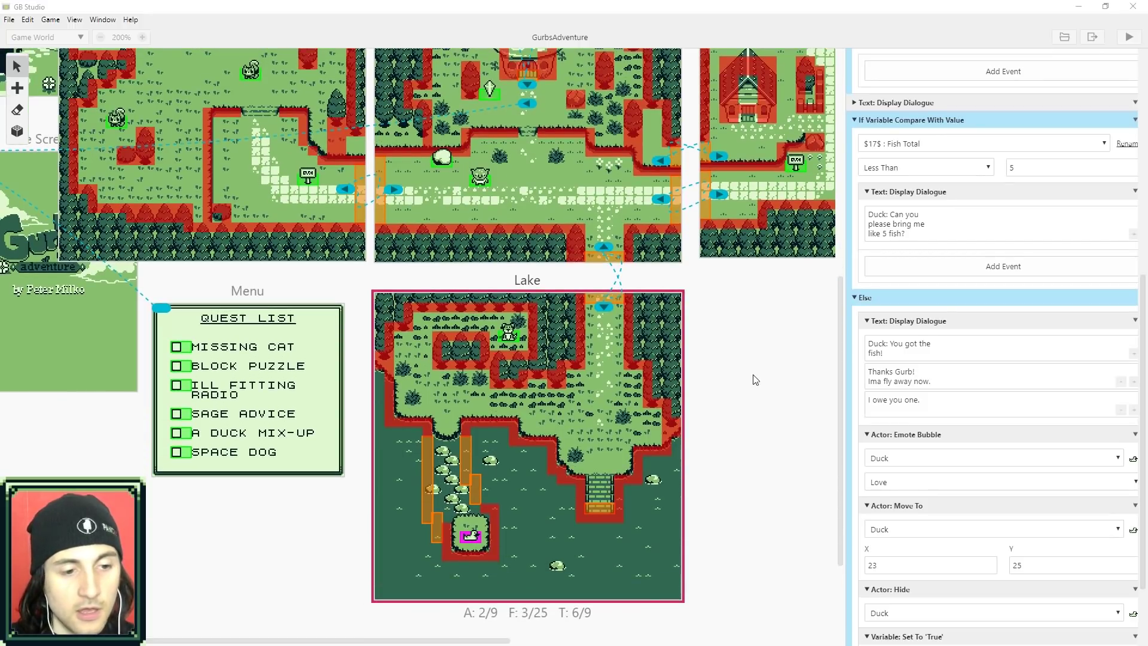
{"action": "scroll", "coordinate": [644, 380], "scroll_direction": "down", "scroll_amount": 2}
{"action": "left_click", "coordinate": [644, 380]}
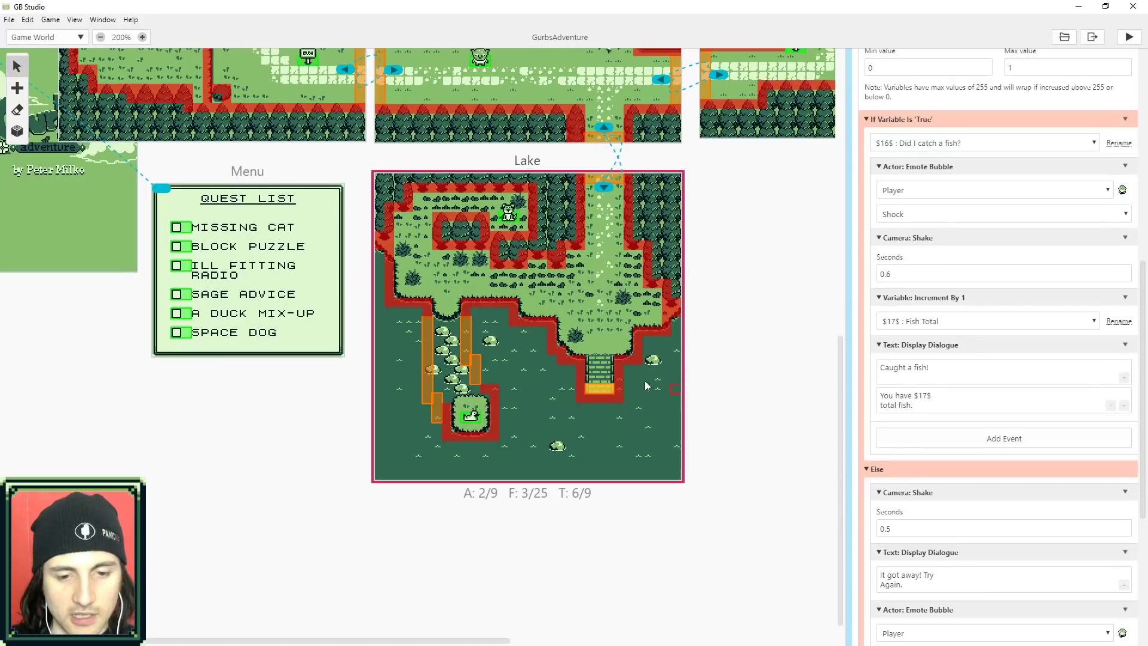
{"action": "left_click", "coordinate": [675, 397]}
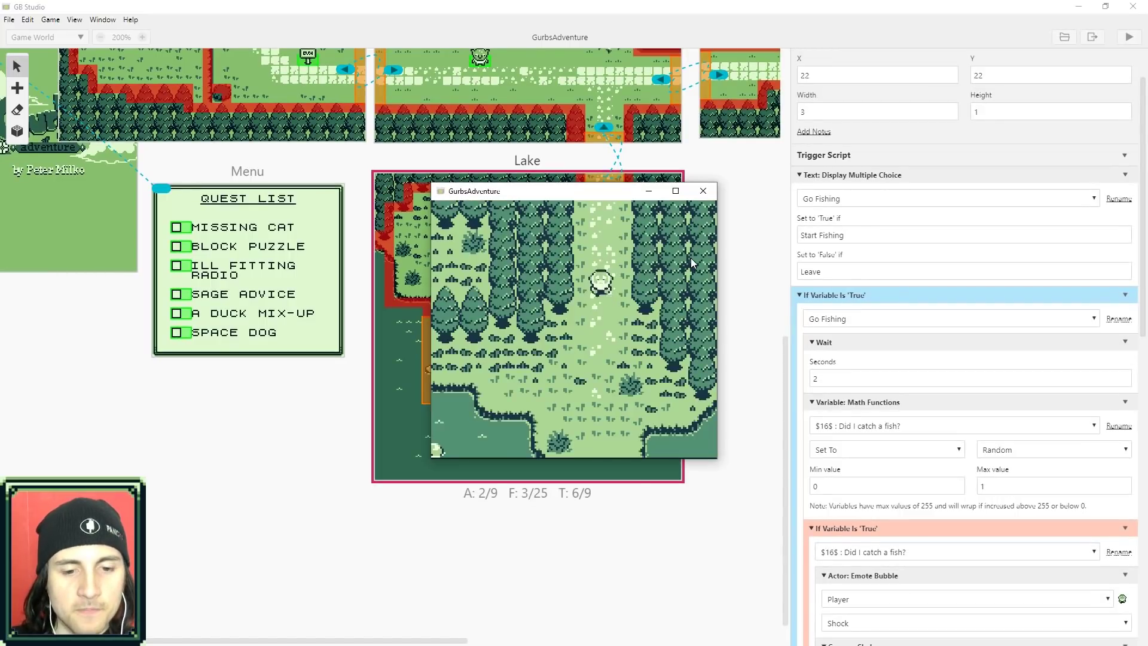
In the game preview, walk onto the lake dock, choose Leave in the fishing prompt and walk back off
{"action": "key", "text": "Down"}
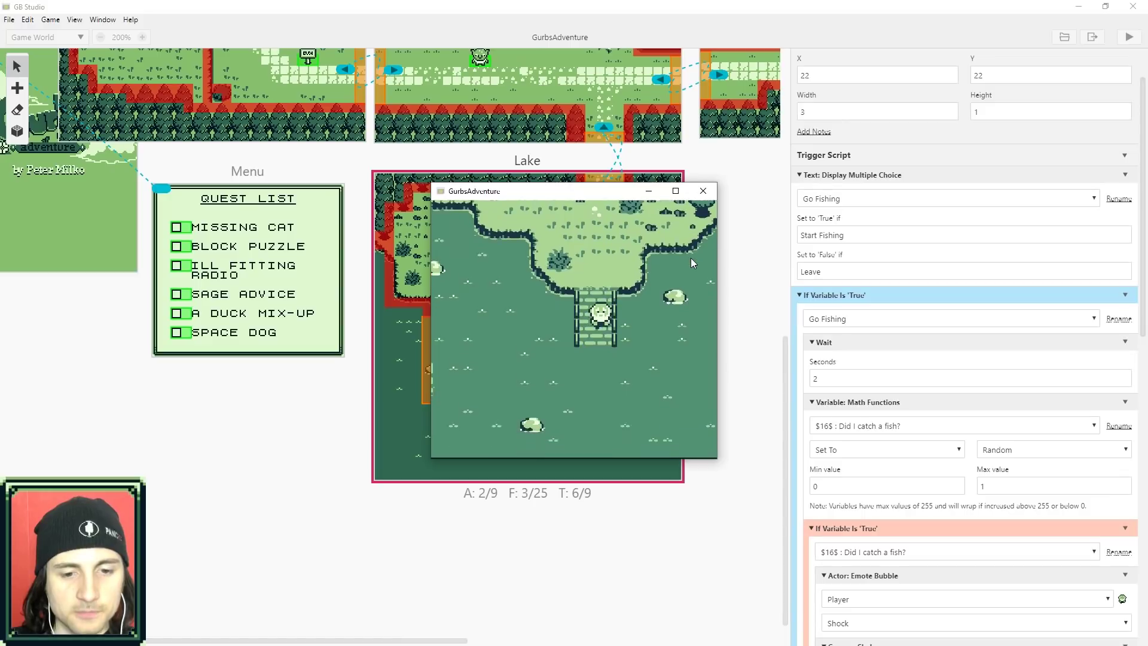
{"action": "key", "text": "Up"}
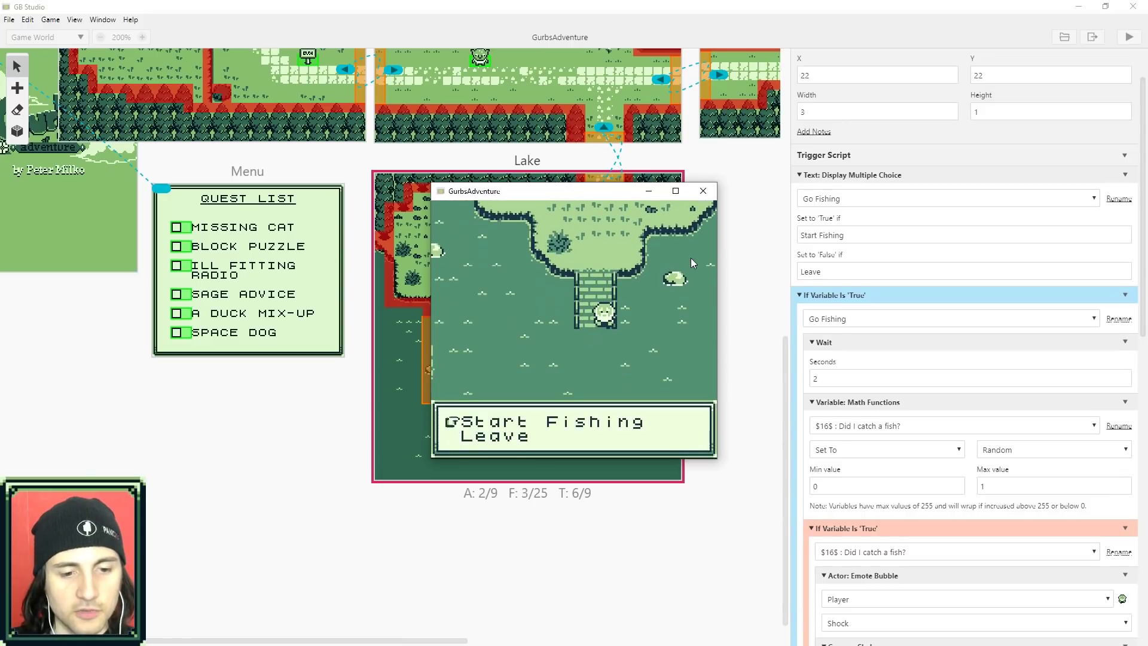
{"action": "key", "text": "Down"}
{"action": "key", "text": "Up"}
{"action": "key", "text": "Down"}
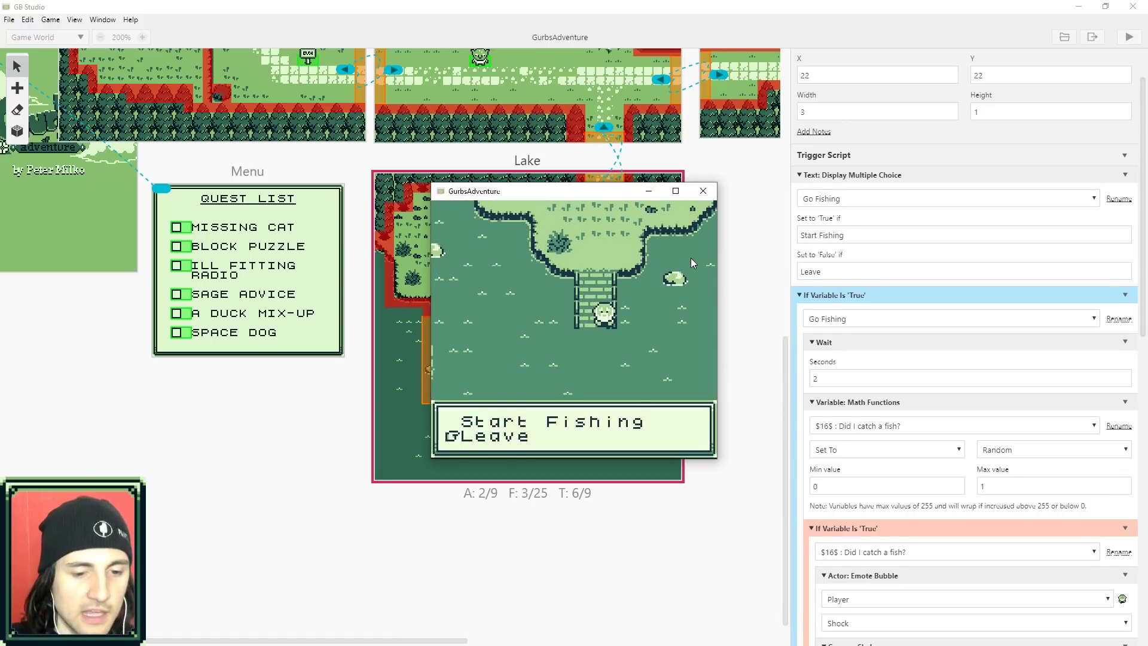
{"action": "key", "text": "z"}
{"action": "key", "text": "Up"}
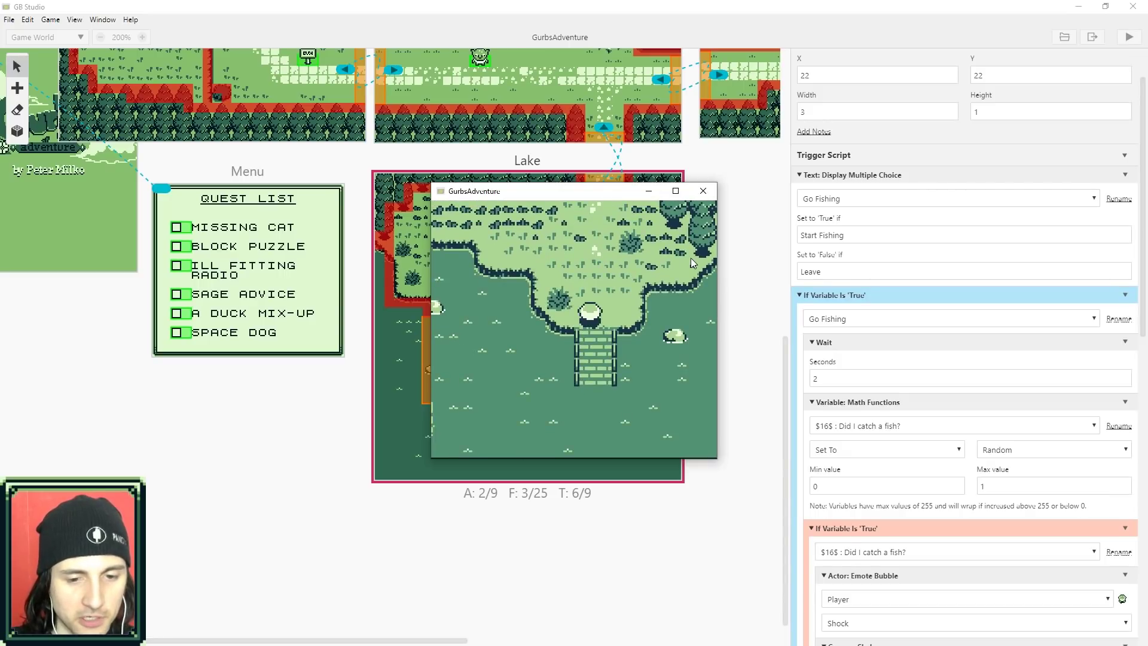
Walk back onto the dock in the preview, choose Start Fishing and play through the resulting dialogues
{"action": "key", "text": "Down"}
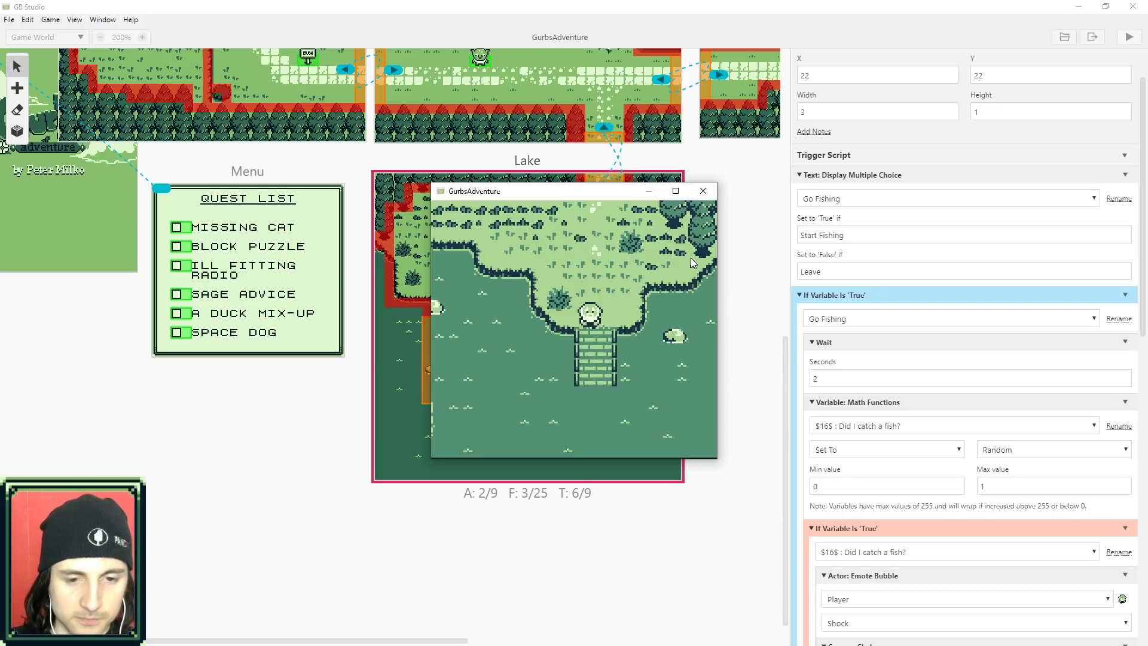
{"action": "key", "text": "Down"}
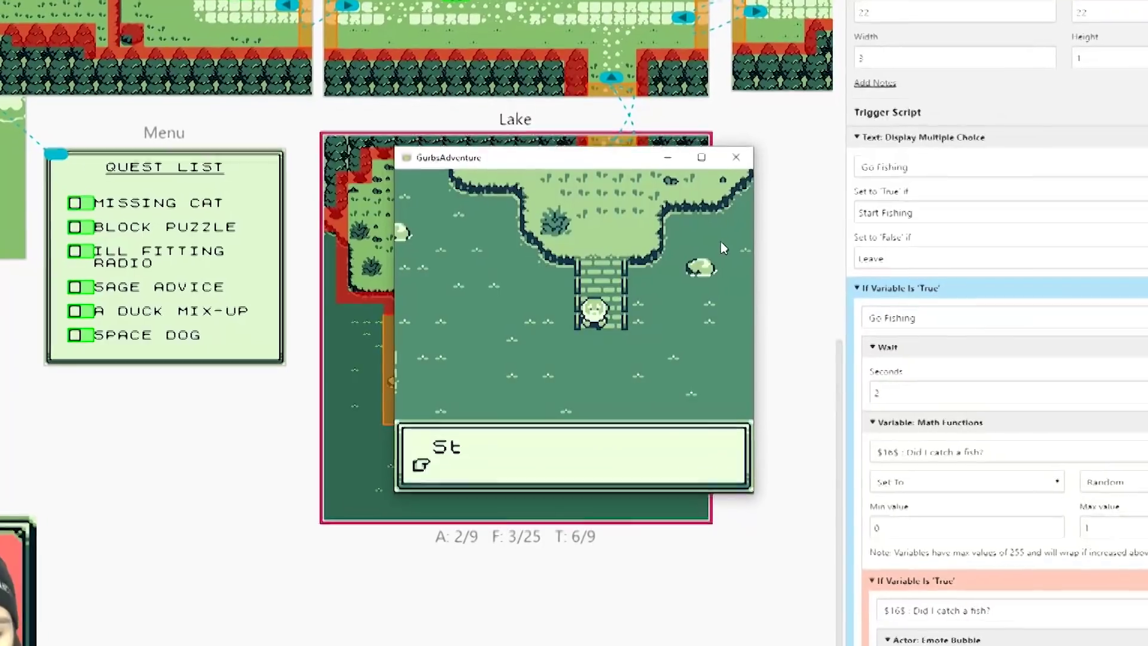
{"action": "key", "text": "Up"}
{"action": "key", "text": "z"}
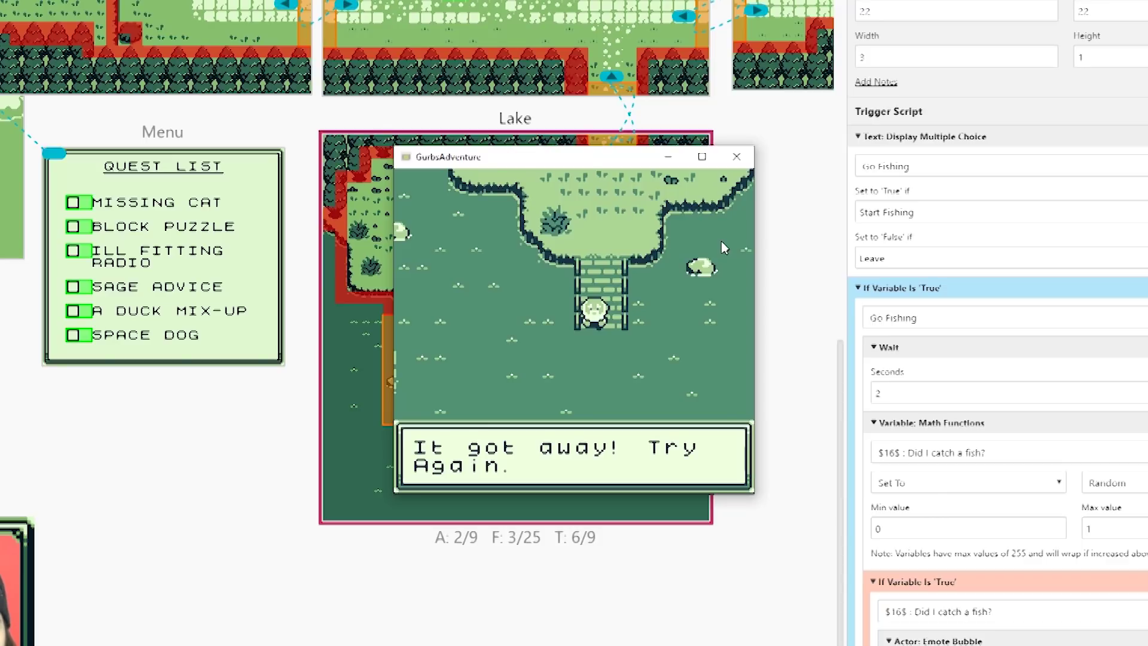
{"action": "key", "text": "z"}
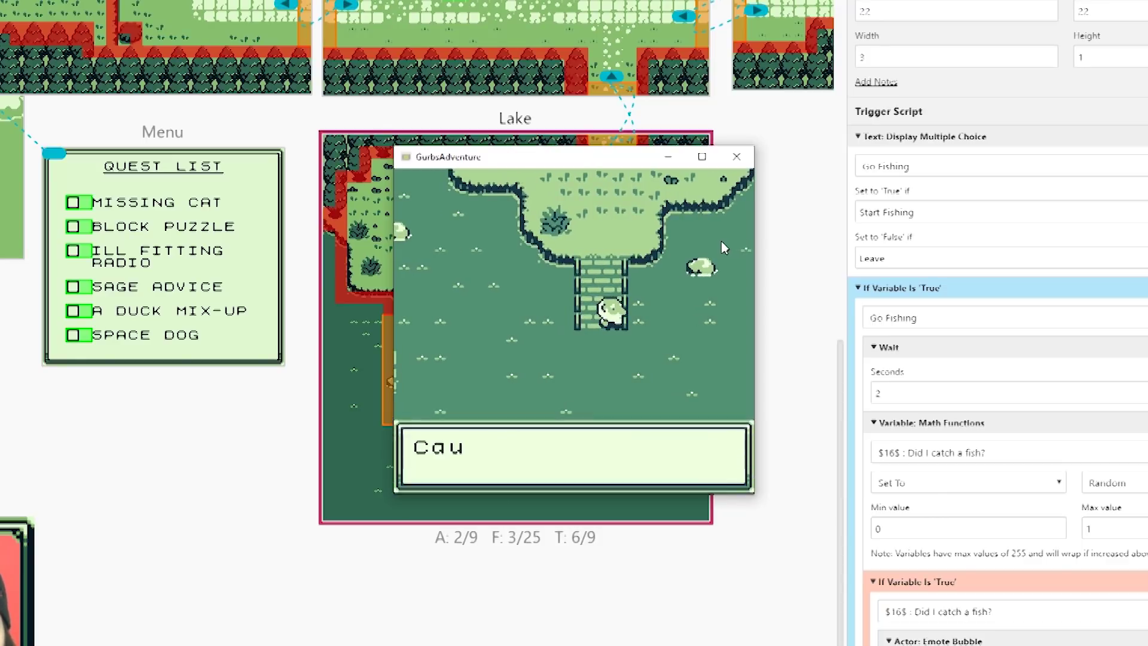
{"action": "key", "text": "z"}
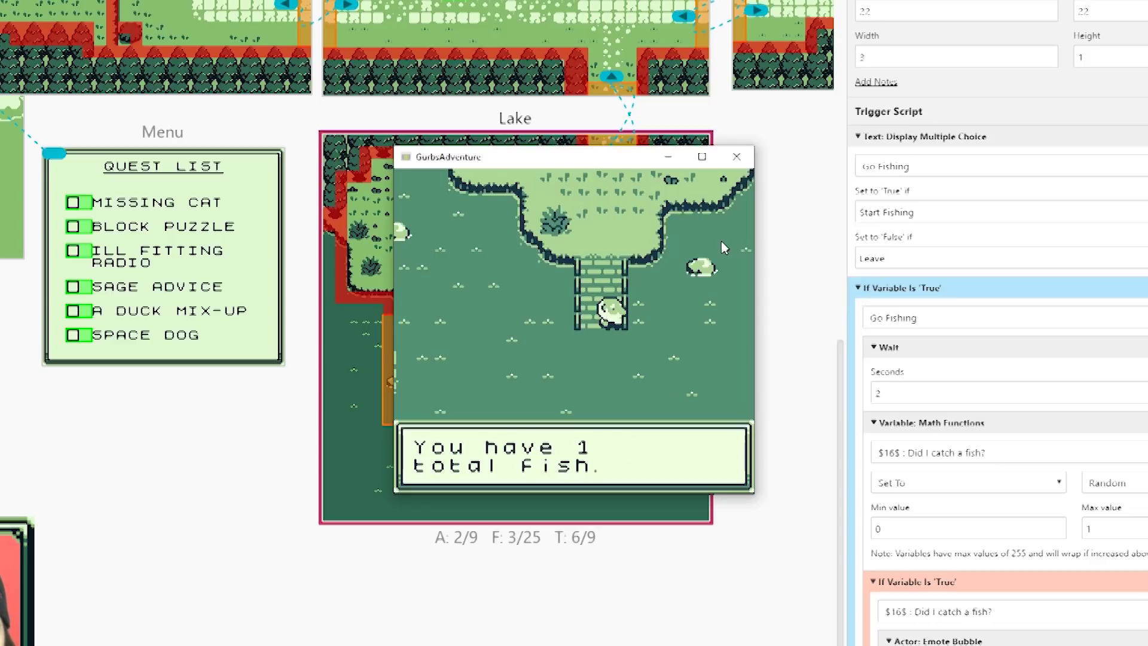
{"action": "key", "text": "z"}
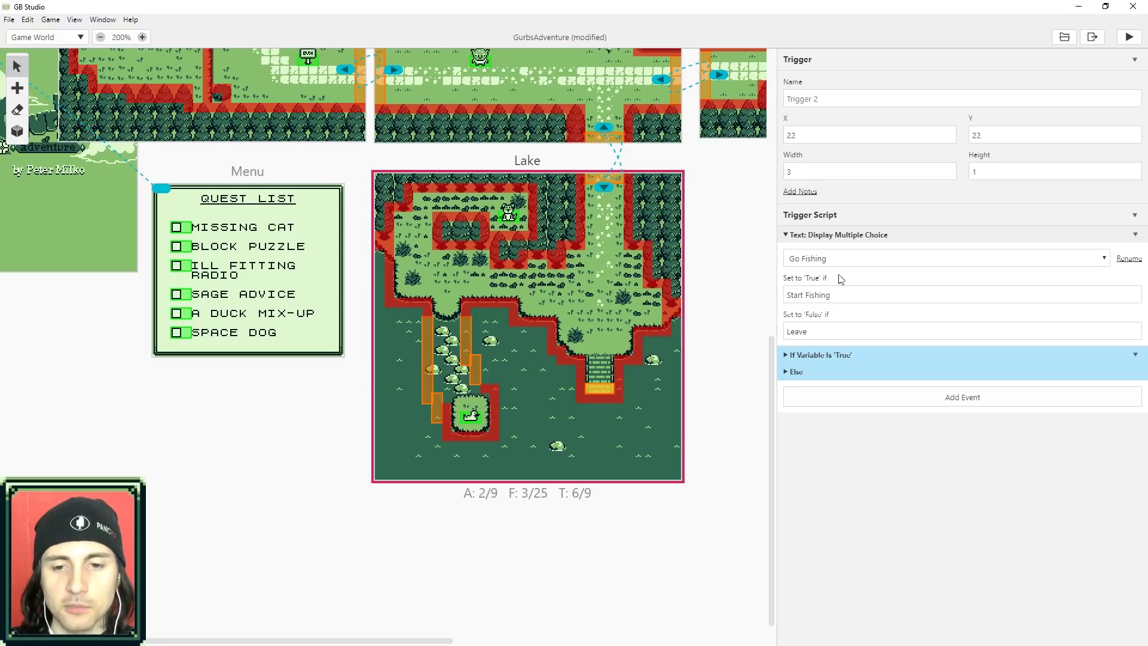
Examine the Display Multiple Choice event's variable choices and its true and false option texts
{"action": "left_click", "coordinate": [825, 260]}
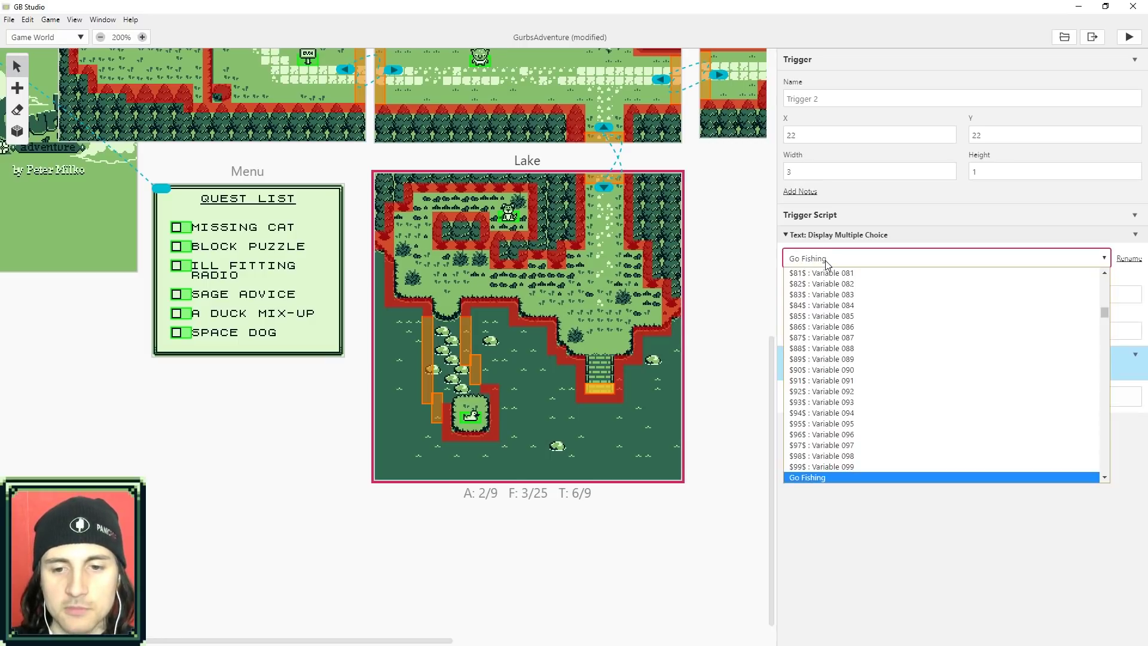
{"action": "scroll", "coordinate": [821, 394], "scroll_direction": "down", "scroll_amount": 3}
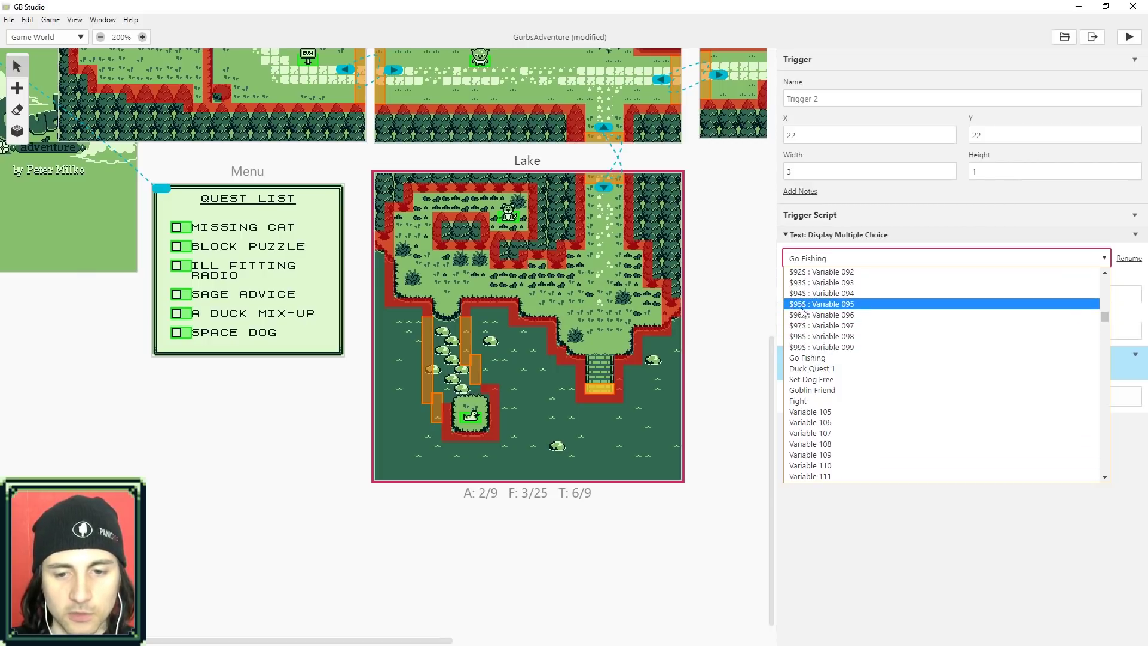
{"action": "left_click", "coordinate": [902, 553]}
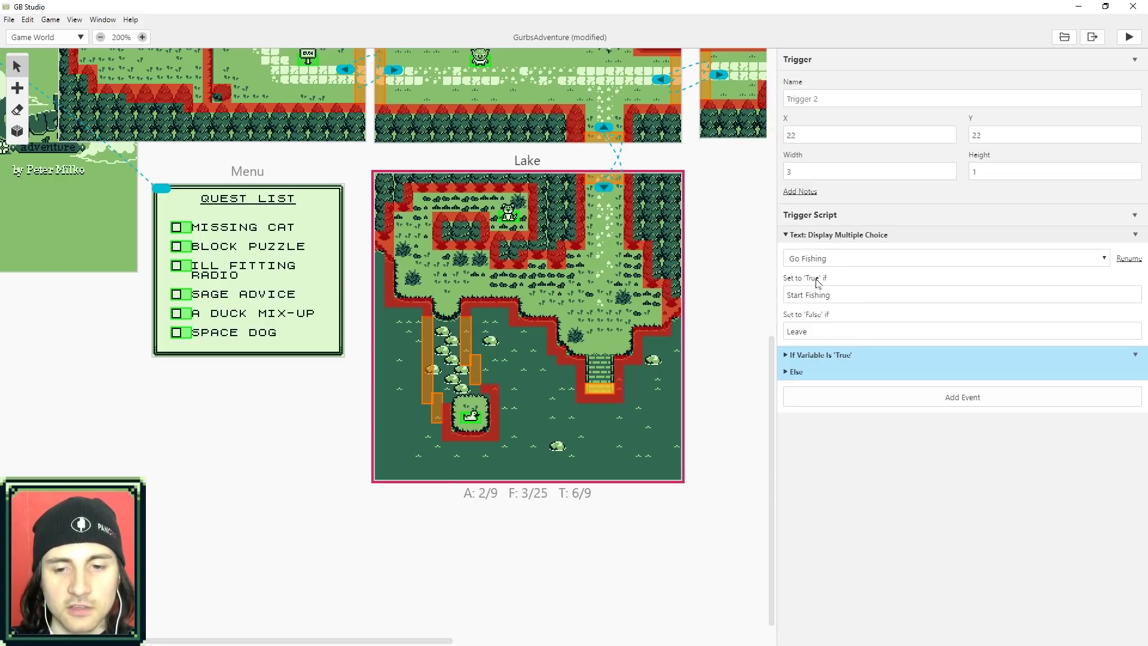
{"action": "left_click_drag", "start_coordinate": [841, 295], "coordinate": [785, 295]}
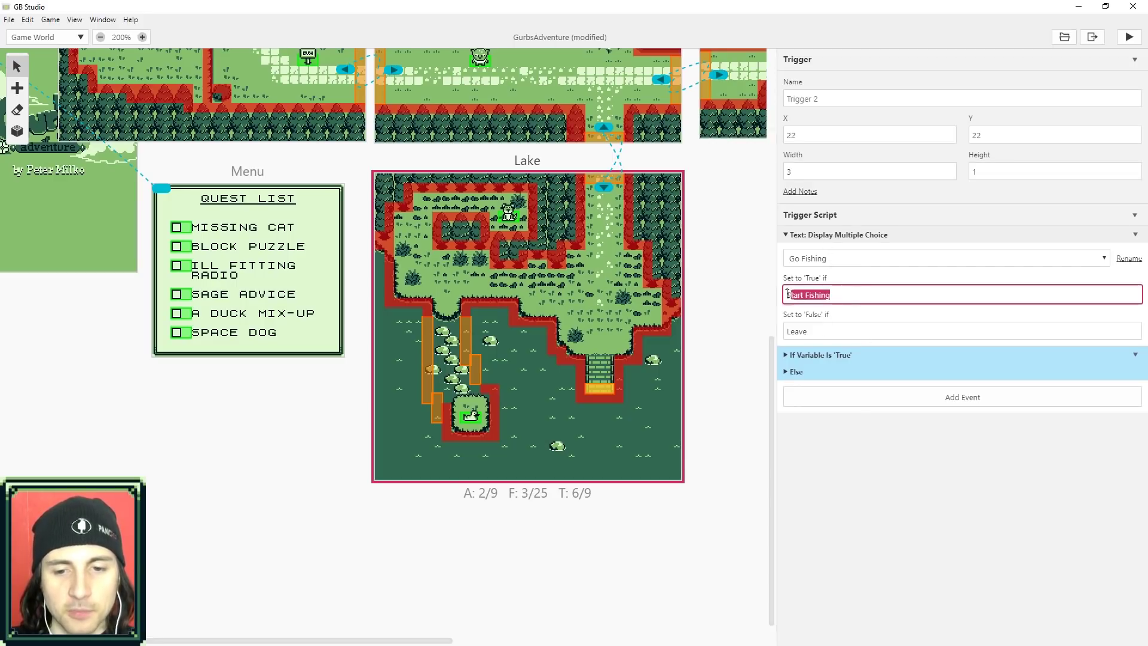
{"action": "left_click_drag", "start_coordinate": [849, 328], "coordinate": [785, 334]}
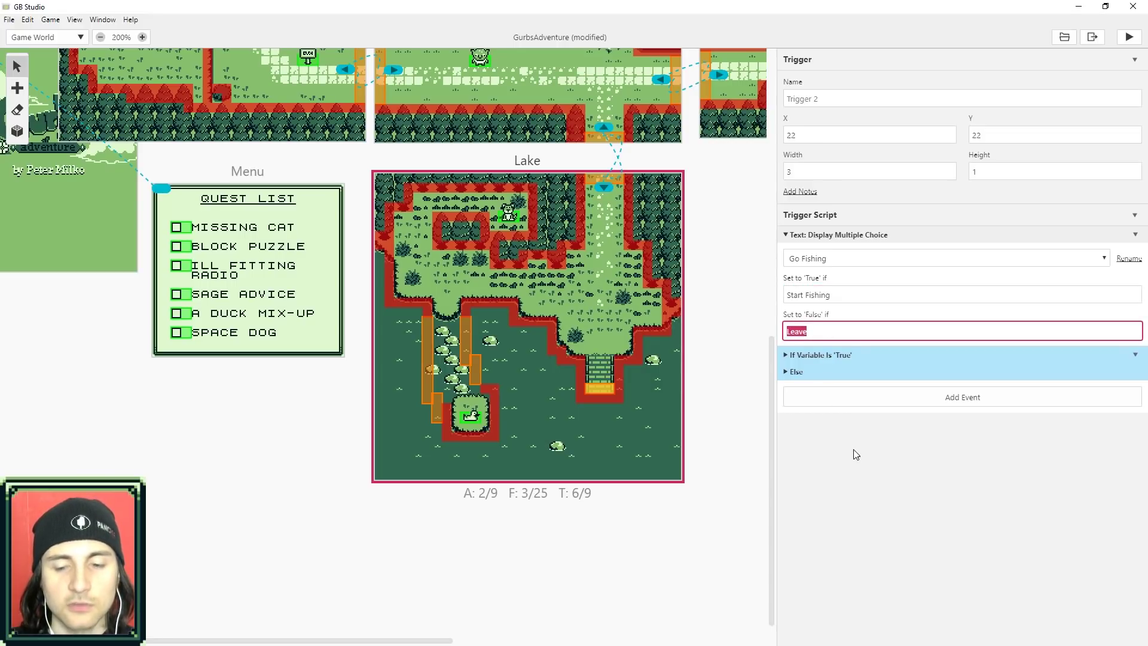
{"action": "left_click", "coordinate": [815, 294]}
{"action": "left_click_drag", "start_coordinate": [815, 294], "coordinate": [787, 294]}
{"action": "left_click_drag", "start_coordinate": [828, 331], "coordinate": [784, 333]}
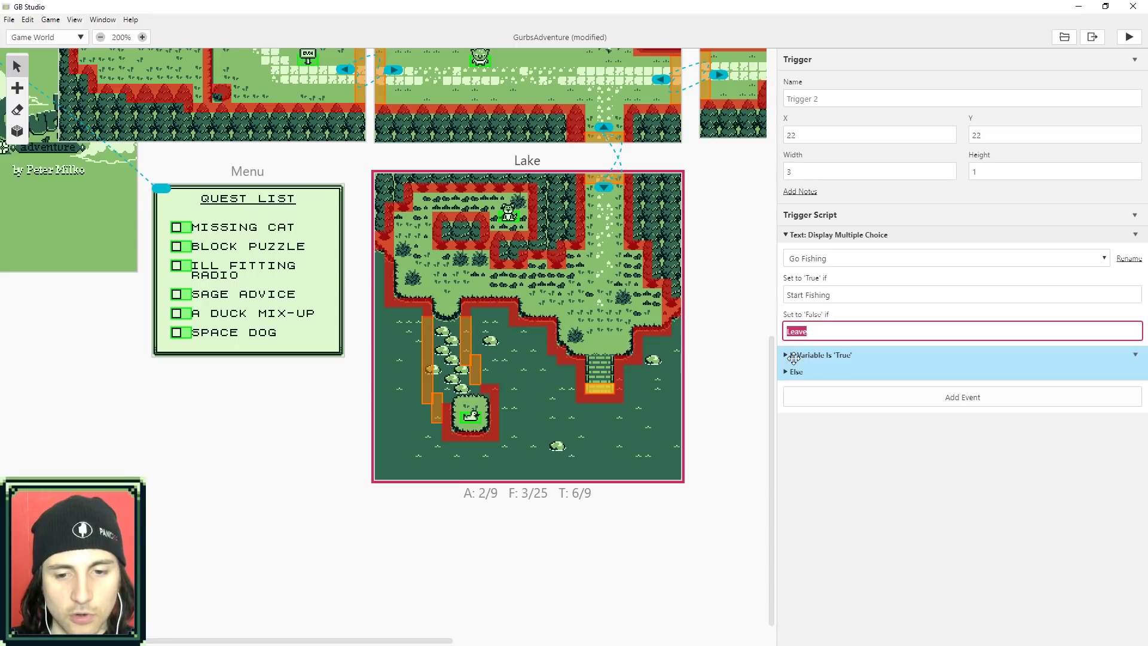
Search the list of available events for "if", then clear the search and close the list
{"action": "left_click", "coordinate": [858, 399]}
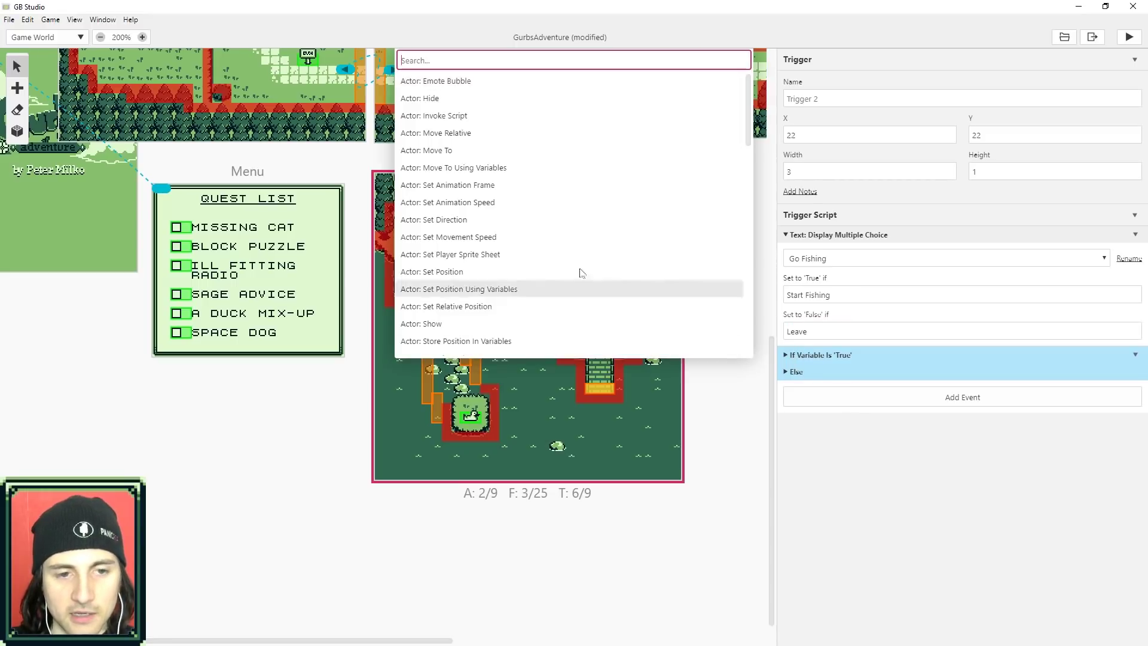
{"action": "type", "text": "if"}
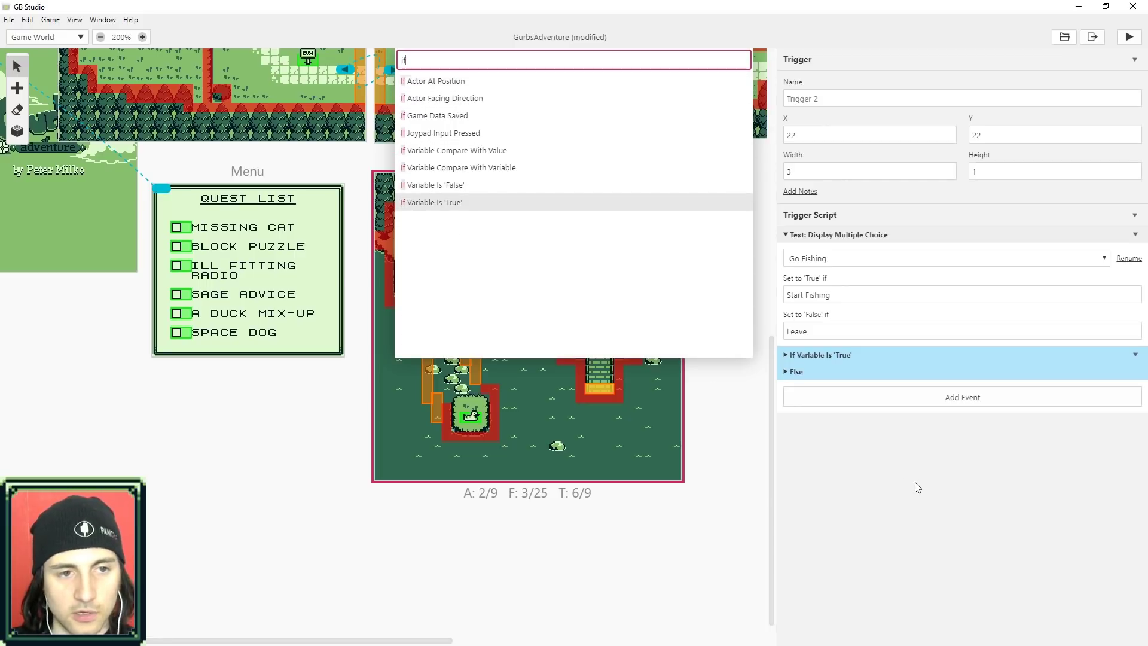
{"action": "key", "text": "BackSpace"}
{"action": "key", "text": "BackSpace"}
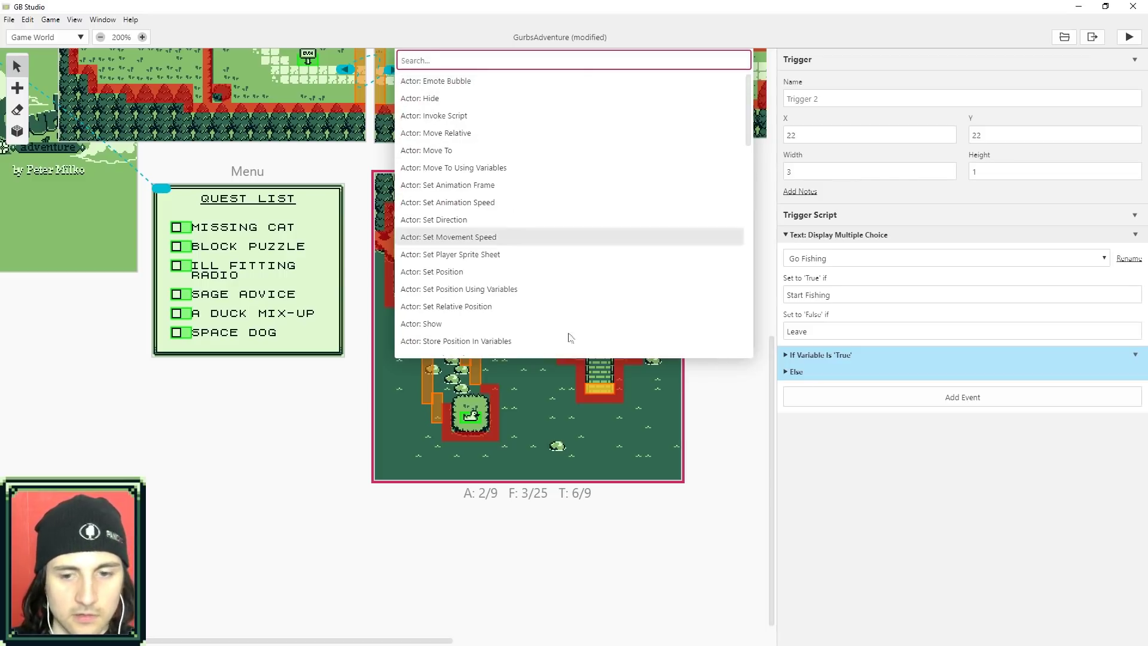
{"action": "key", "text": "Escape"}
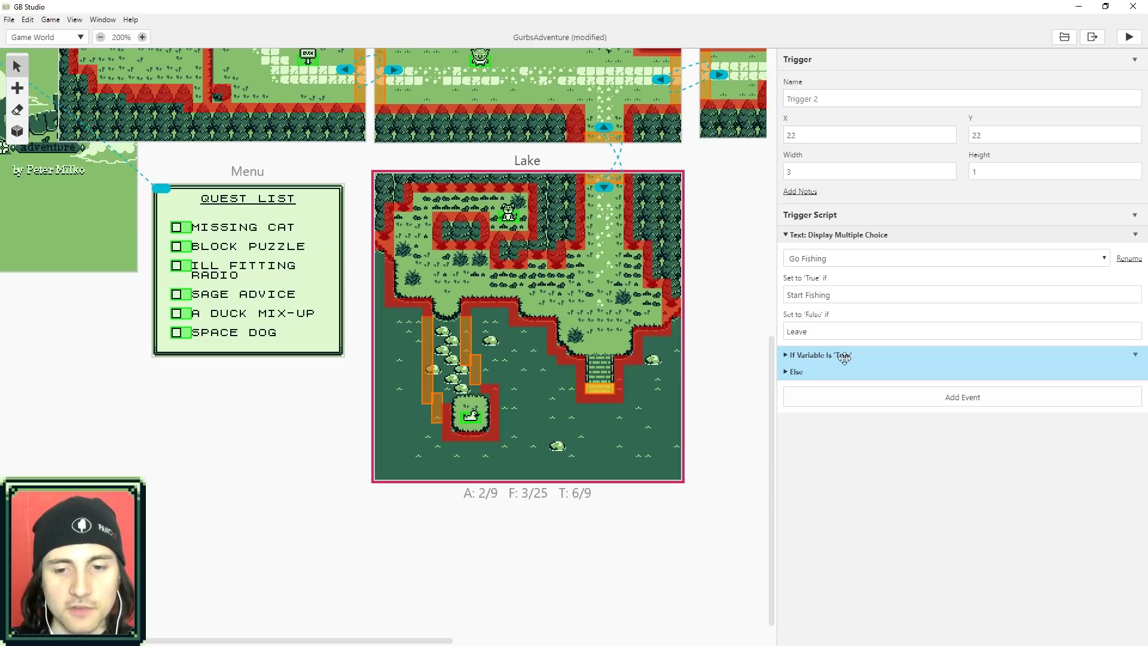
Expand the Go Fishing "If Variable Is 'True'" event, review its script, and collapse the nested If and Else branches
{"action": "left_click", "coordinate": [786, 355]}
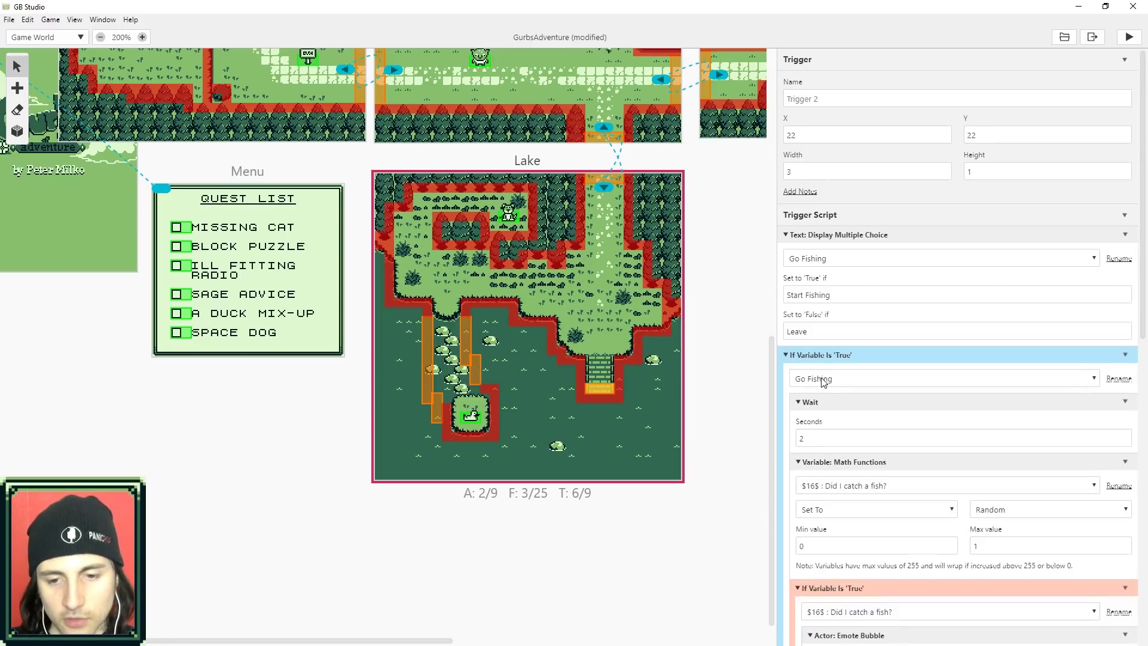
{"action": "scroll", "coordinate": [822, 381], "scroll_direction": "down", "scroll_amount": 2}
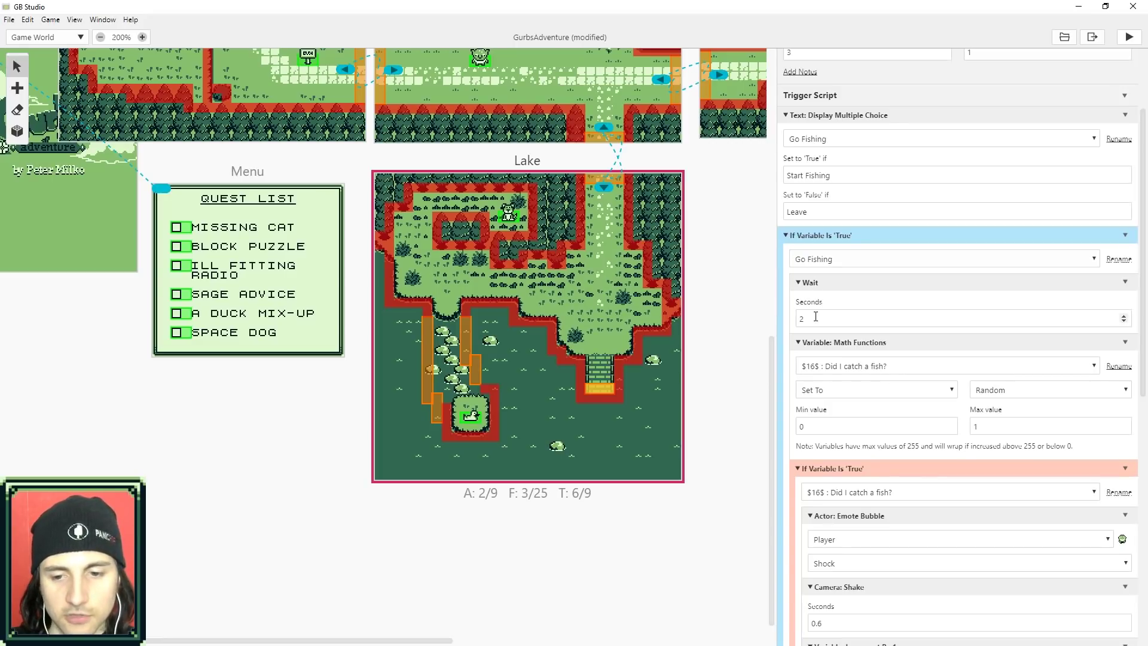
{"action": "scroll", "coordinate": [837, 328], "scroll_direction": "down", "scroll_amount": 1}
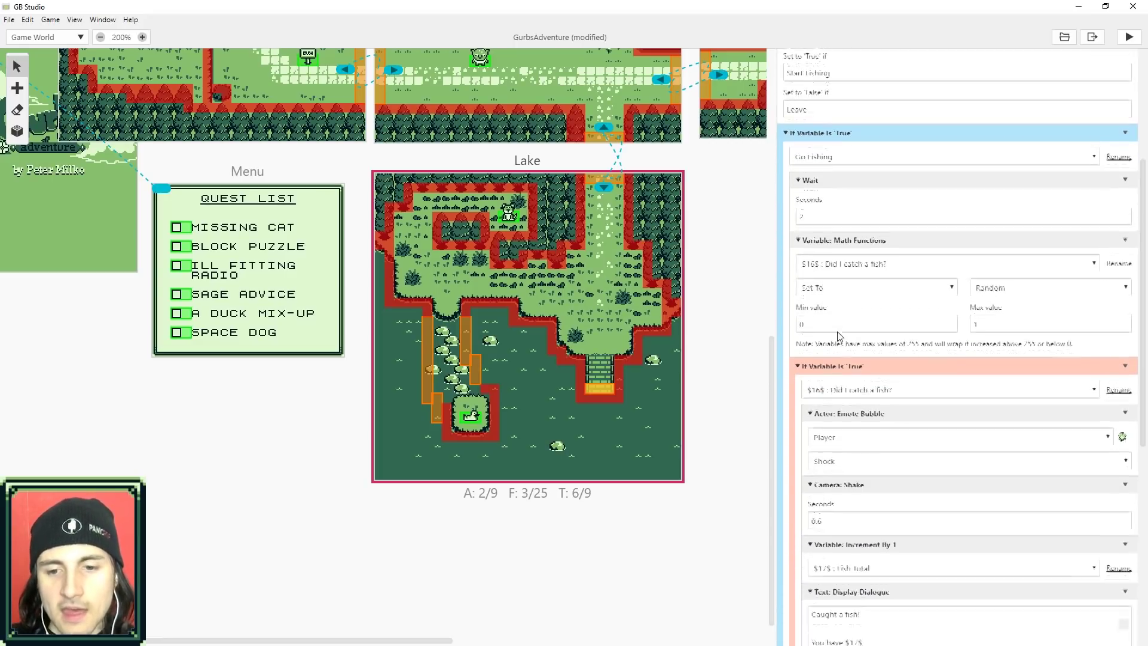
{"action": "scroll", "coordinate": [837, 331], "scroll_direction": "down", "scroll_amount": 1}
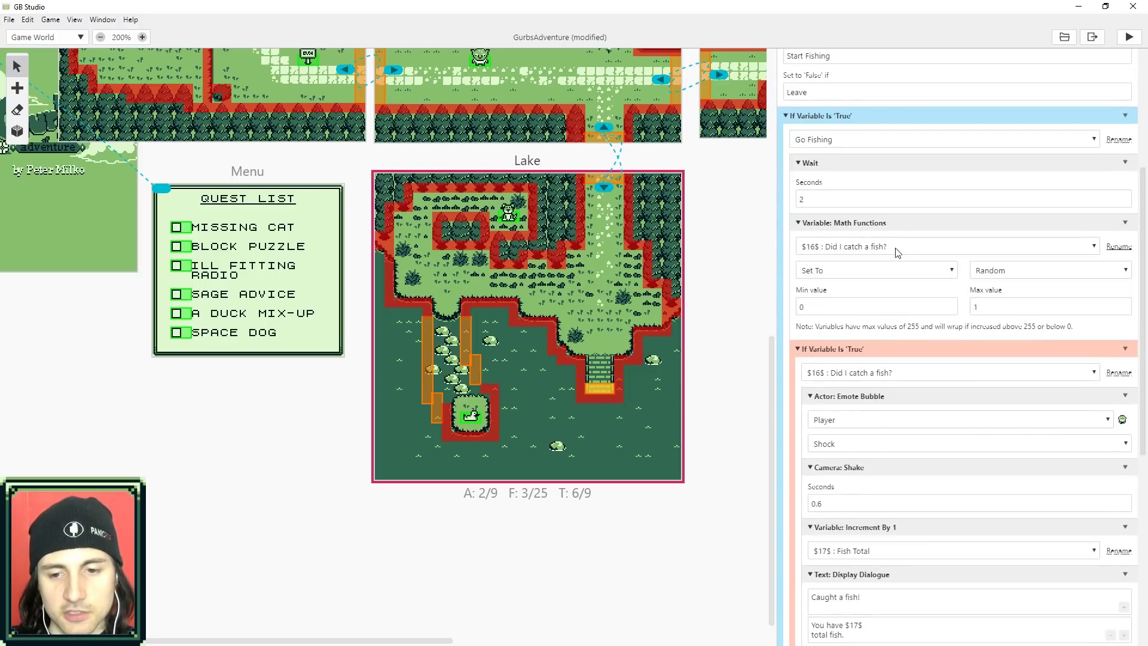
{"action": "scroll", "coordinate": [897, 251], "scroll_direction": "down", "scroll_amount": 4}
{"action": "left_click", "coordinate": [798, 113]}
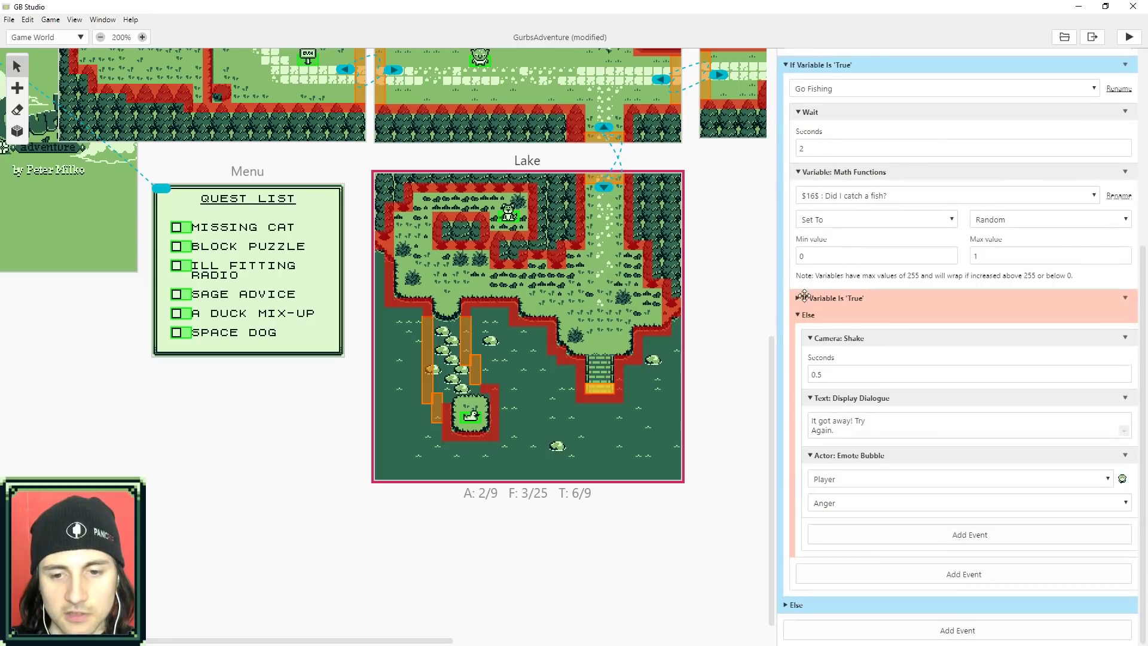
{"action": "left_click", "coordinate": [799, 315]}
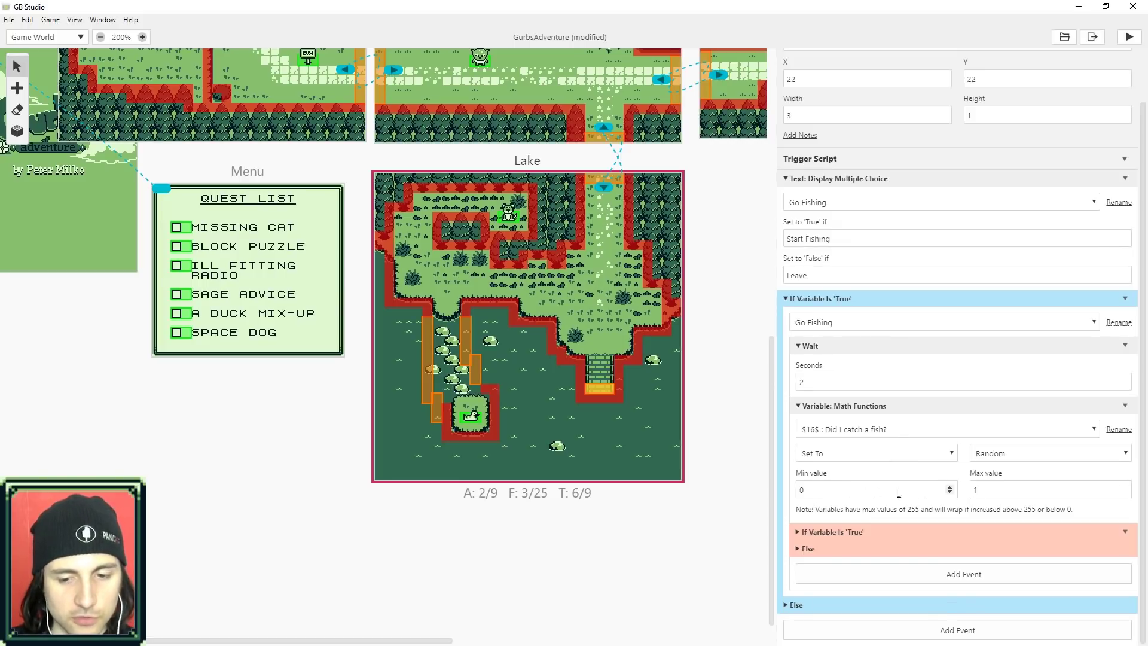
Add a Variable: Math Functions event at the end of the trigger script that sets Duck Quest 1 to Random
{"action": "left_click", "coordinate": [946, 633]}
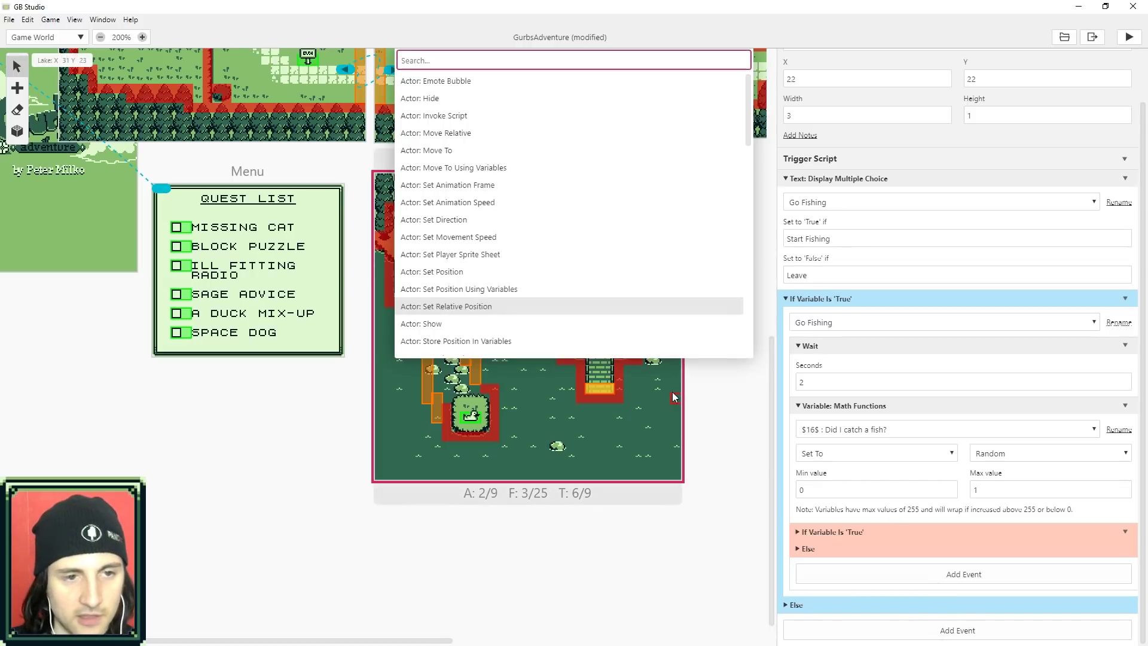
{"action": "type", "text": "math"}
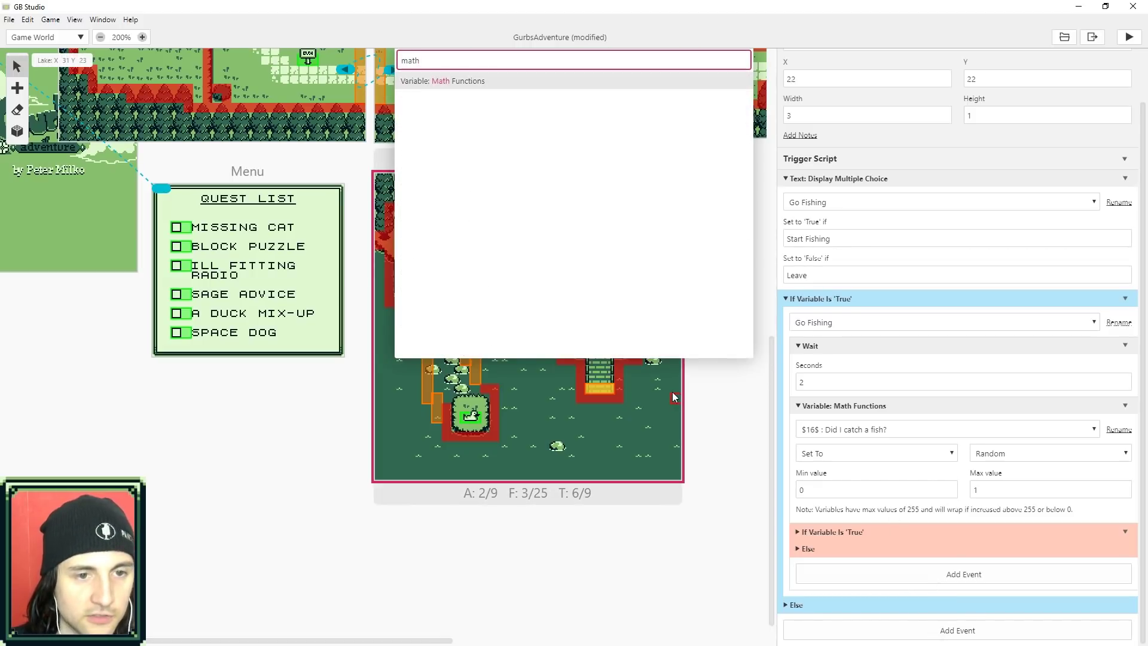
{"action": "left_click", "coordinate": [430, 81]}
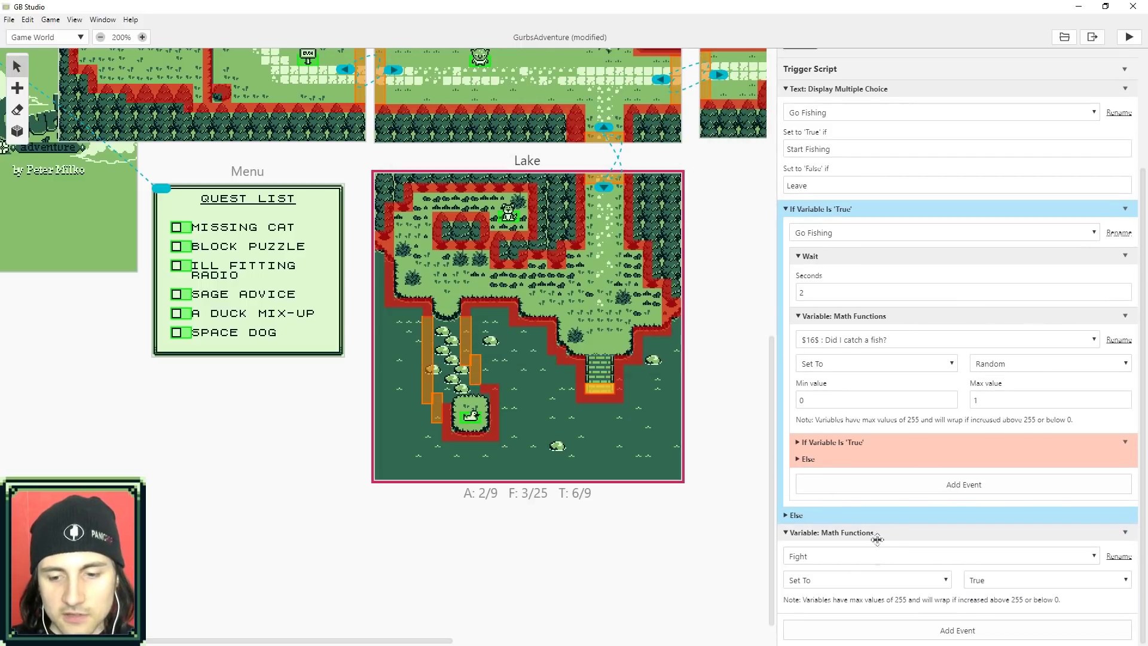
{"action": "left_click", "coordinate": [866, 559]}
{"action": "left_click", "coordinate": [822, 507]}
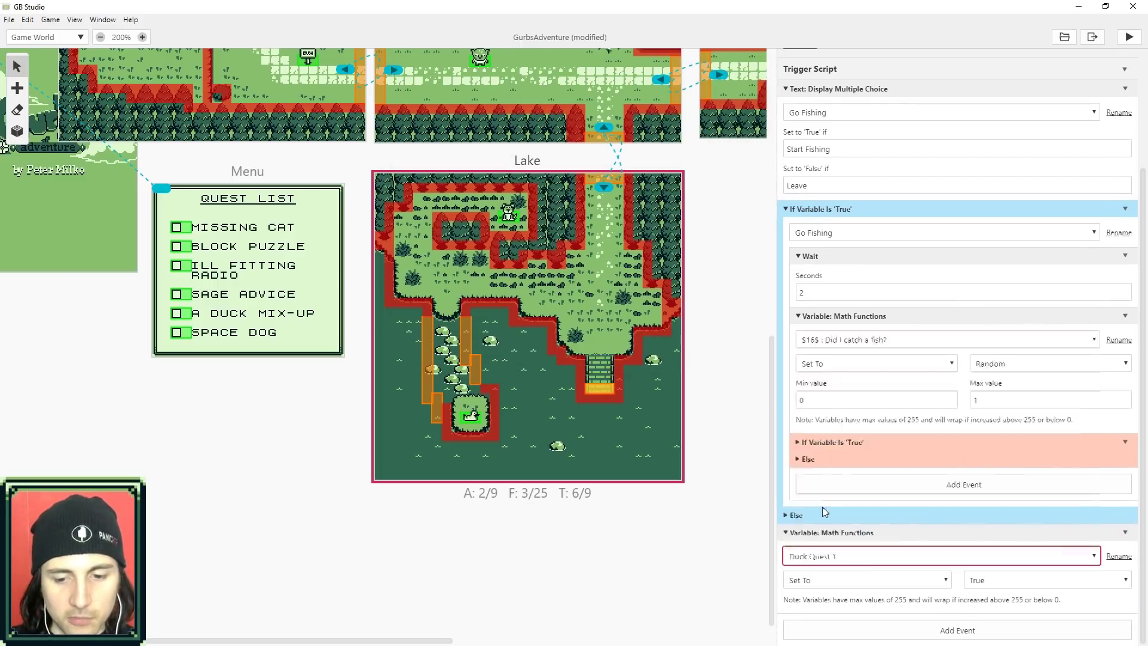
{"action": "left_click", "coordinate": [1013, 579]}
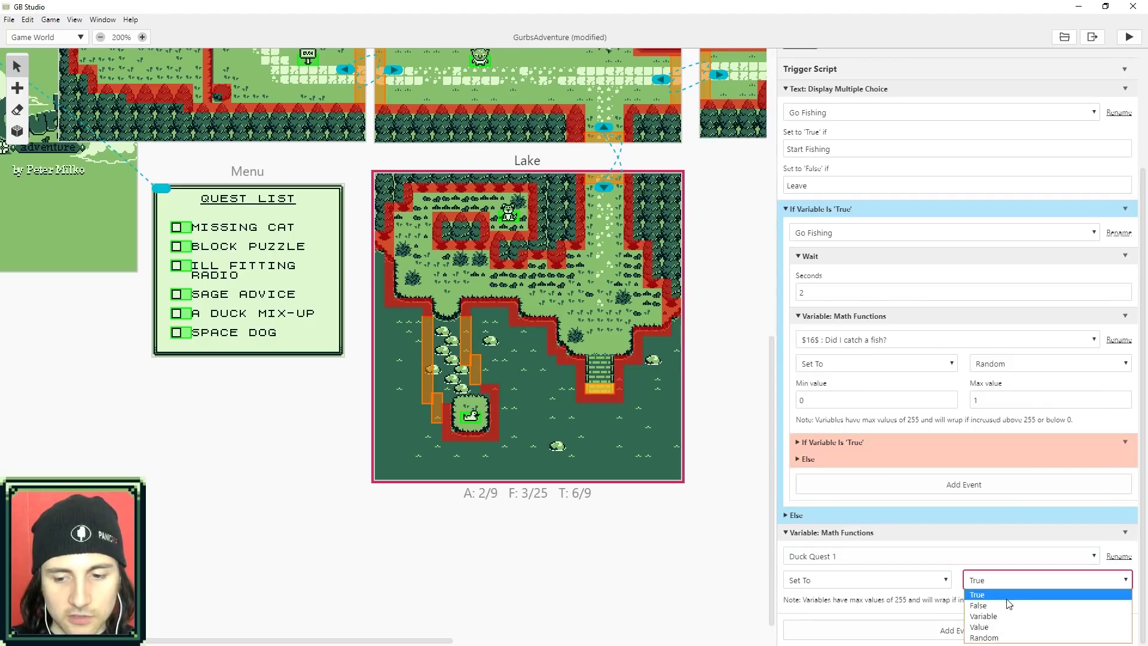
{"action": "left_click", "coordinate": [990, 638]}
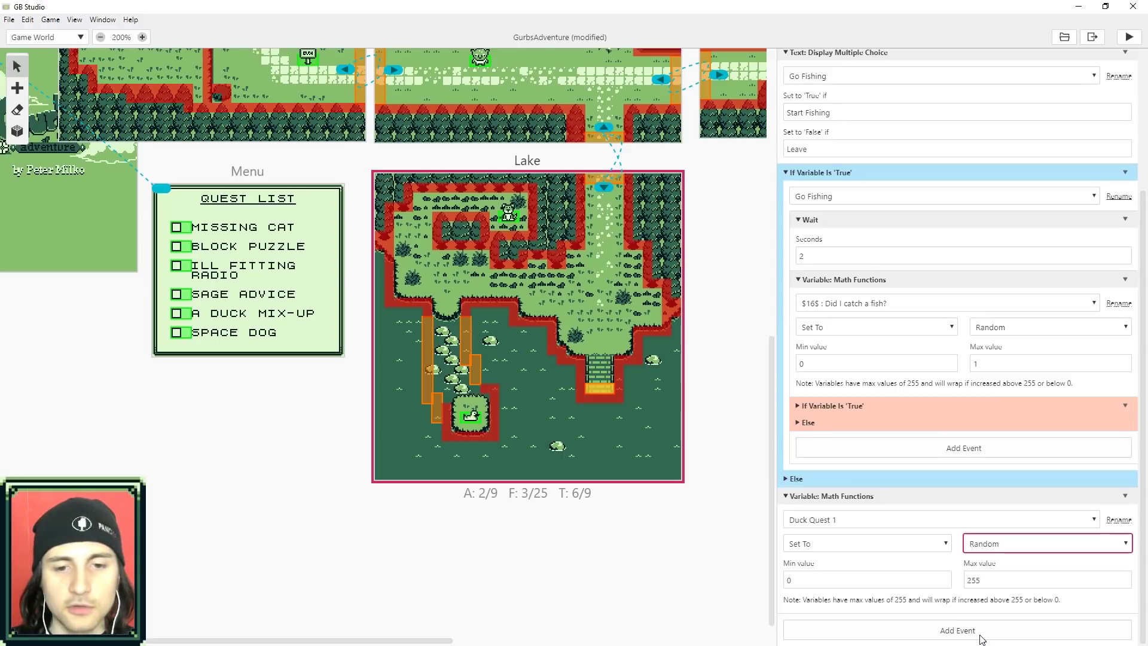
Set the new math event's random maximum to 1 with a minimum of 0, and remove that event from the script
{"action": "left_click", "coordinate": [827, 581]}
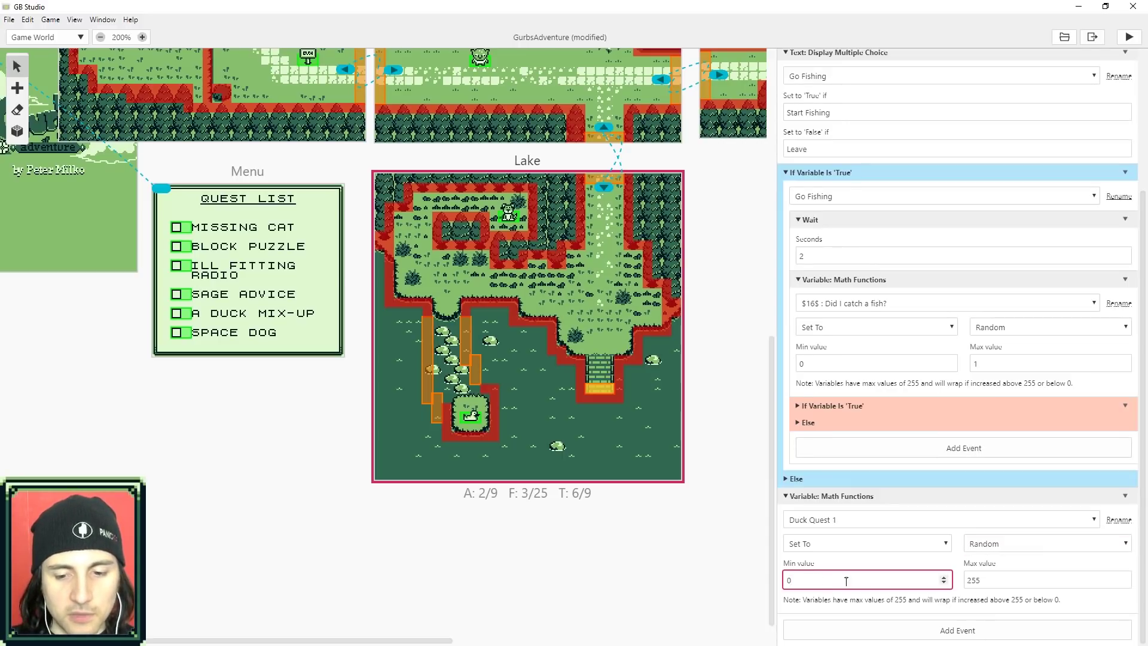
{"action": "left_click", "coordinate": [999, 584]}
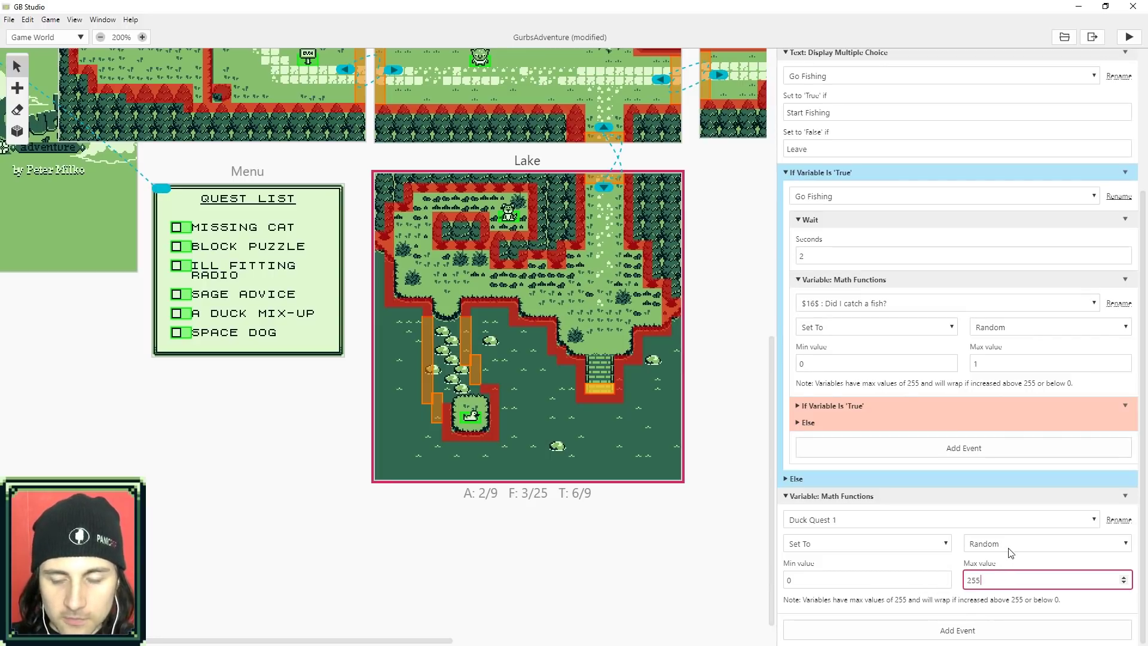
{"action": "left_click", "coordinate": [877, 583]}
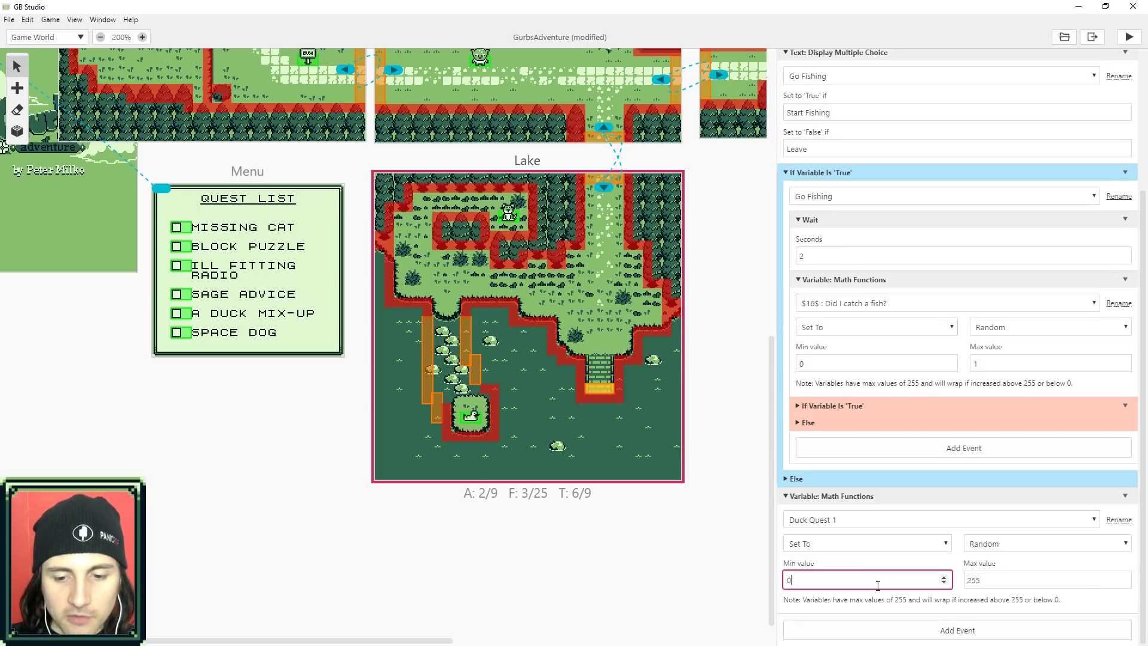
{"action": "left_click", "coordinate": [985, 584]}
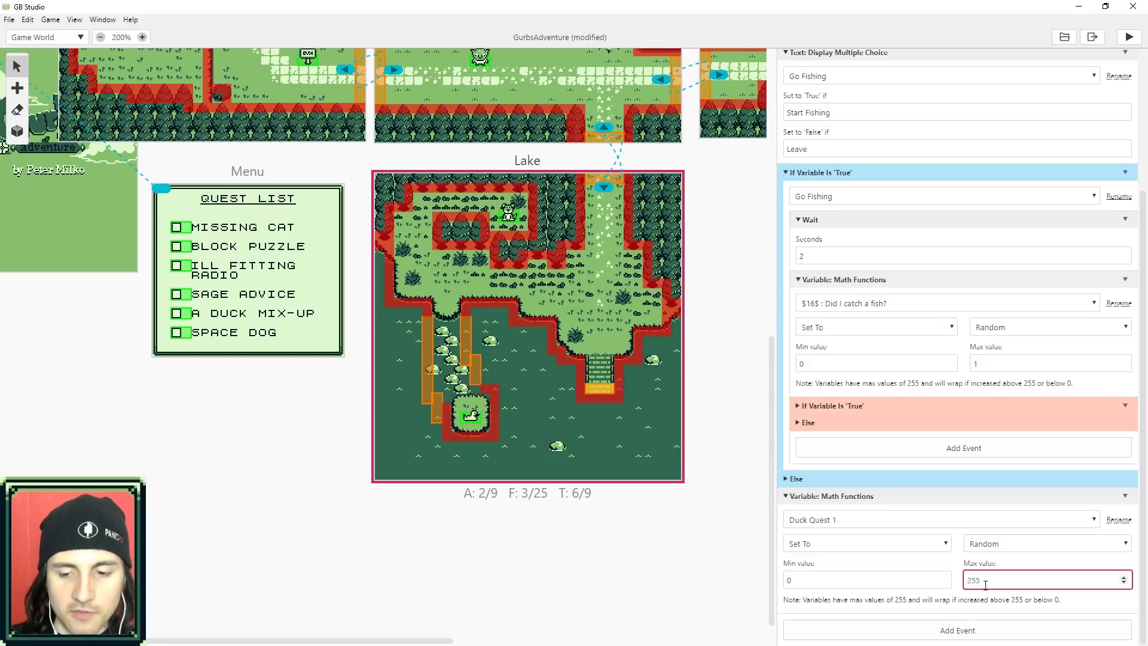
{"action": "type", "text": "1"}
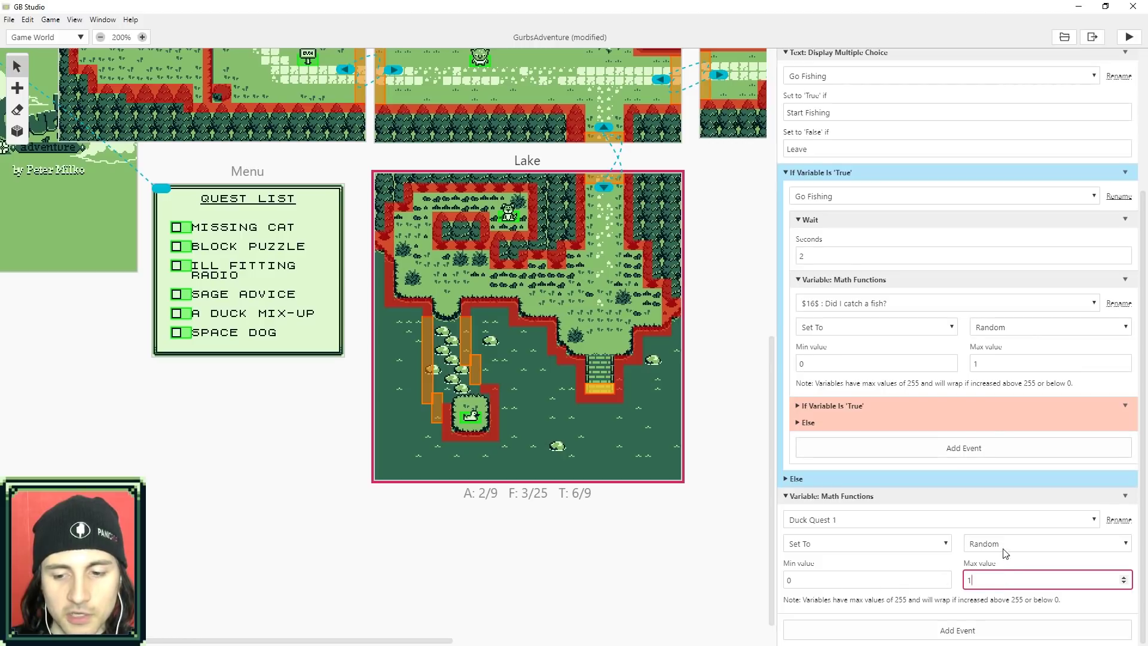
{"action": "left_click", "coordinate": [823, 581]}
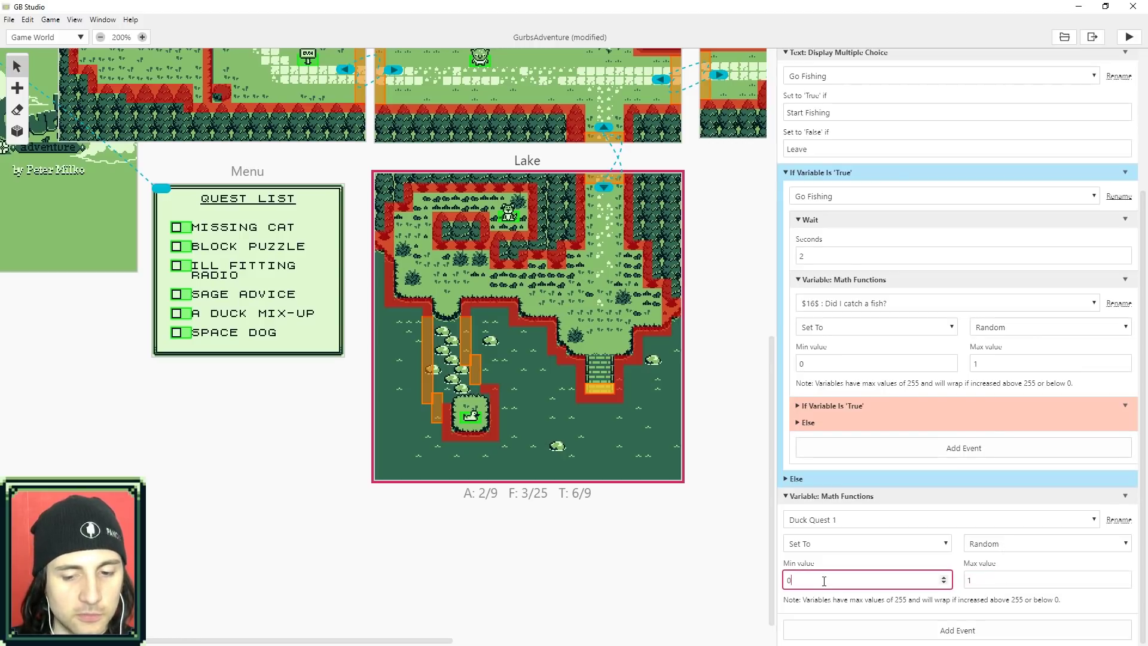
{"action": "left_click", "coordinate": [992, 580]}
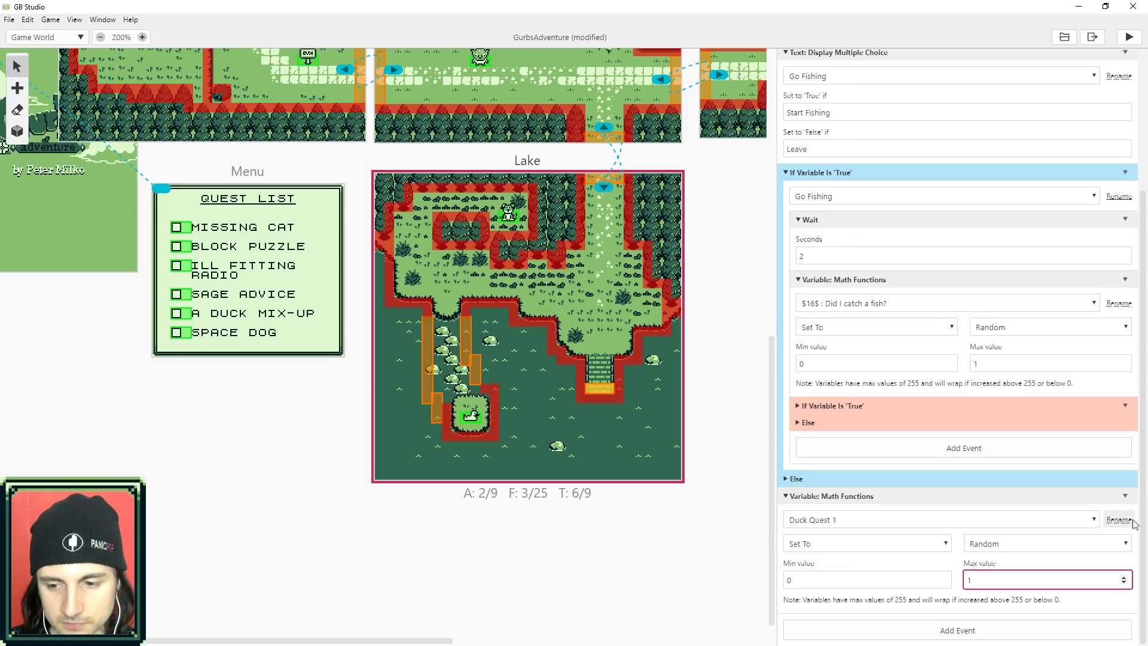
{"action": "left_click", "coordinate": [1125, 497]}
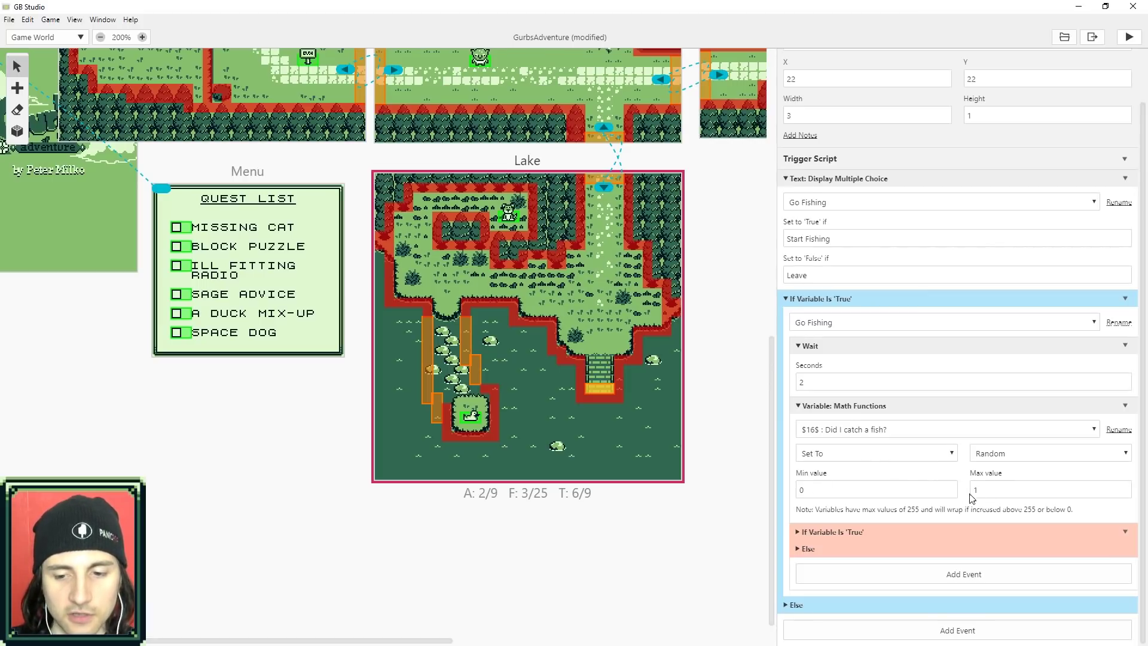
Expand the nested "Did I catch a fish?" condition and examine its random range, catch events and the $17$ variable in the dialogue
{"action": "left_click", "coordinate": [795, 532]}
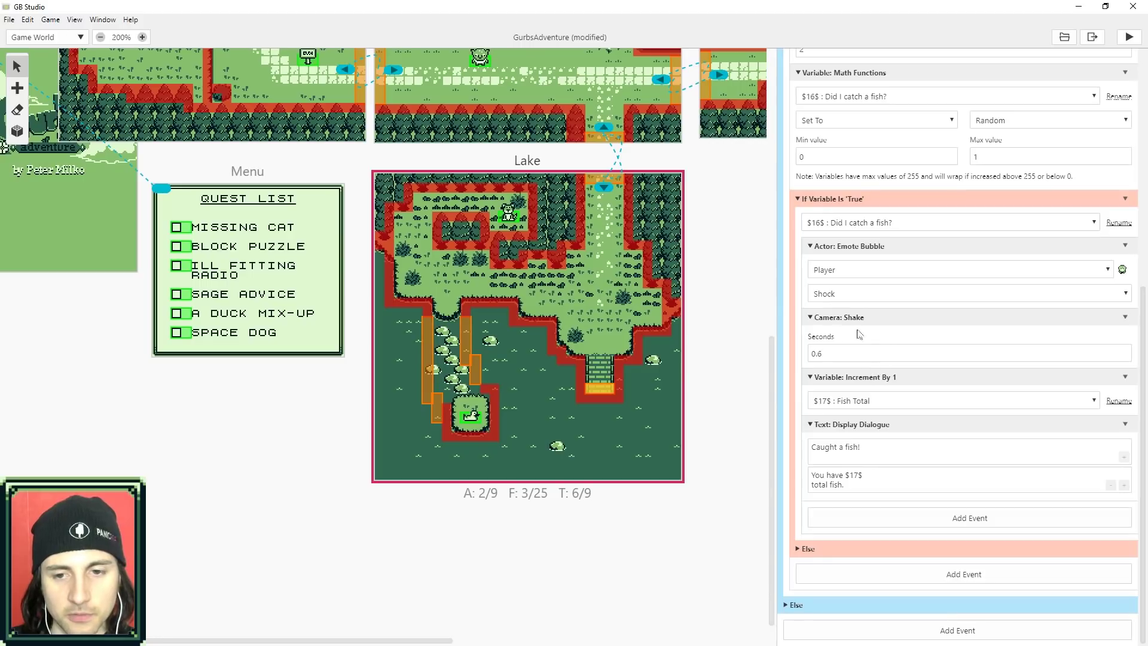
{"action": "scroll", "coordinate": [859, 333], "scroll_direction": "up", "scroll_amount": 2}
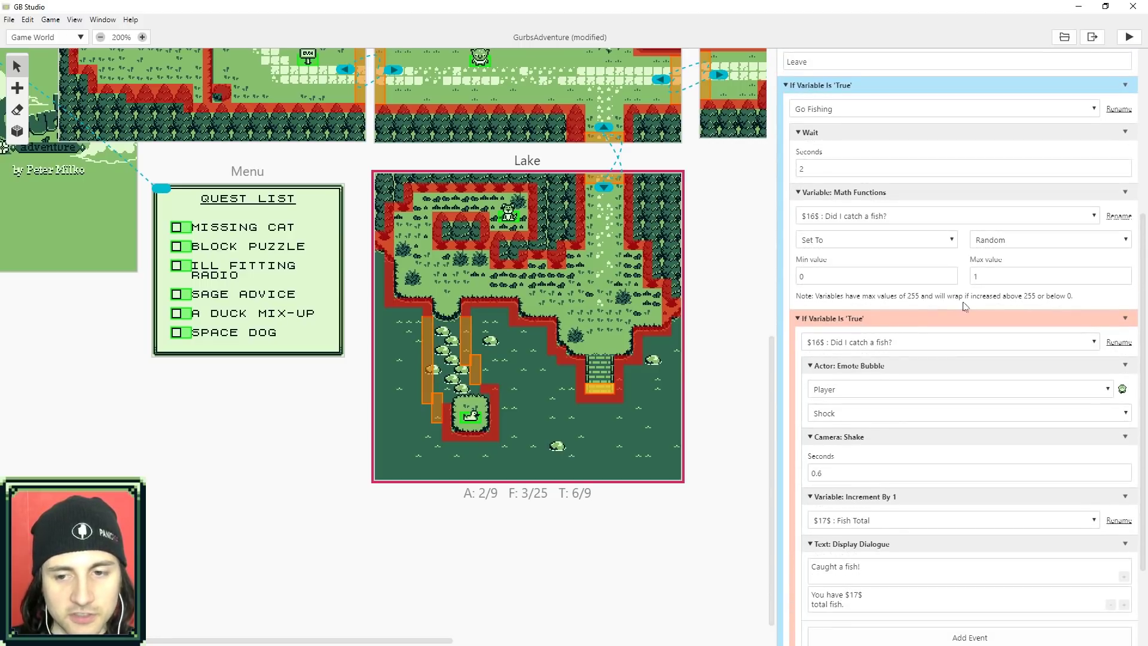
{"action": "double_click", "coordinate": [980, 276]}
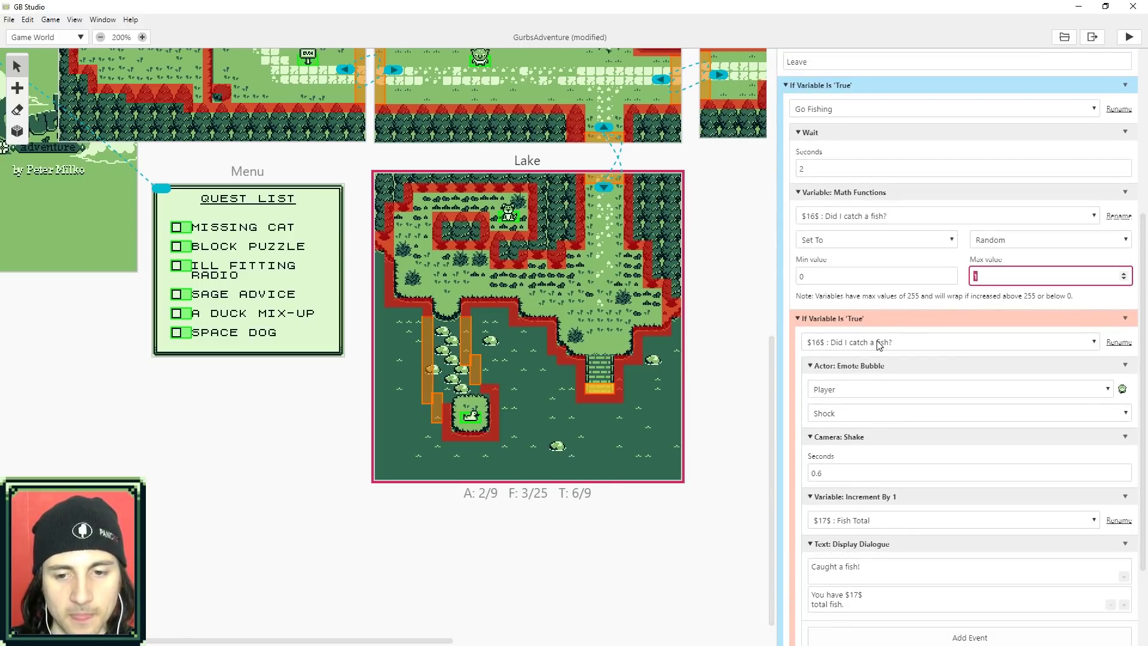
{"action": "scroll", "coordinate": [849, 359], "scroll_direction": "down", "scroll_amount": 1}
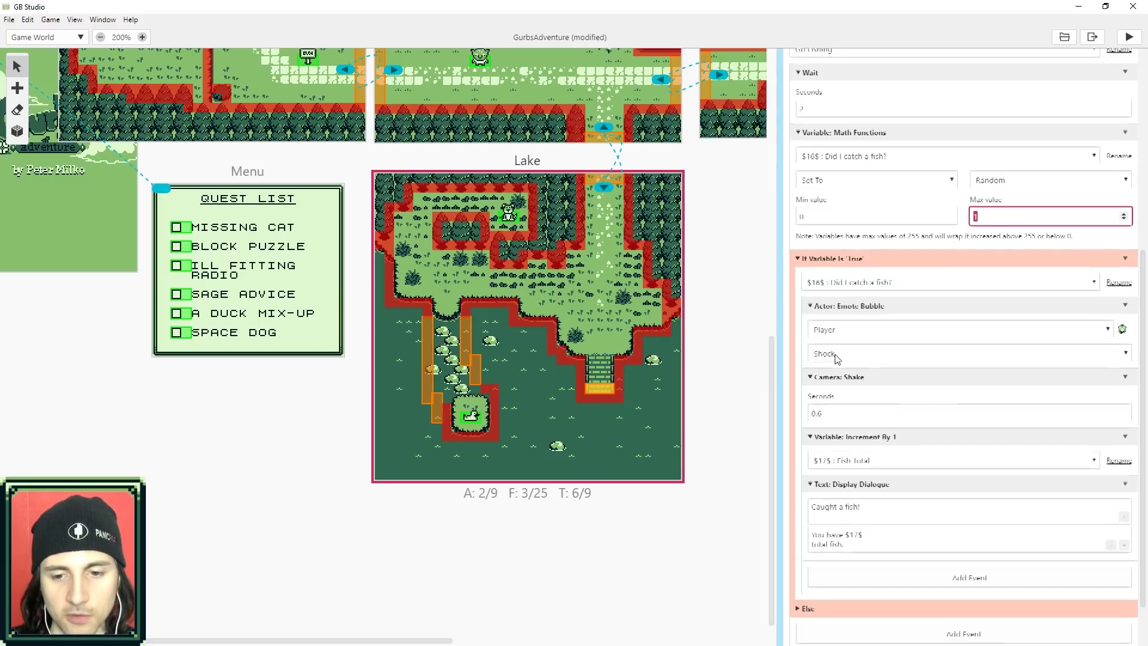
{"action": "scroll", "coordinate": [832, 354], "scroll_direction": "down", "scroll_amount": 1}
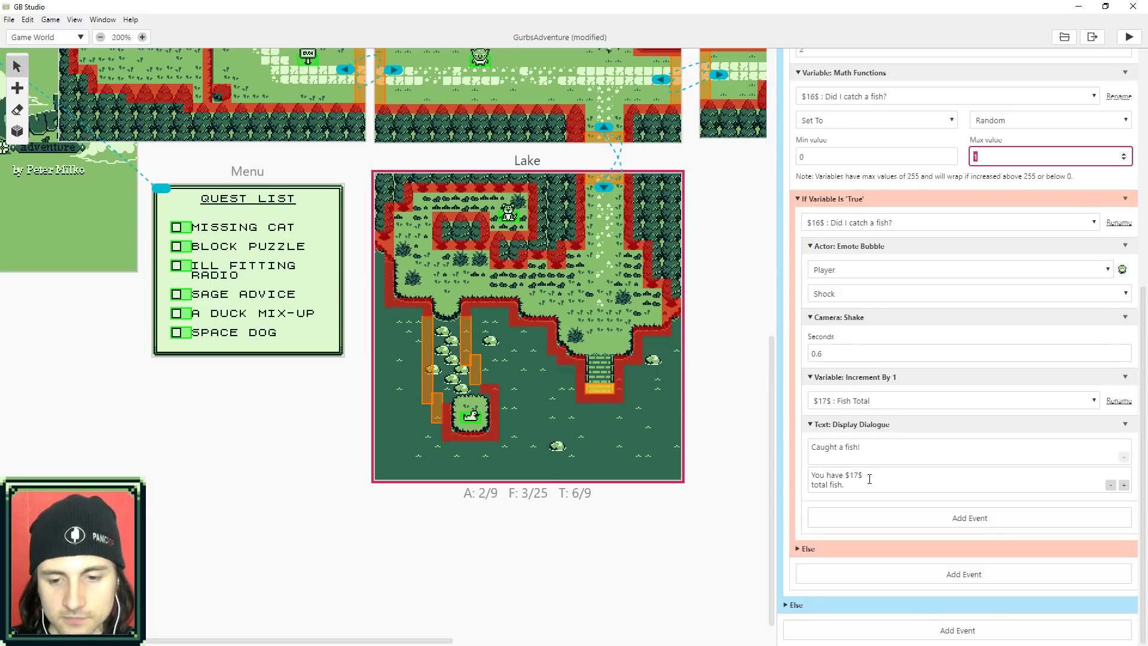
{"action": "left_click", "coordinate": [846, 476]}
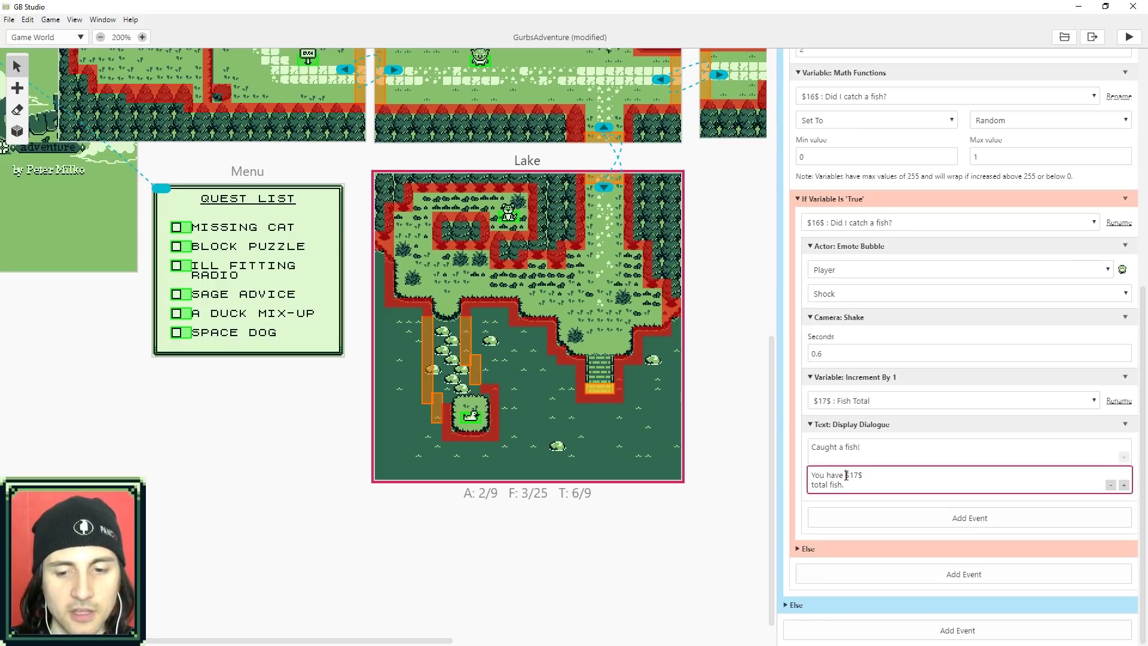
{"action": "left_click_drag", "start_coordinate": [853, 474], "coordinate": [862, 475]}
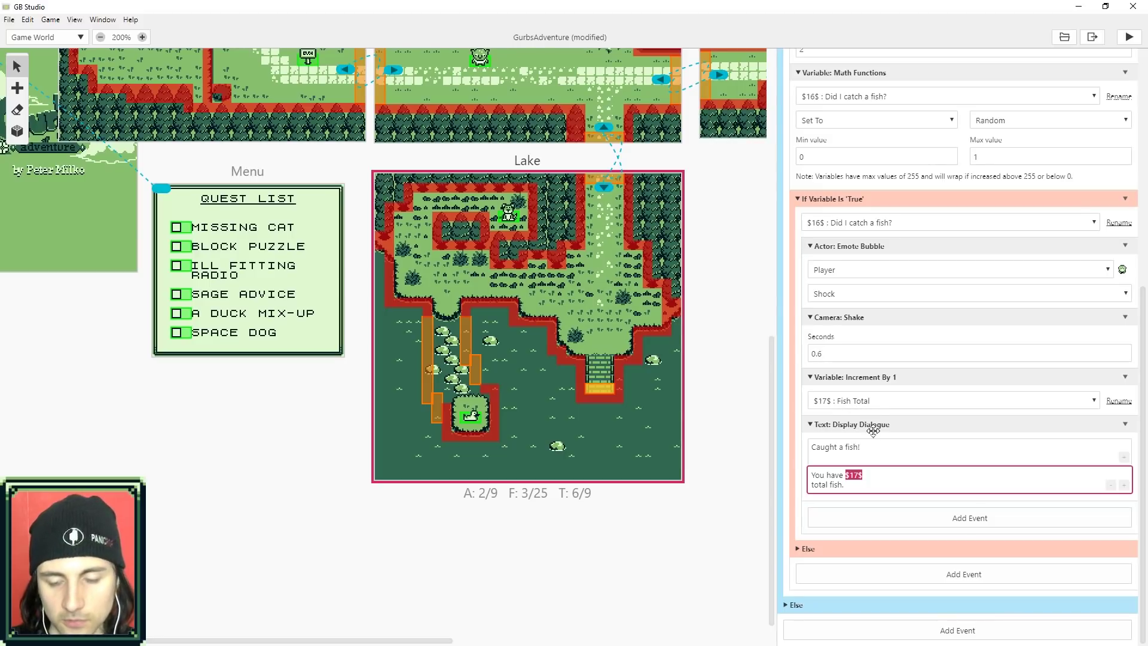
Examine the nested Else branch's failure events, compare them with the catch branch's Fish Total increment, and collapse both branches
{"action": "left_click", "coordinate": [833, 198]}
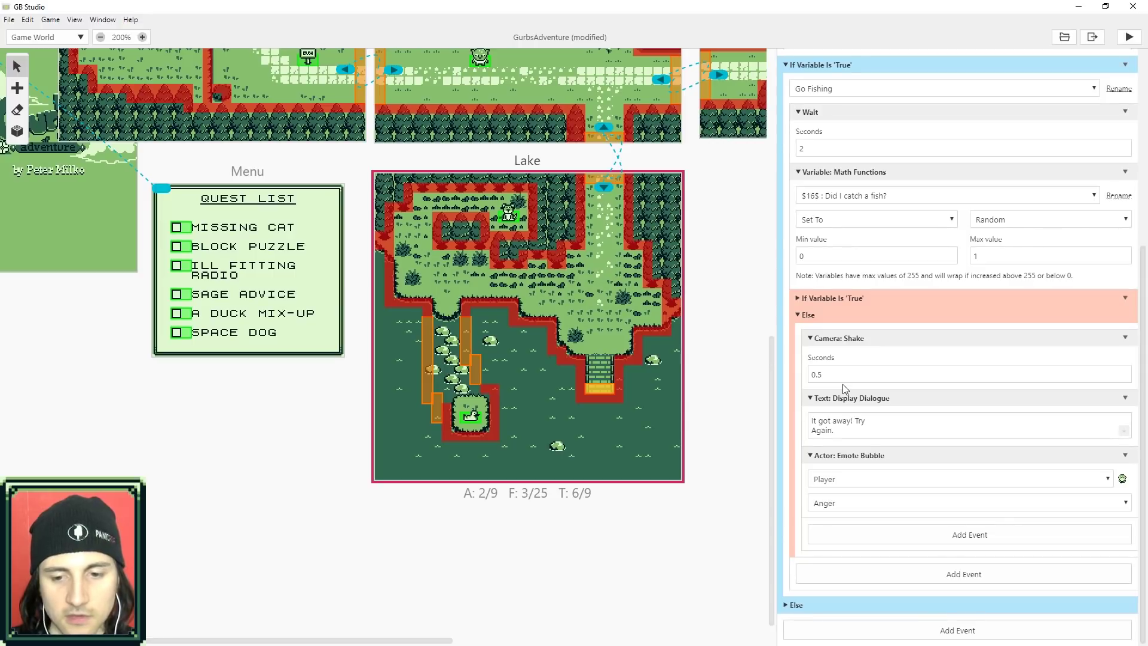
{"action": "left_click_drag", "start_coordinate": [835, 432], "coordinate": [805, 425]}
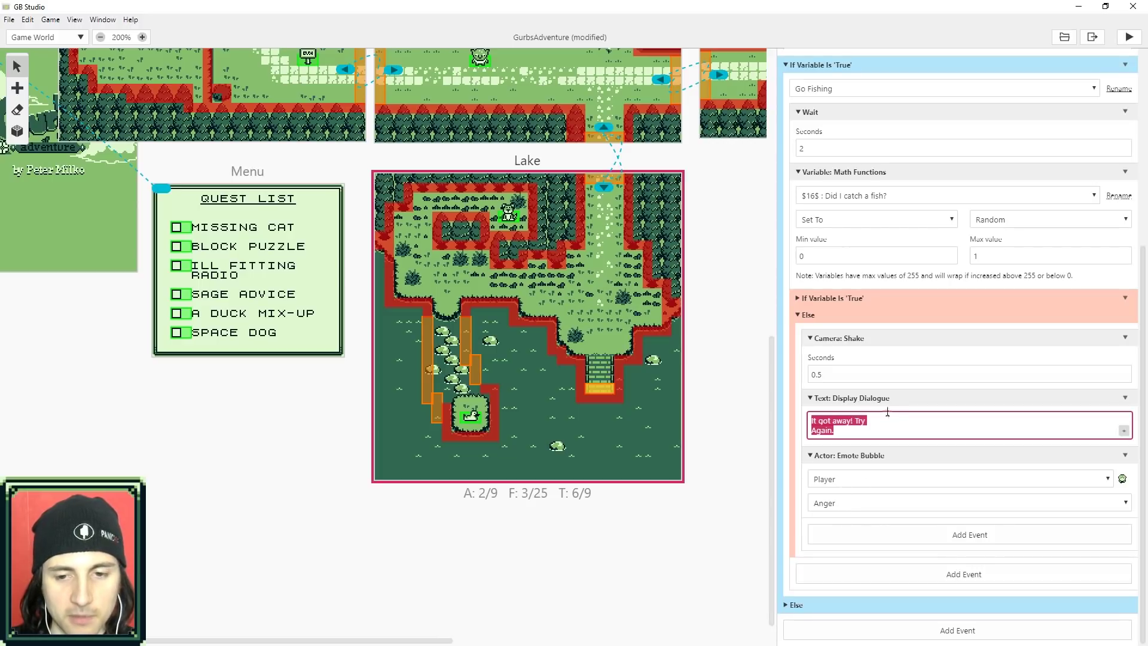
{"action": "left_click", "coordinate": [798, 299]}
{"action": "scroll", "coordinate": [866, 357], "scroll_direction": "down", "scroll_amount": 4}
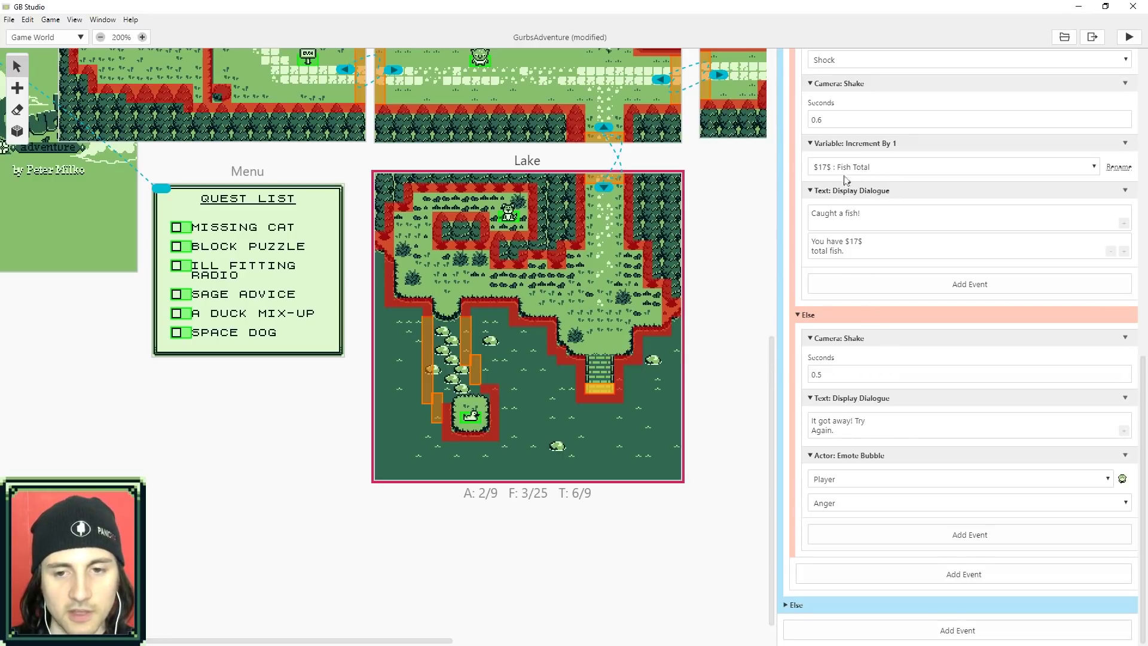
{"action": "scroll", "coordinate": [860, 159], "scroll_direction": "up", "scroll_amount": 1}
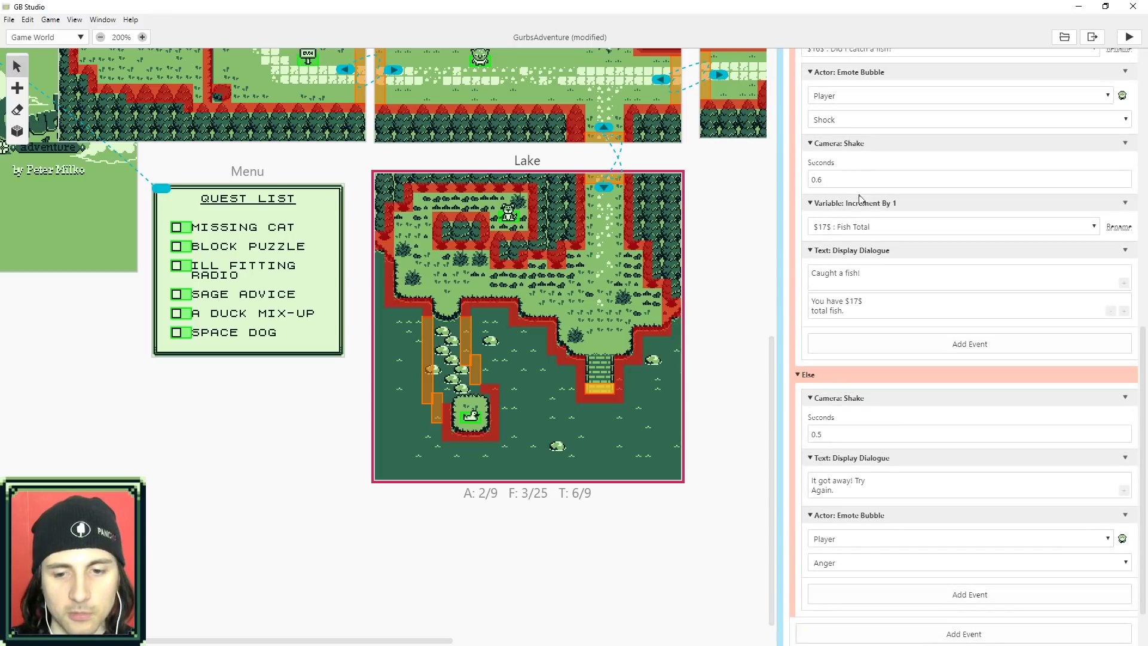
{"action": "left_click", "coordinate": [858, 204]}
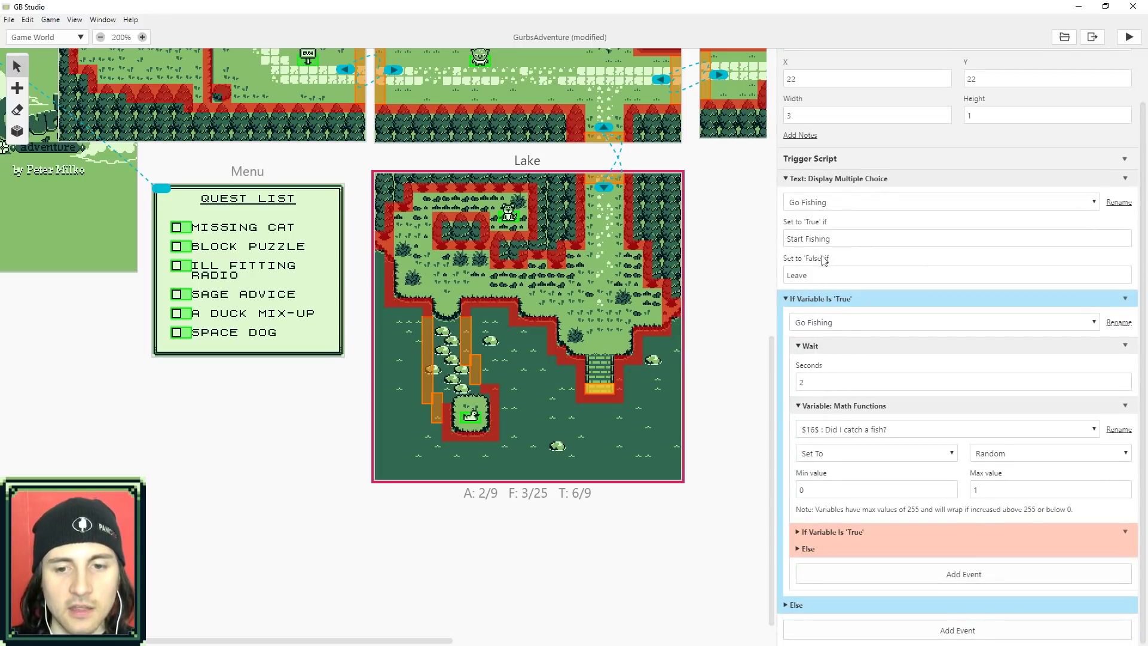
Review the Leave option and the Go Fishing condition's True and Else branches, ending with the True branch expanded
{"action": "left_click_drag", "start_coordinate": [821, 270], "coordinate": [784, 277]}
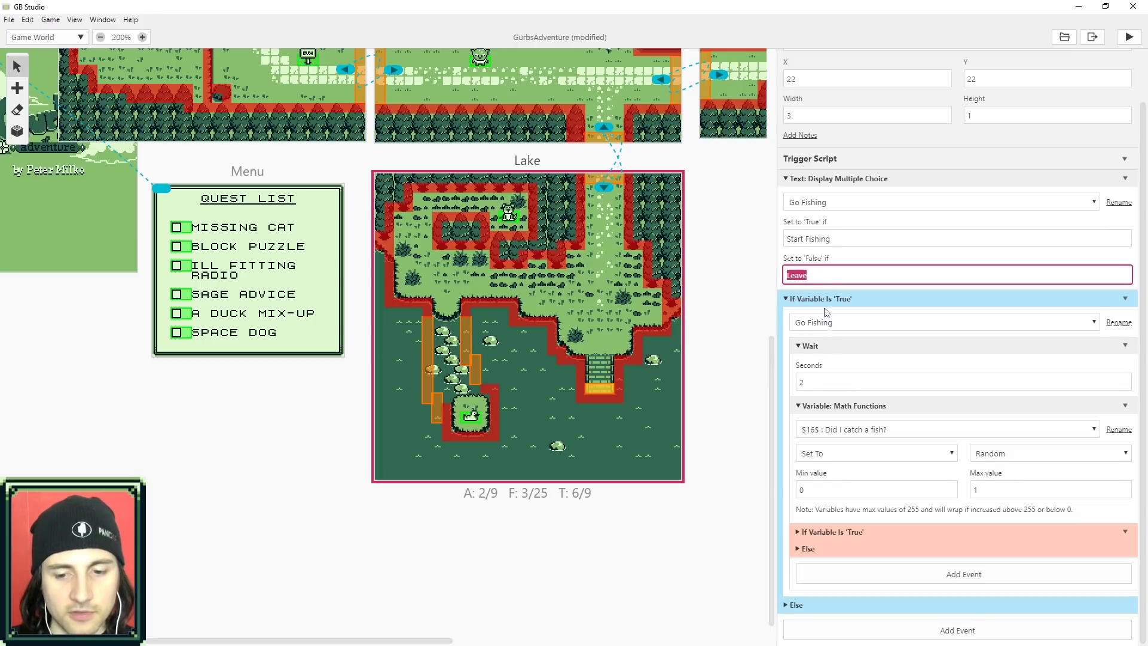
{"action": "left_click", "coordinate": [787, 299]}
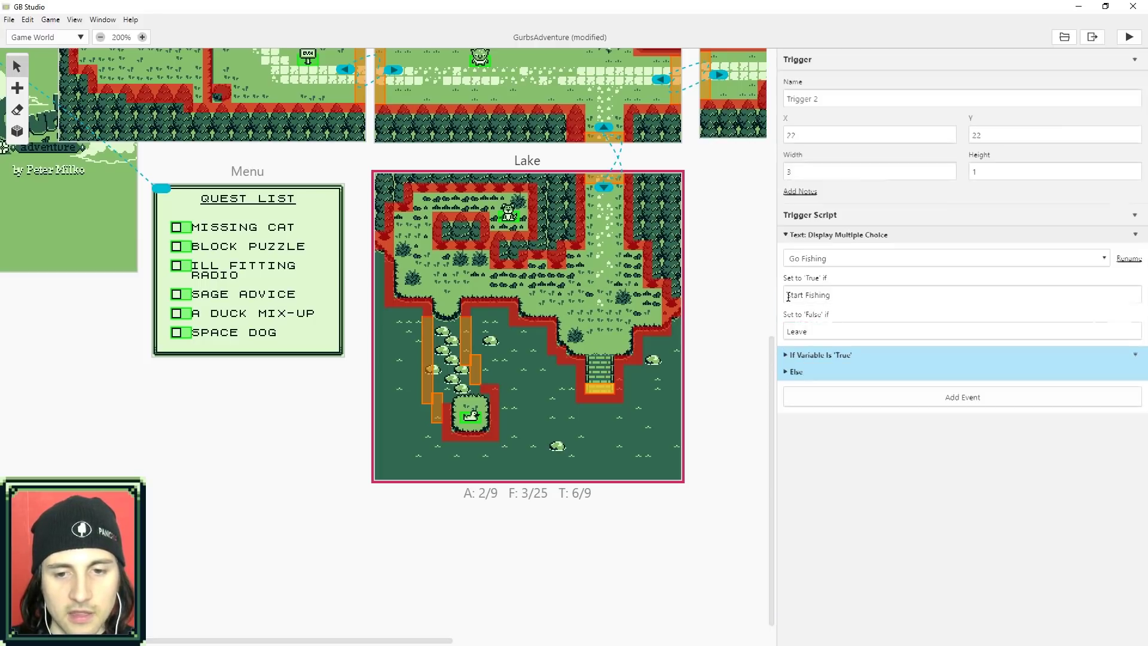
{"action": "left_click", "coordinate": [786, 355]}
{"action": "left_click", "coordinate": [787, 355]}
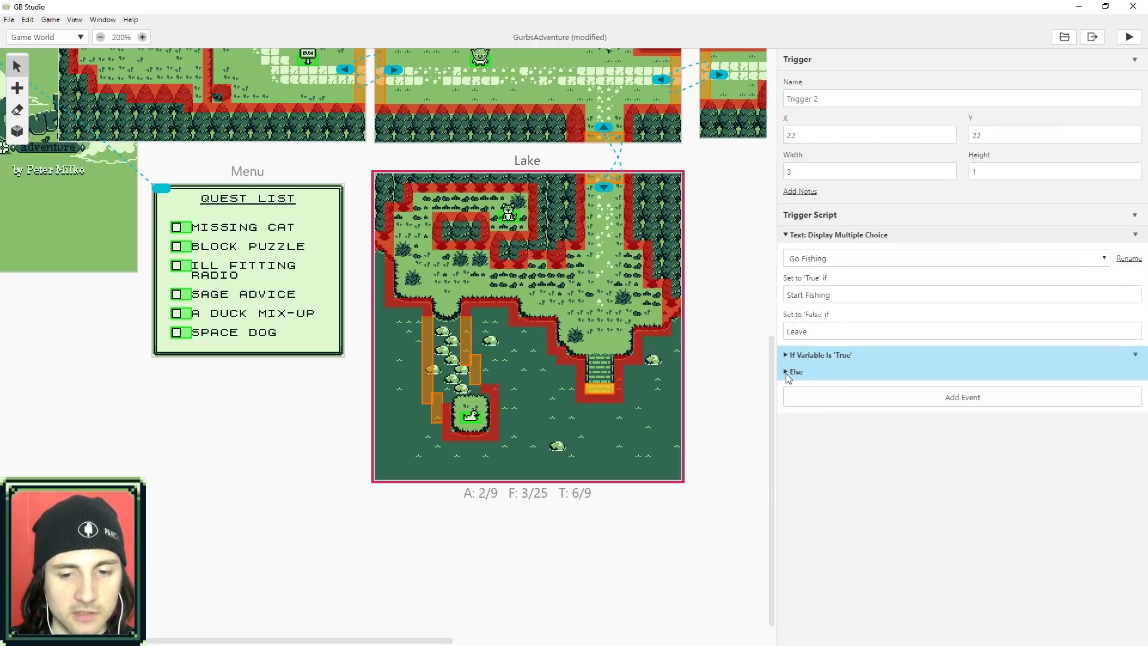
{"action": "left_click", "coordinate": [785, 372]}
{"action": "left_click", "coordinate": [785, 372]}
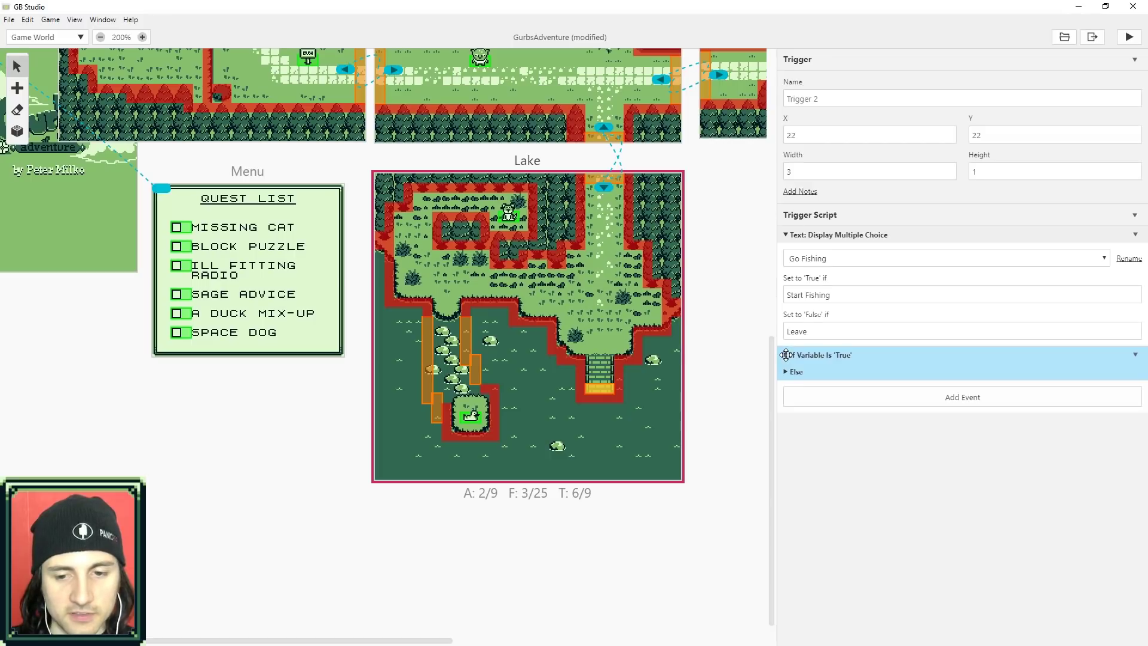
{"action": "left_click", "coordinate": [786, 355]}
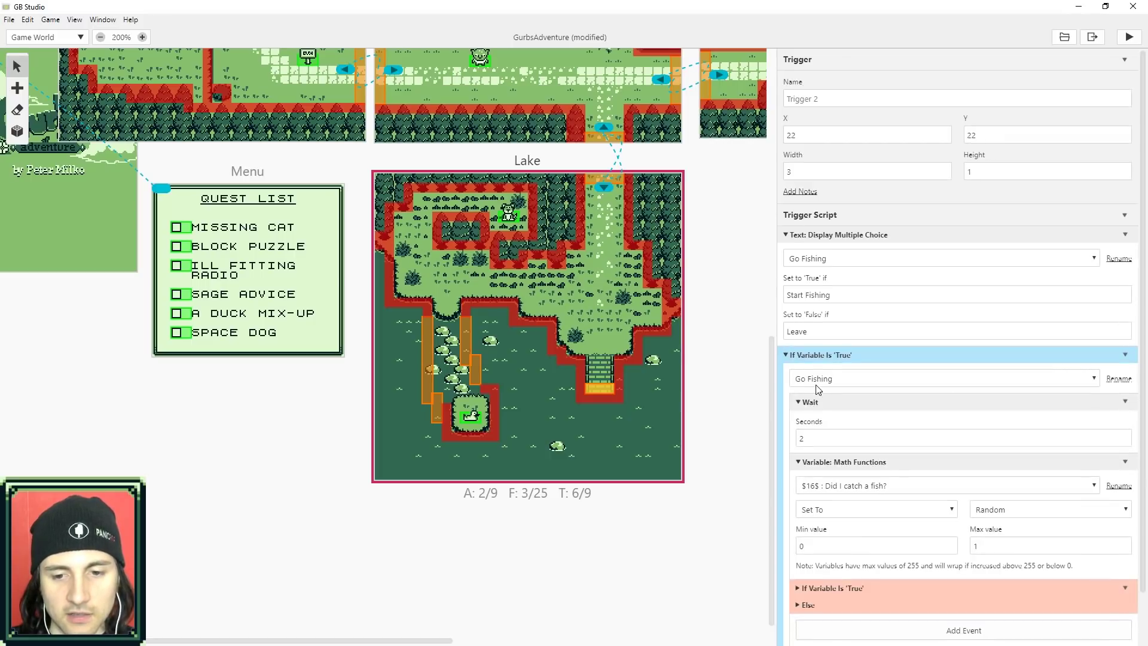
{"action": "left_click", "coordinate": [787, 355]}
{"action": "left_click", "coordinate": [787, 355]}
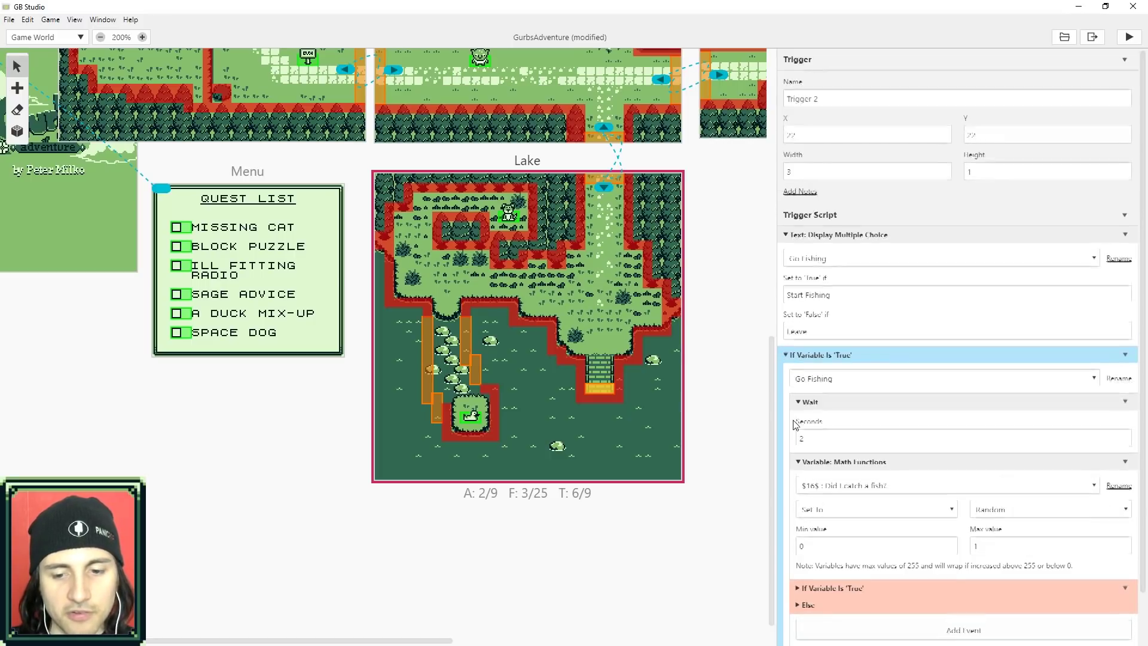
Expand the nested "Did I catch a fish?" condition again and review its emote, camera shake, increment and dialogue events
{"action": "scroll", "coordinate": [796, 449], "scroll_direction": "down", "scroll_amount": 1}
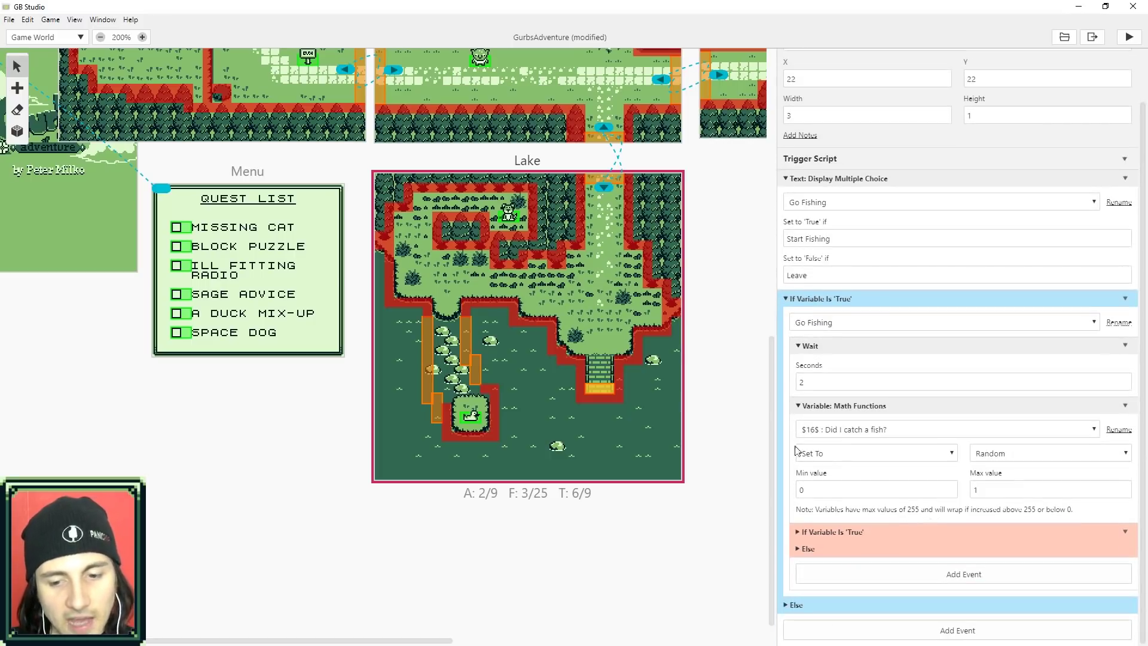
{"action": "left_click", "coordinate": [796, 531]}
{"action": "scroll", "coordinate": [849, 454], "scroll_direction": "down", "scroll_amount": 2}
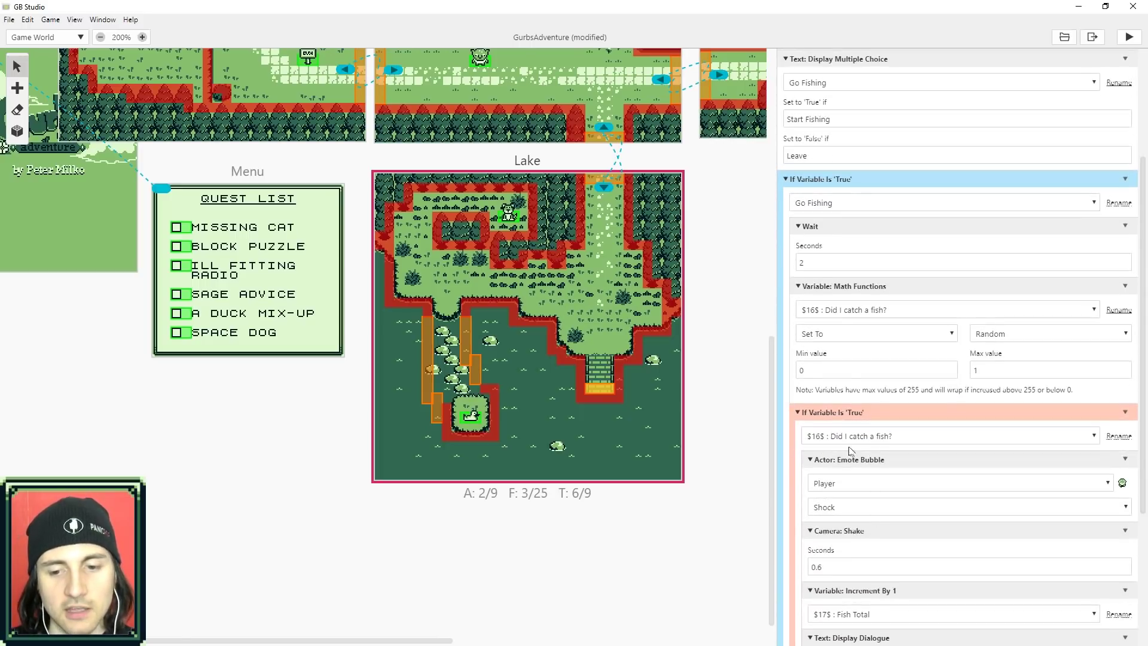
{"action": "scroll", "coordinate": [898, 446], "scroll_direction": "down", "scroll_amount": 1}
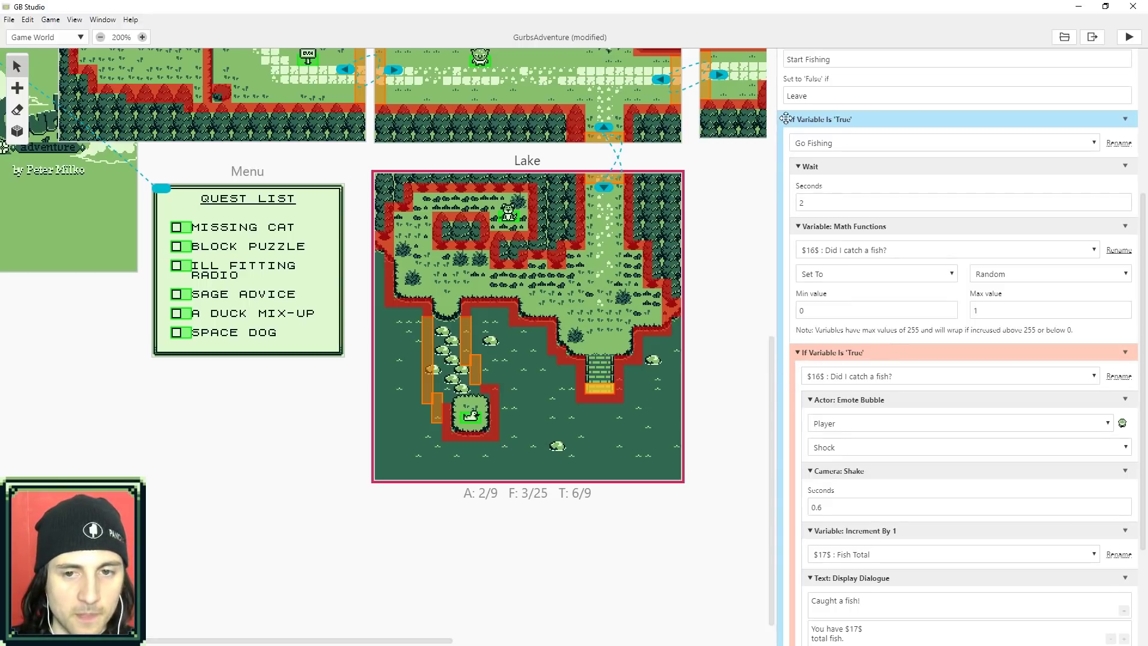
Collapse the nested "Did I catch a fish?" condition and the Wait and Math Functions events in the Go Fishing True branch
{"action": "left_click", "coordinate": [798, 352]}
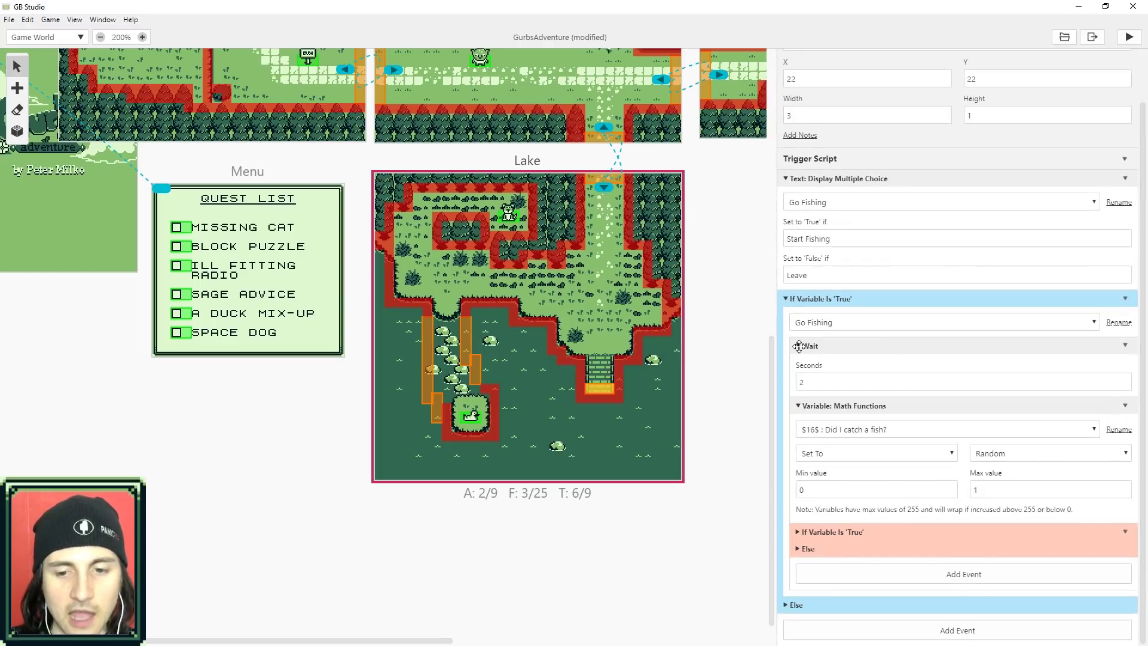
{"action": "left_click", "coordinate": [798, 347]}
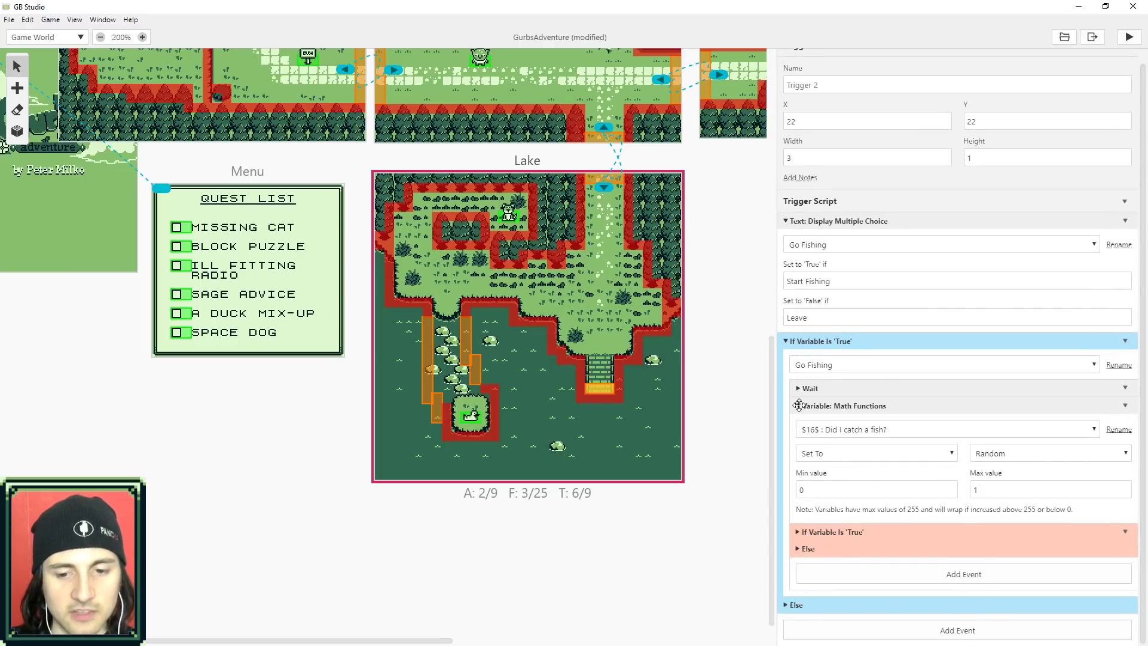
{"action": "left_click", "coordinate": [798, 398]}
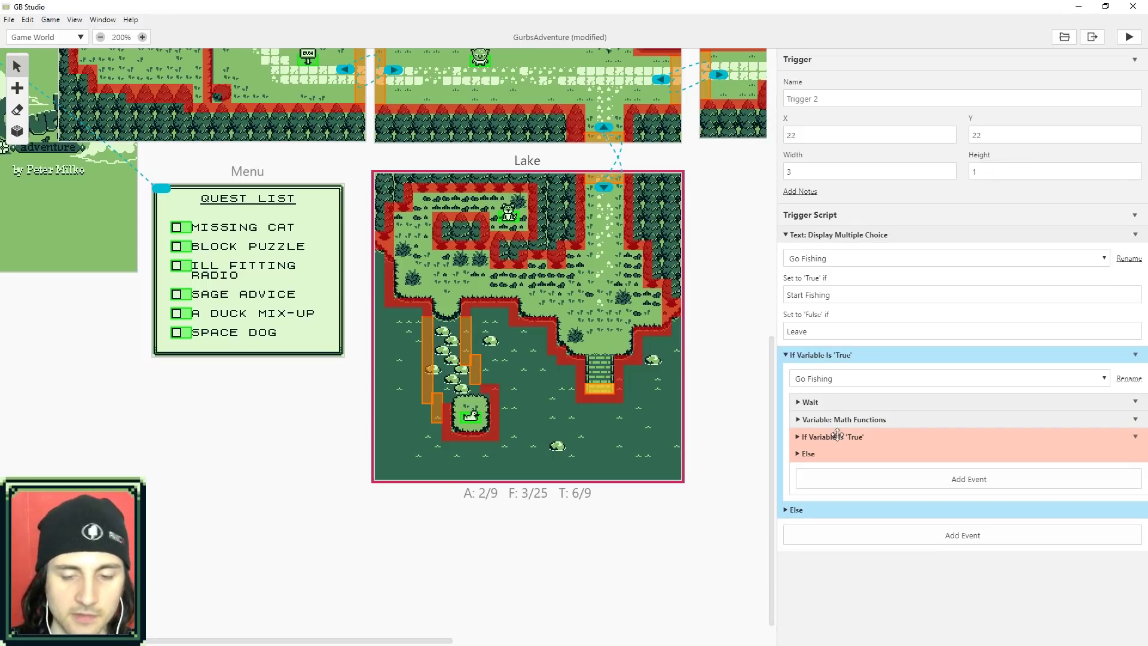
Expand the Go Fishing condition's outer Else branch and examine the X and Y destination of the player's Move To event
{"action": "left_click", "coordinate": [786, 509]}
{"action": "scroll", "coordinate": [849, 515], "scroll_direction": "down", "scroll_amount": 1}
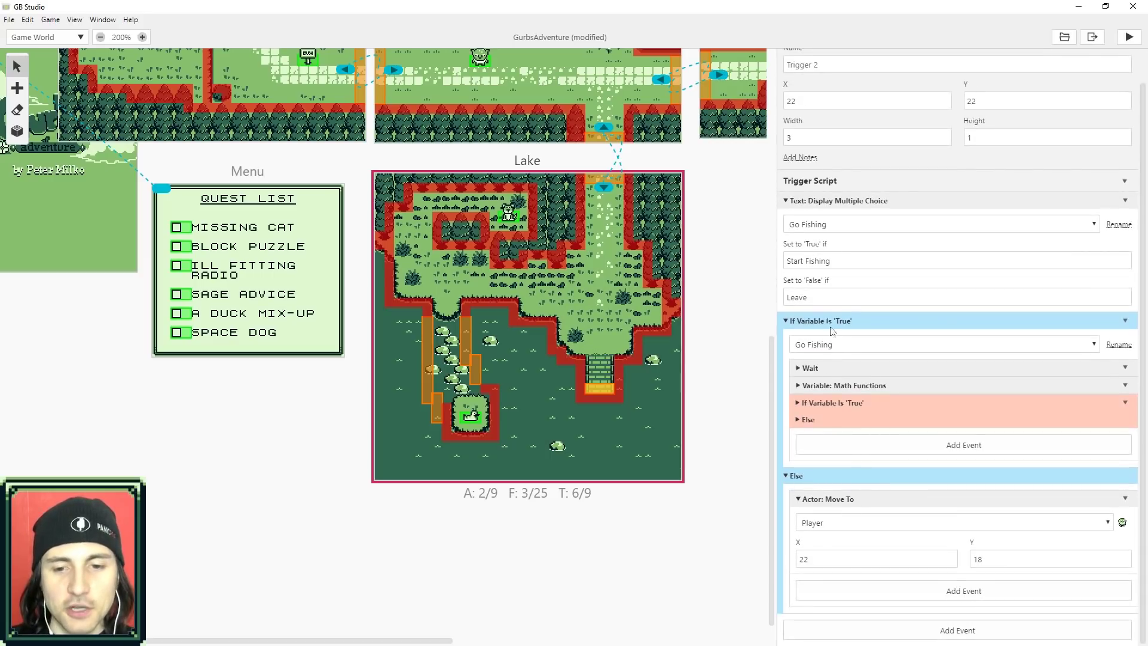
{"action": "left_click", "coordinate": [821, 558]}
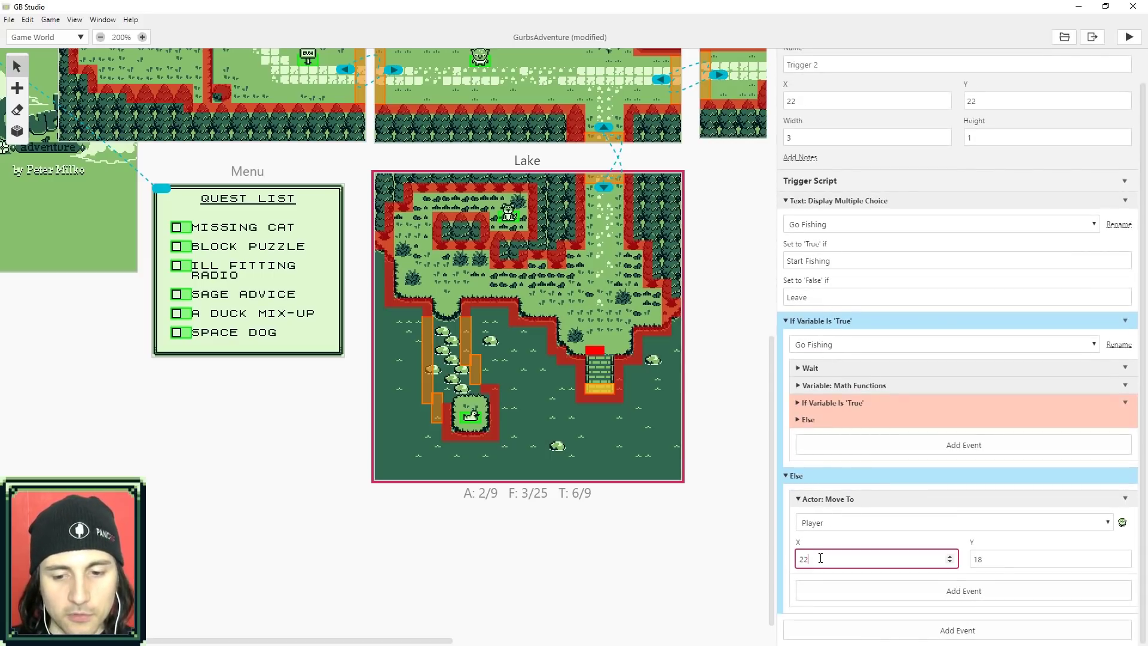
{"action": "left_click", "coordinate": [1017, 560]}
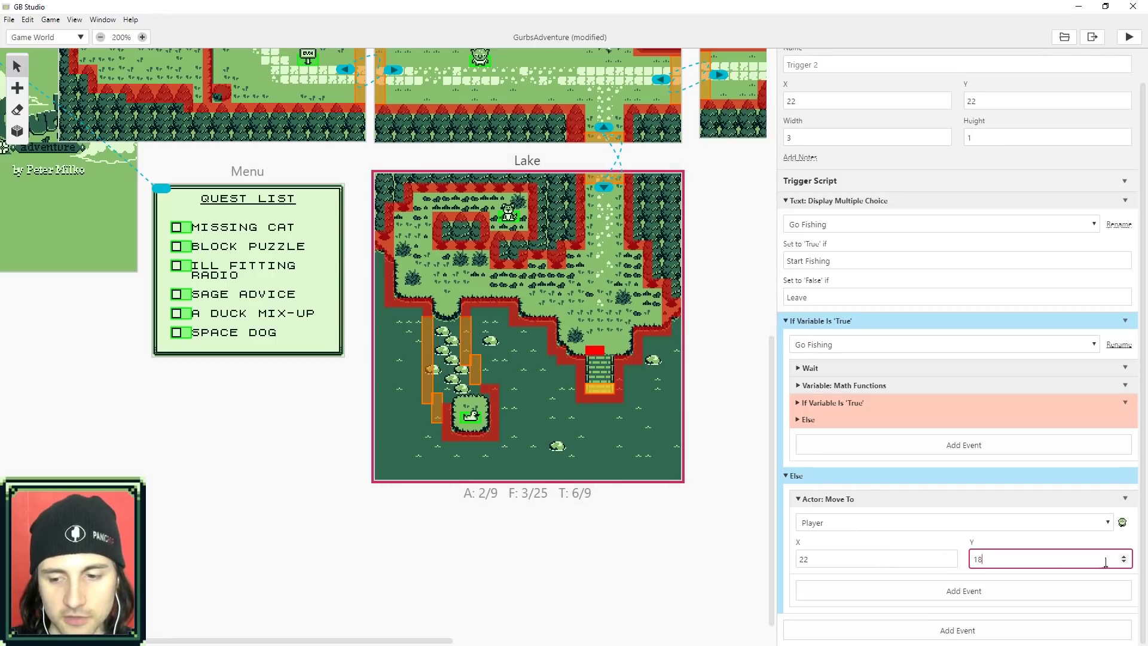
Lower the Move To event's Y to 15 to preview the destination on the Lake scene, and restore it to 18
{"action": "left_click", "coordinate": [1124, 562]}
{"action": "double_click", "coordinate": [1123, 562]}
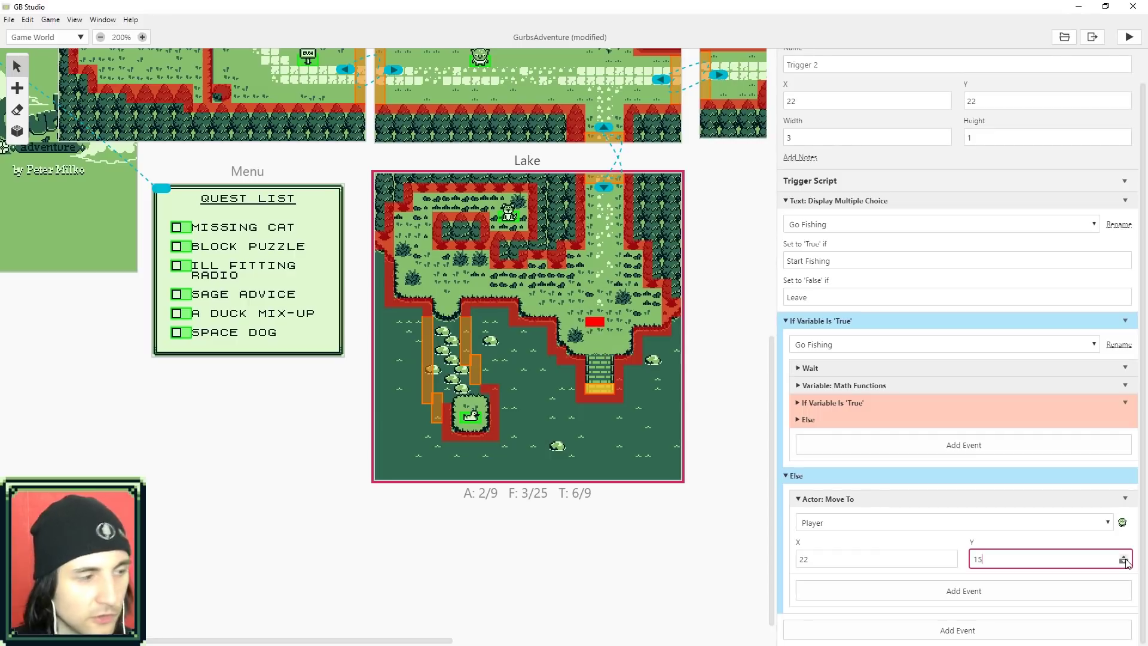
{"action": "left_click", "coordinate": [1124, 555]}
{"action": "triple_click", "coordinate": [1124, 561]}
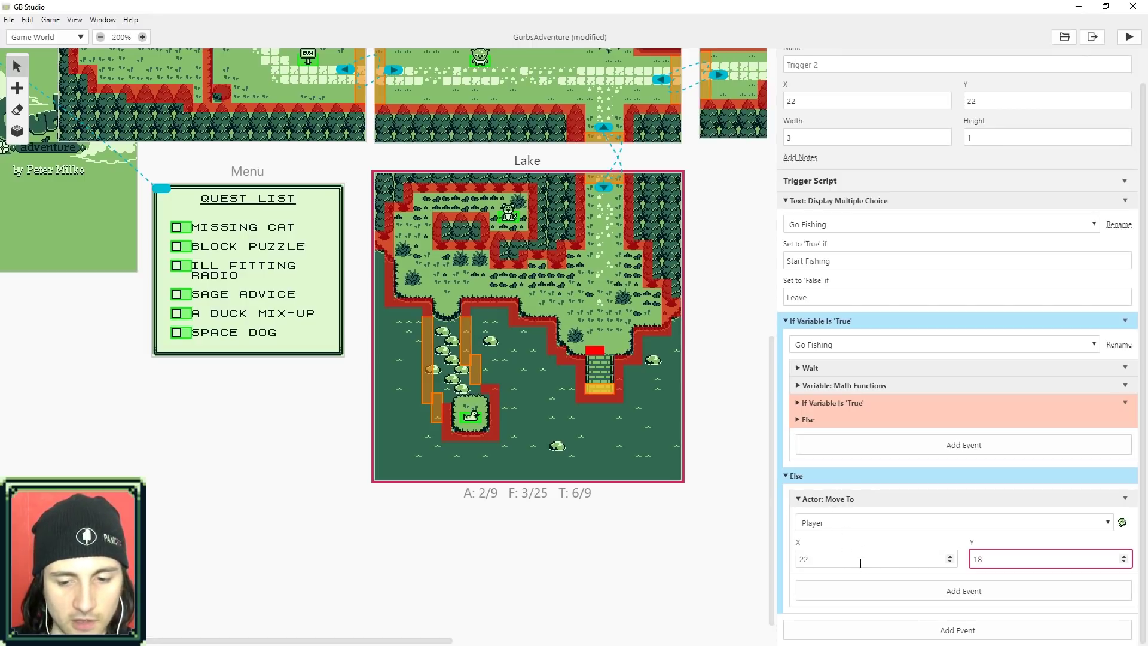
Recheck the X and Y destination fields of the player's Move To event against the marker on the Lake scene
{"action": "left_click", "coordinate": [861, 562]}
{"action": "left_click", "coordinate": [989, 561]}
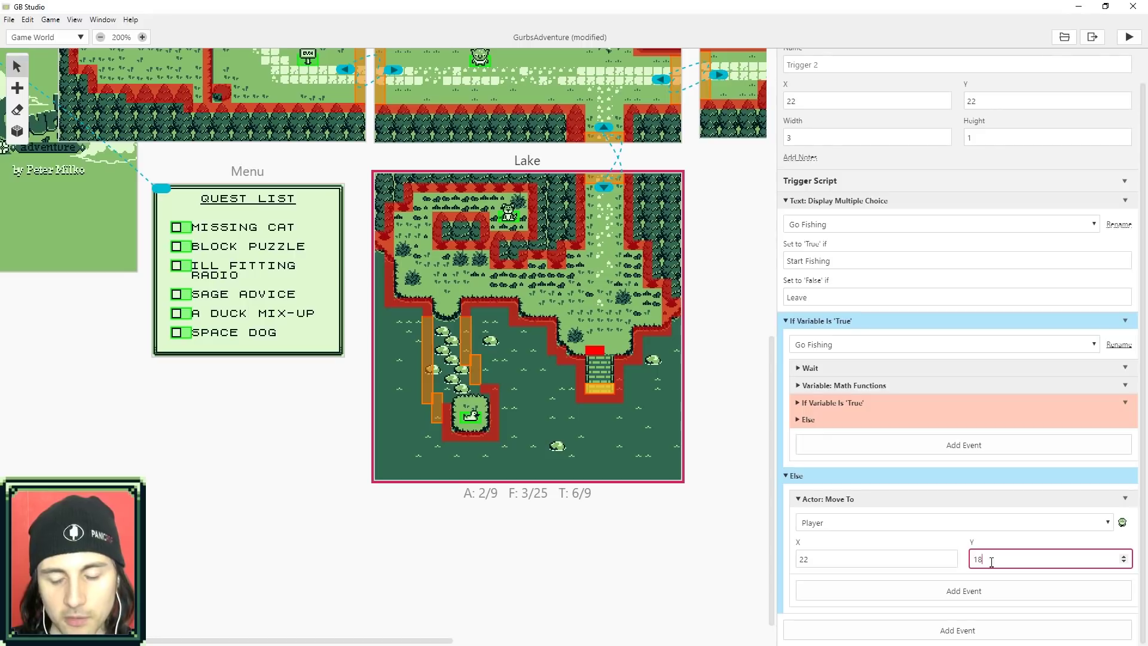
{"action": "left_click", "coordinate": [852, 559]}
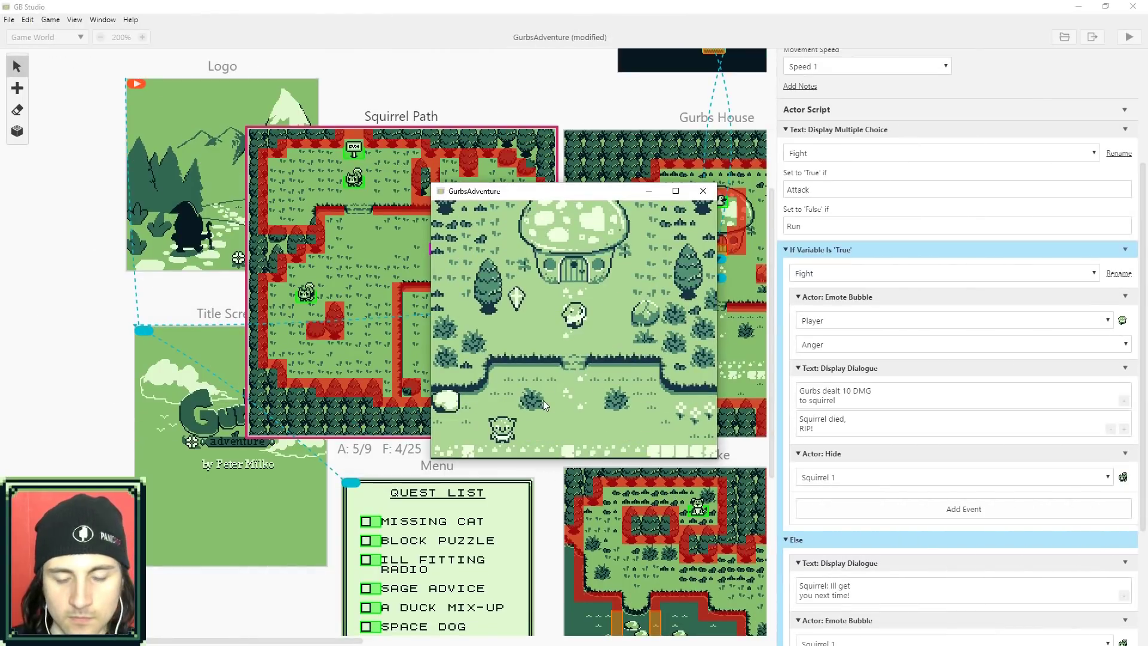
In the running game, walk the player from Gurbs House to the Squirrel Path and up to the nearest squirrel
{"action": "key", "text": "Down"}
{"action": "key", "text": "Left"}
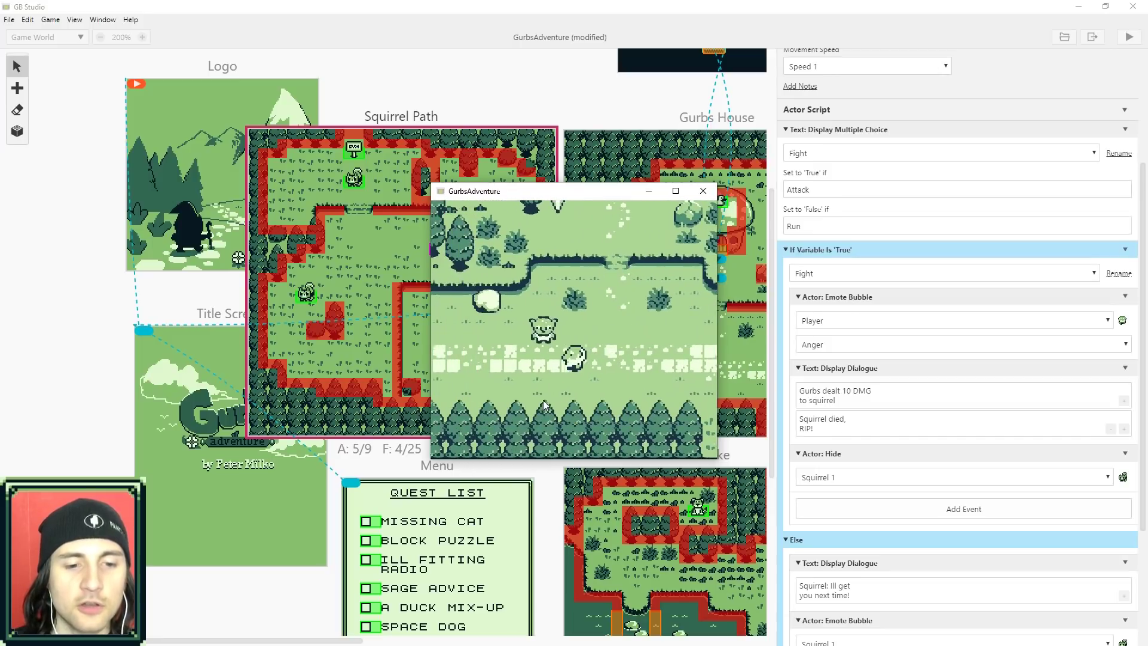
{"action": "key", "text": "Left"}
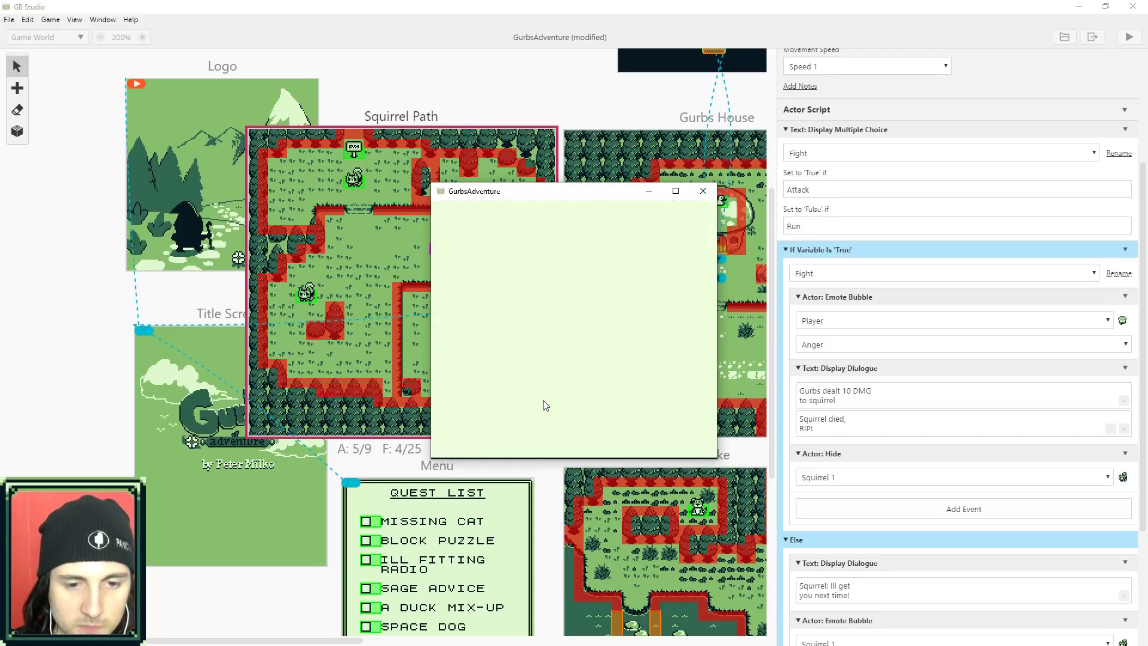
{"action": "key", "text": "Up"}
{"action": "key", "text": "Up"}
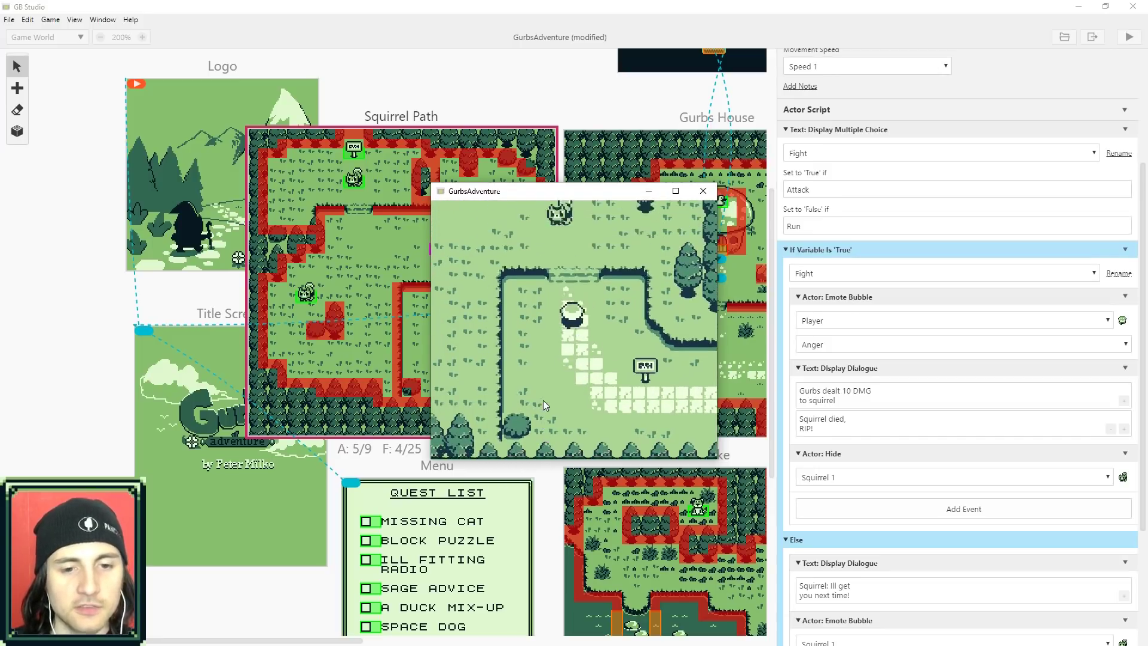
{"action": "key", "text": "Left"}
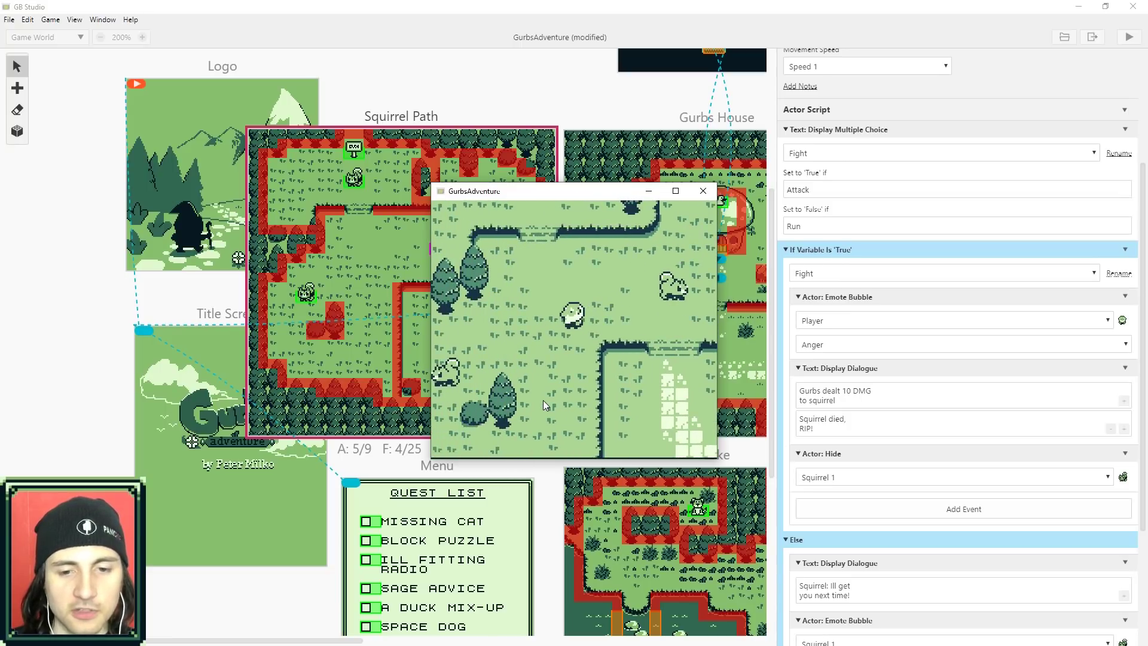
{"action": "key", "text": "Right"}
{"action": "key", "text": "Right"}
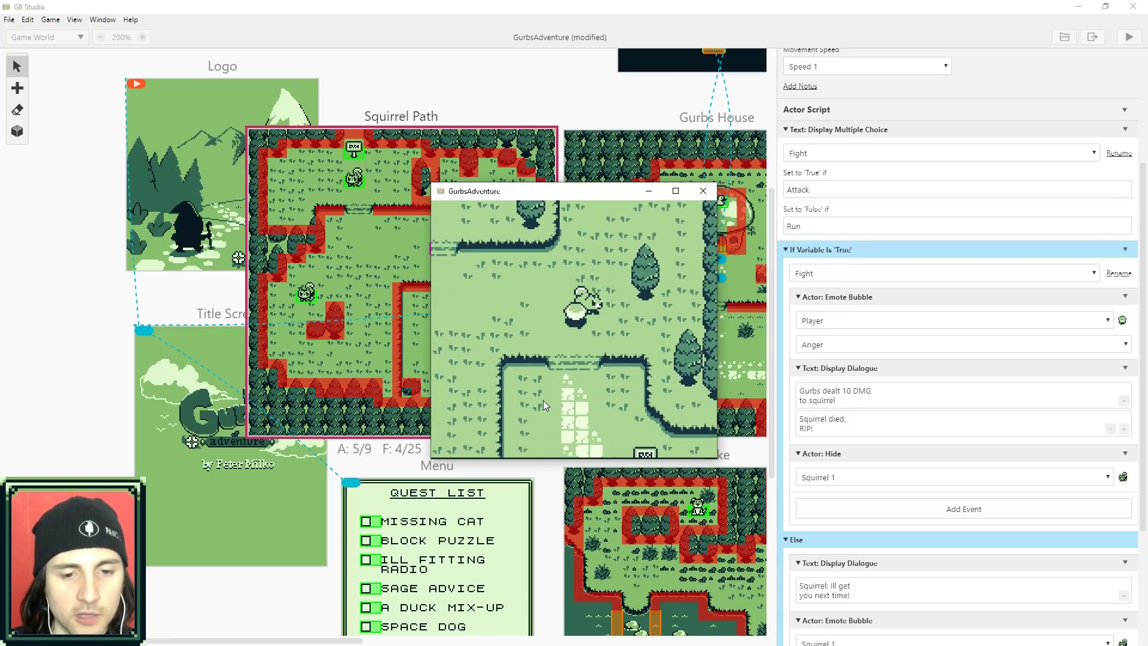
Talk to the squirrel, choose Run and dismiss its dialogue
{"action": "key", "text": "z"}
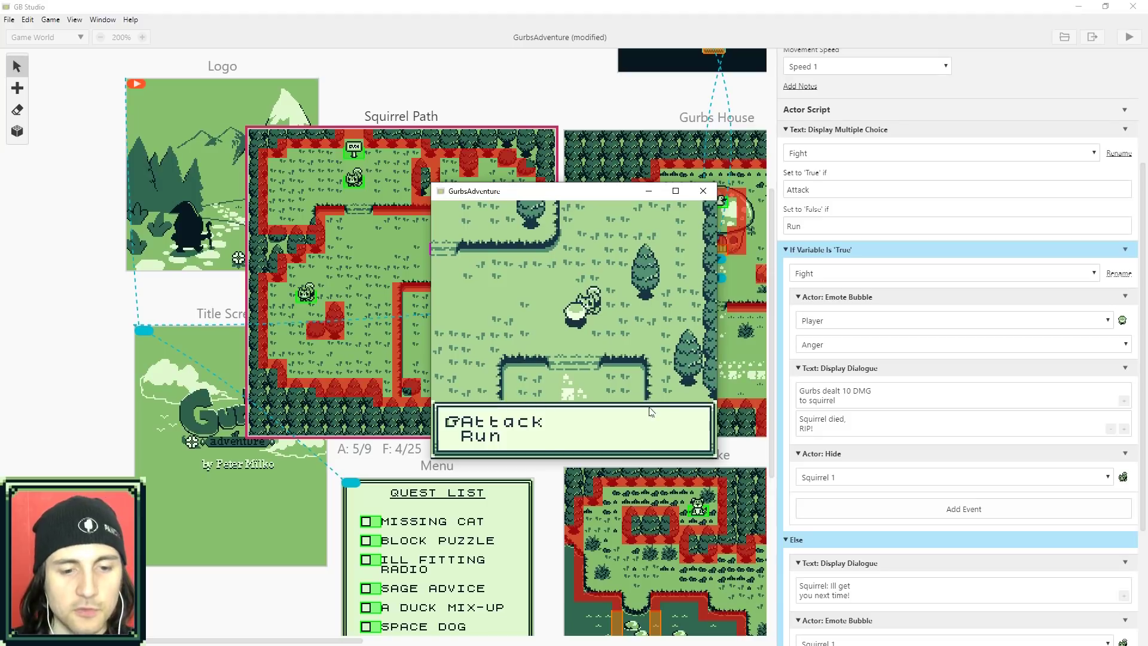
{"action": "key", "text": "Down"}
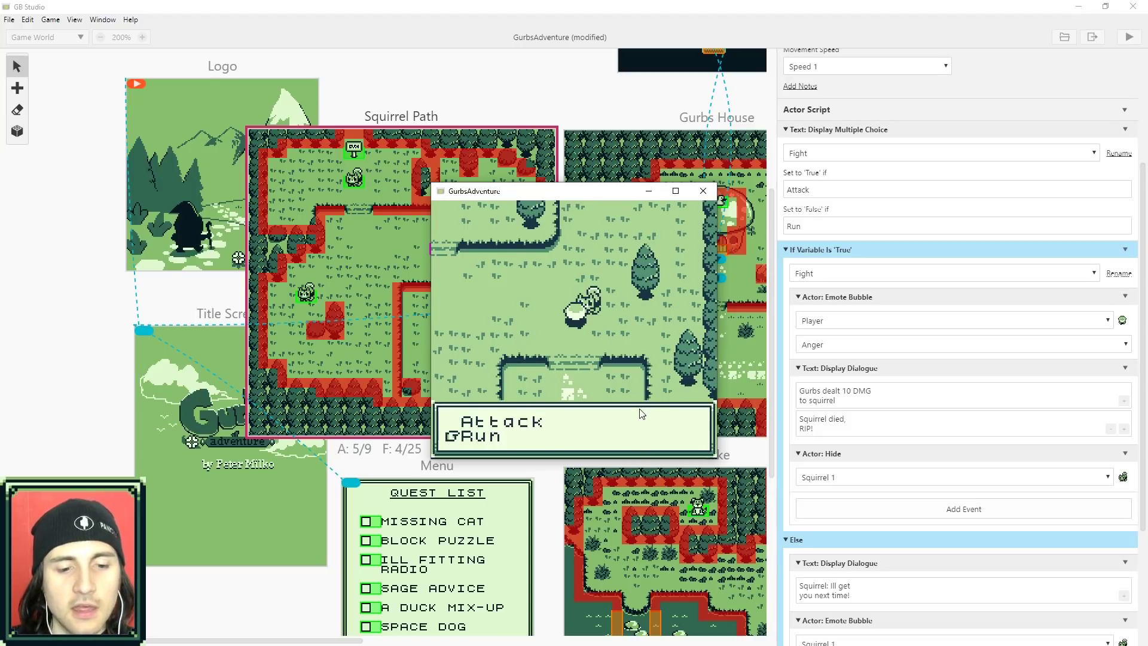
{"action": "key", "text": "z"}
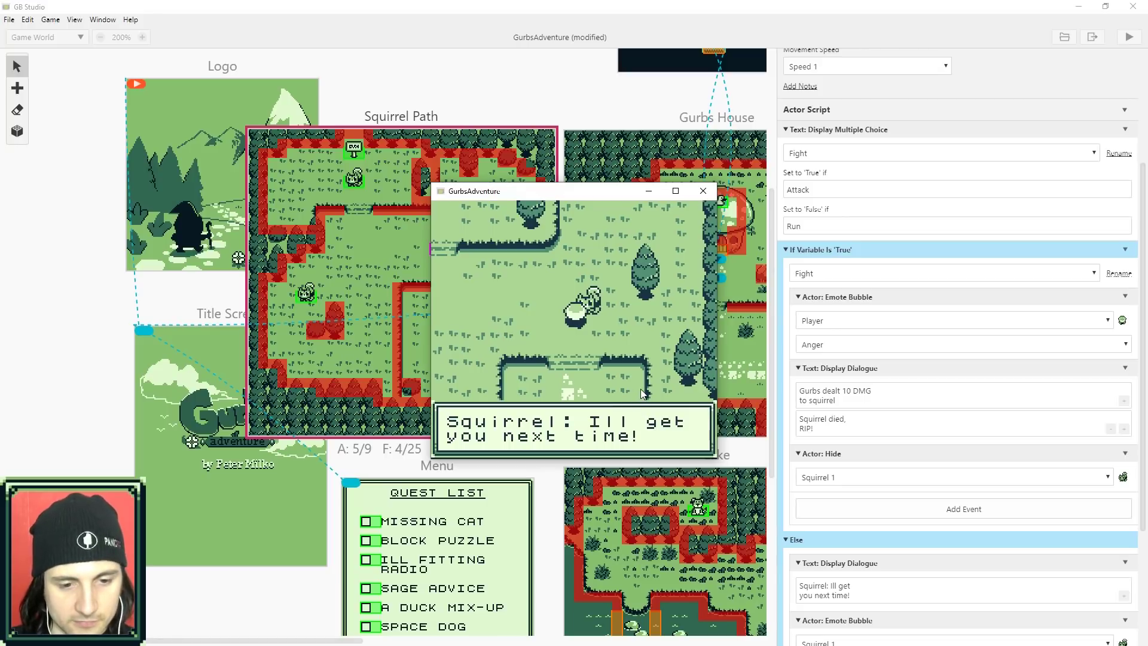
{"action": "key", "text": "z"}
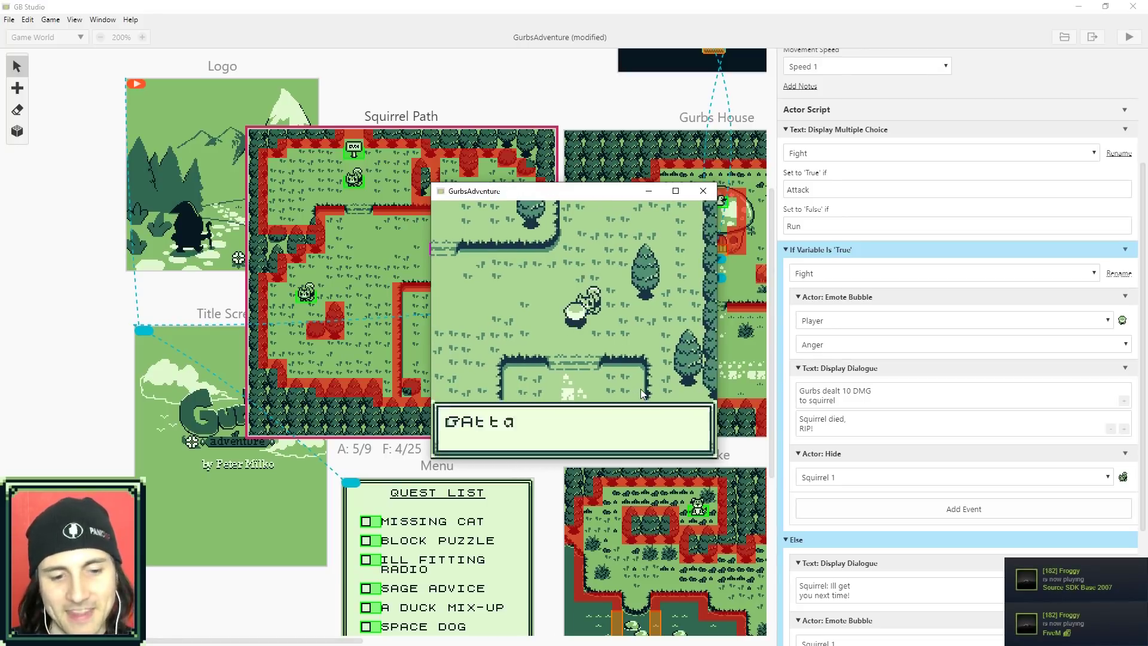
Choose Attack in the squirrel's fight prompt and advance through the damage and death dialogues
{"action": "key", "text": "z"}
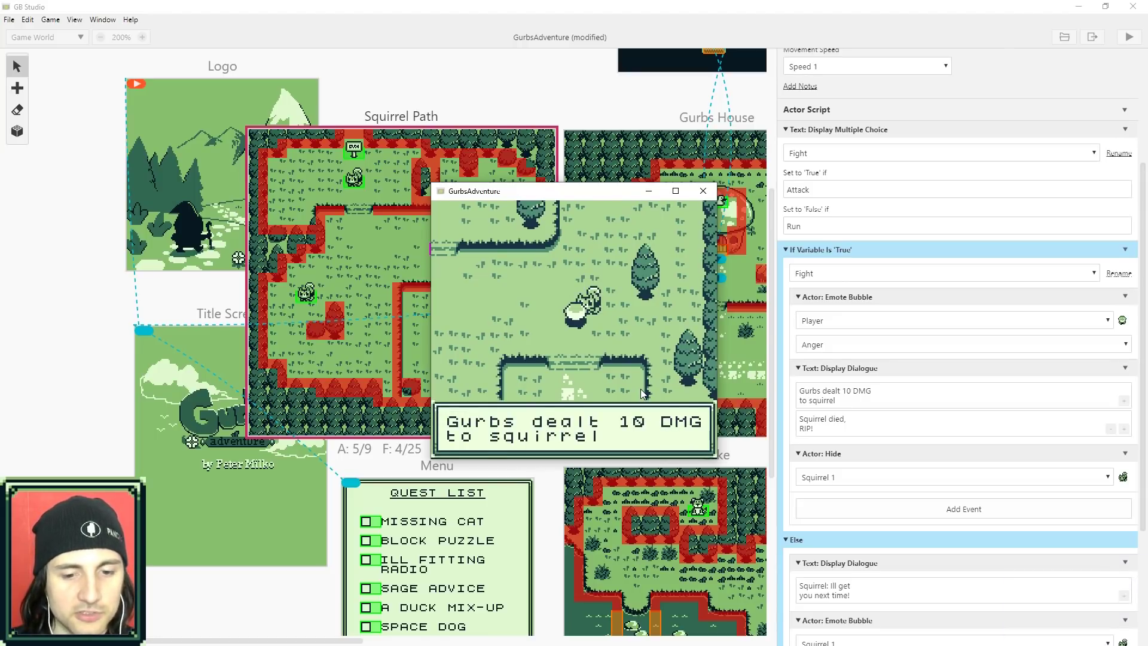
{"action": "key", "text": "z"}
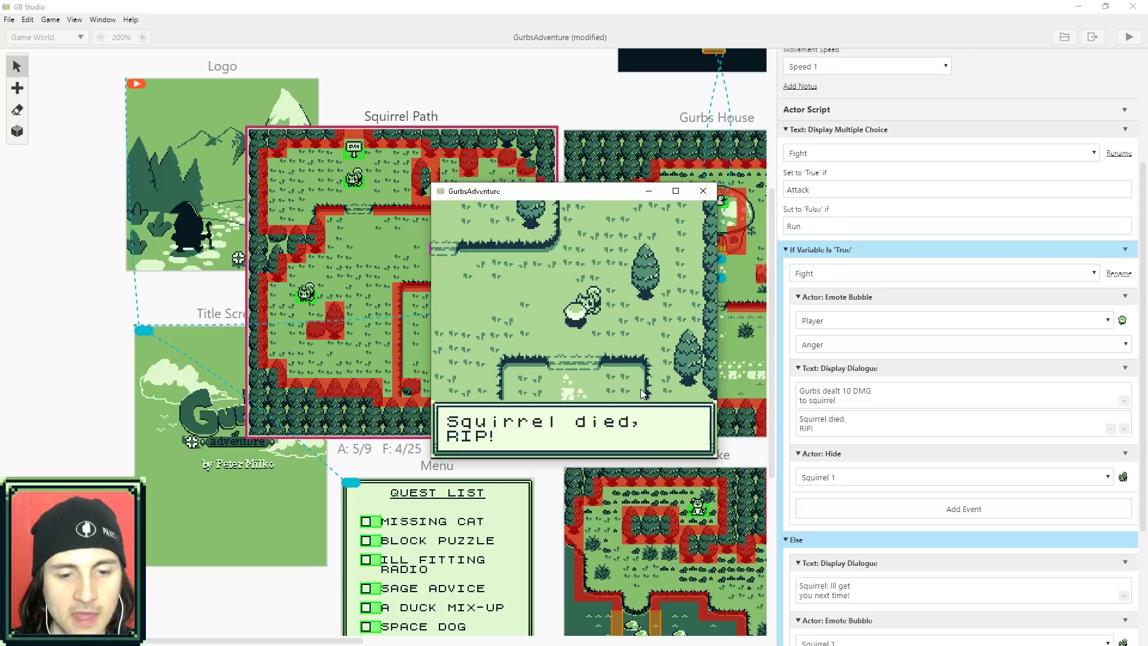
{"action": "key", "text": "z"}
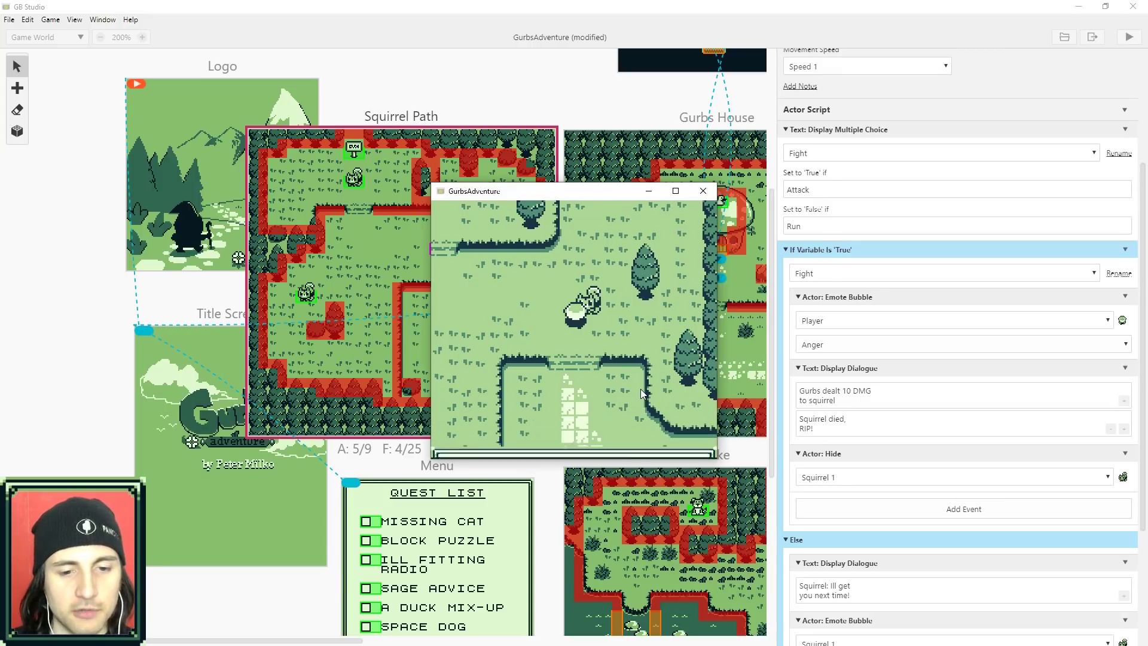
Walk the player around the Squirrel Path clearing after the fight and close the game test window
{"action": "key", "text": "Left"}
{"action": "key", "text": "Down"}
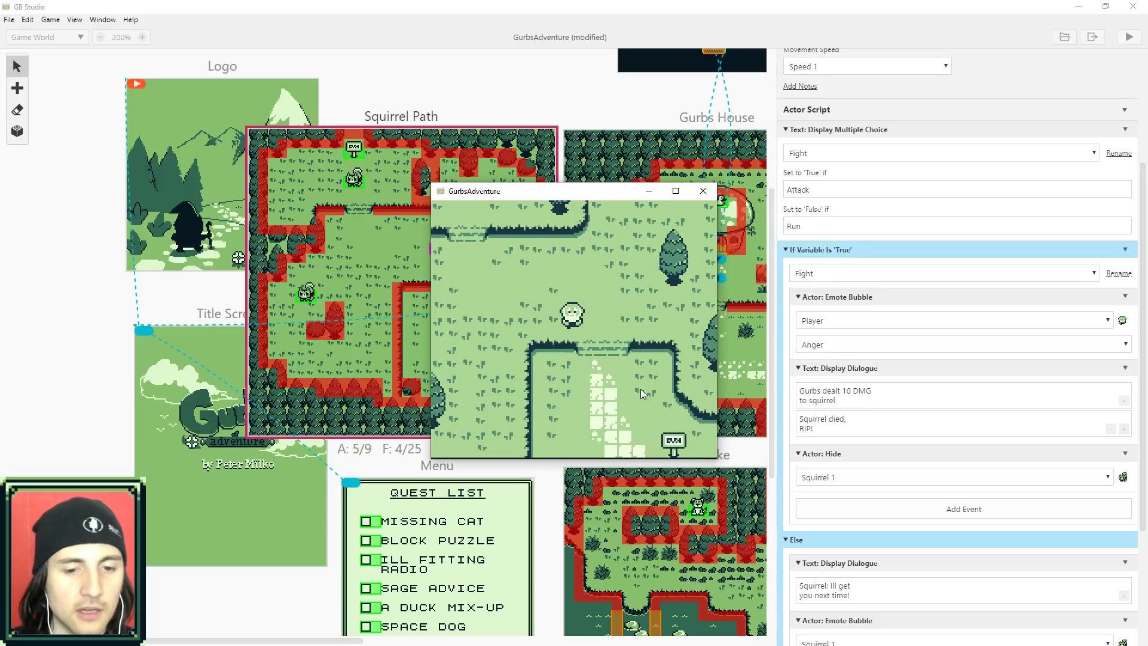
{"action": "key", "text": "Right"}
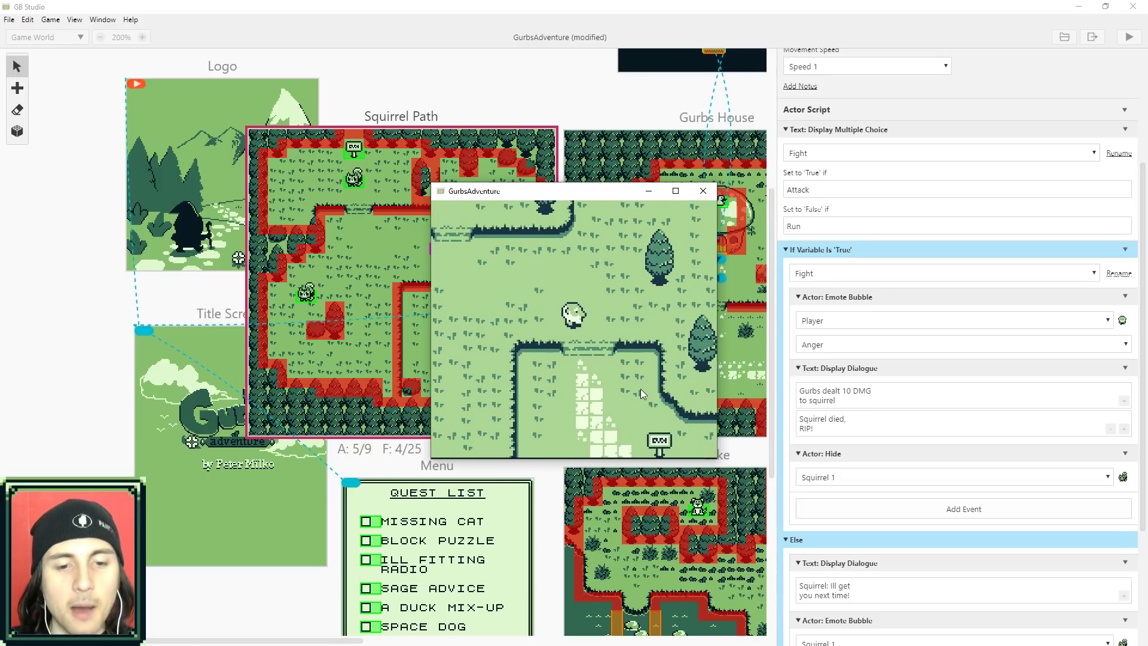
{"action": "key", "text": "Up"}
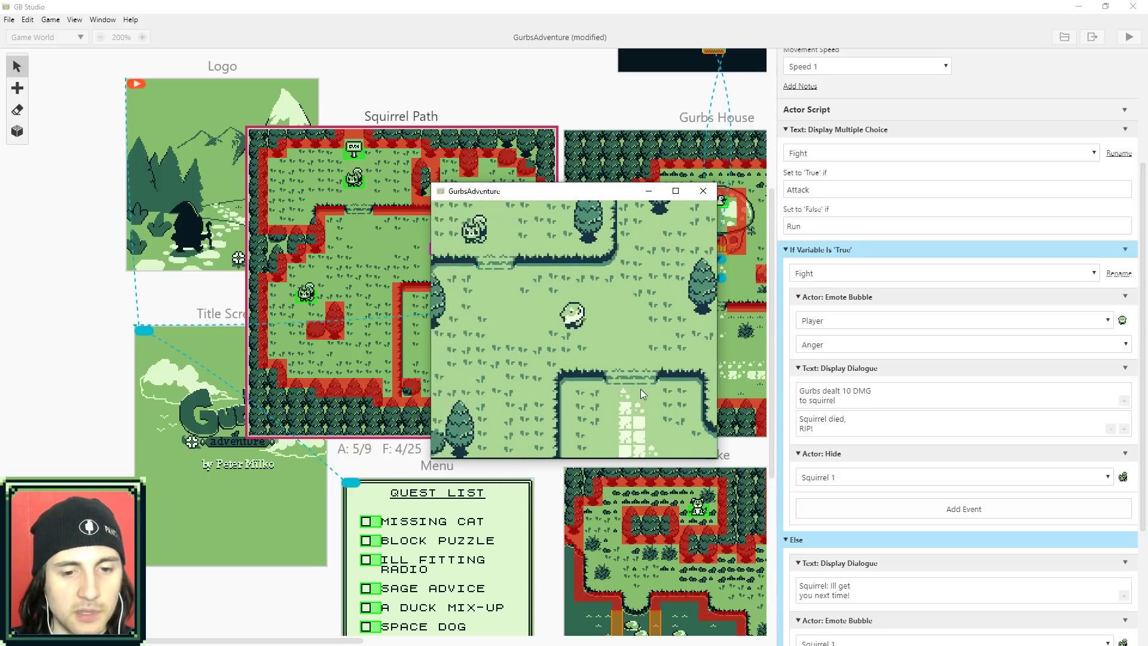
{"action": "key", "text": "Right"}
{"action": "key", "text": "Down"}
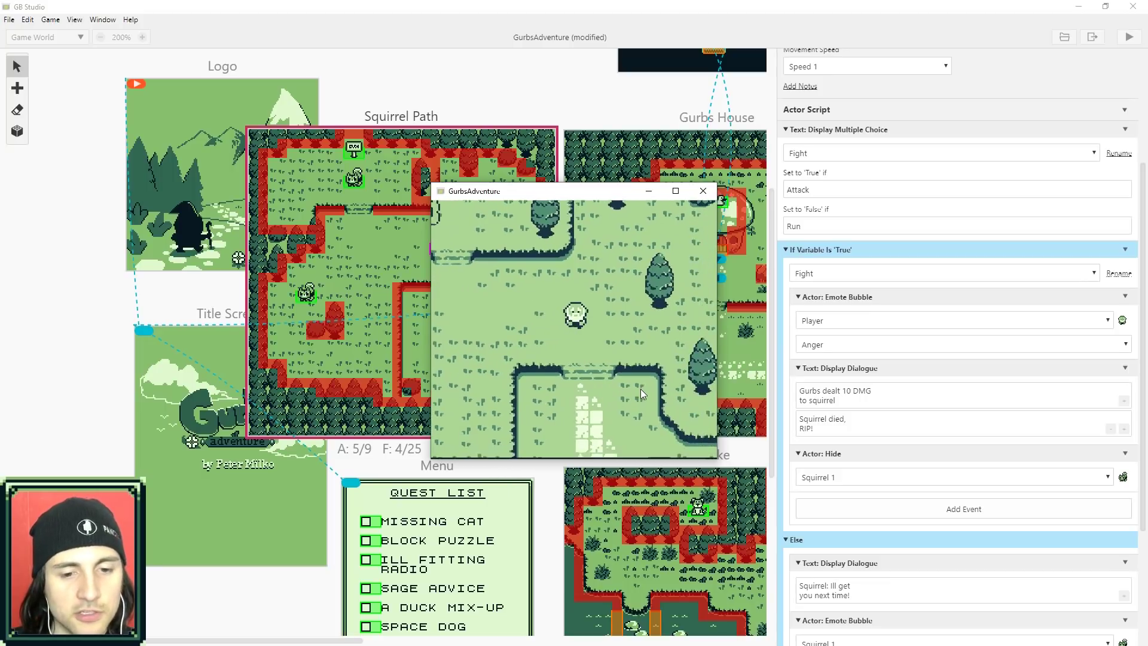
{"action": "key", "text": "Up"}
{"action": "key", "text": "Left"}
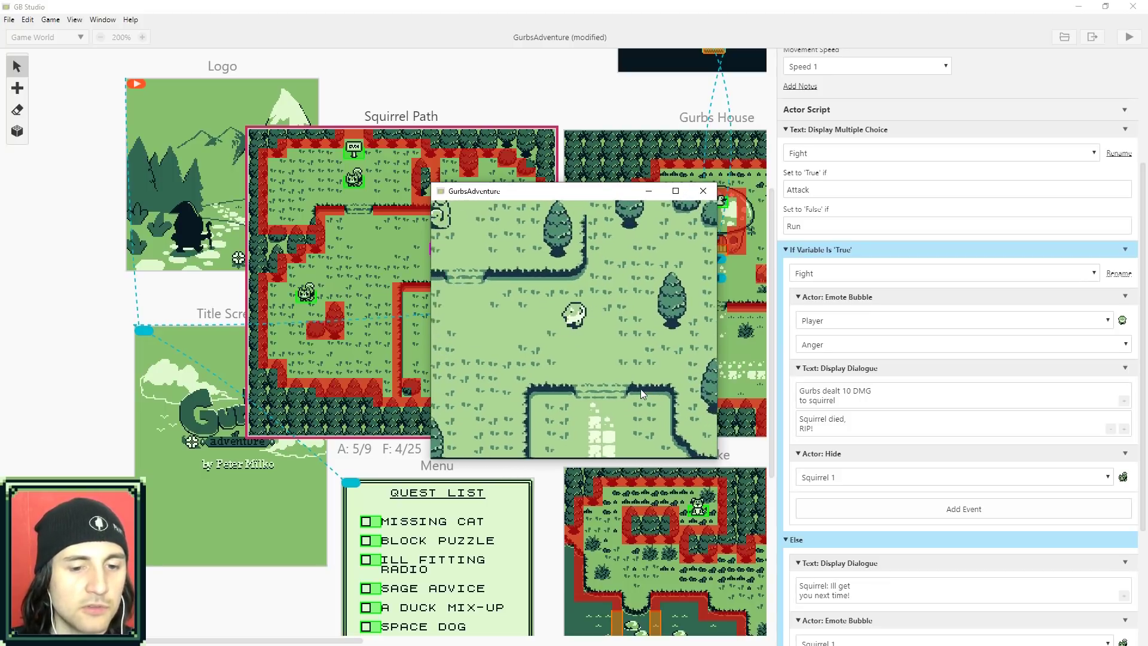
{"action": "key", "text": "Right"}
{"action": "key", "text": "Down"}
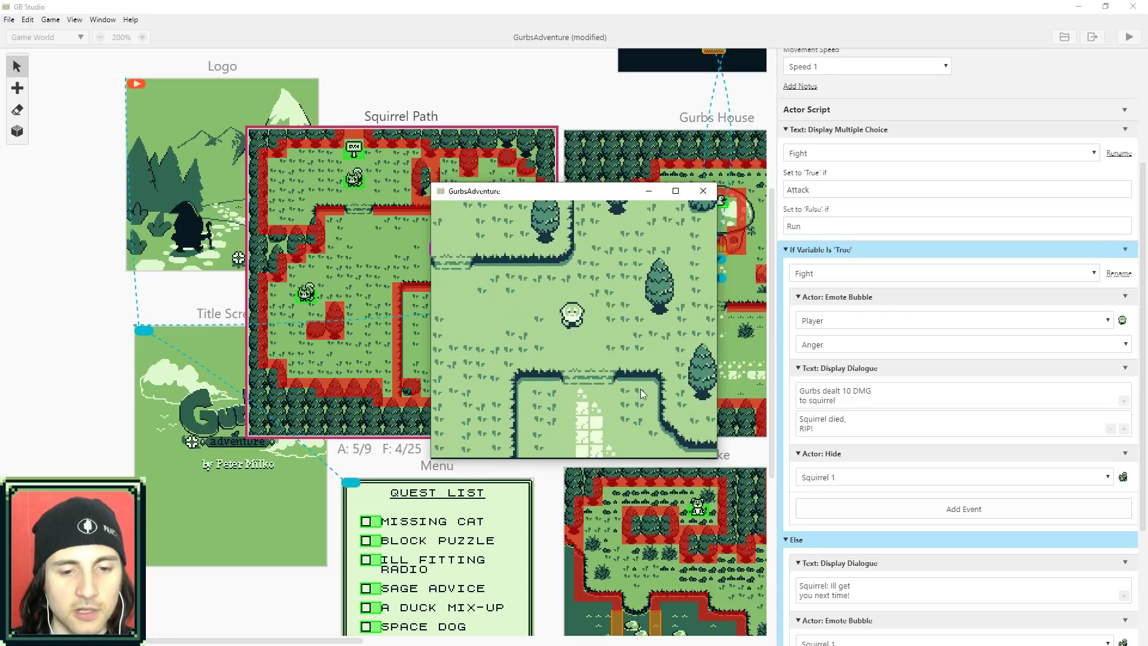
{"action": "key", "text": "alt+F4"}
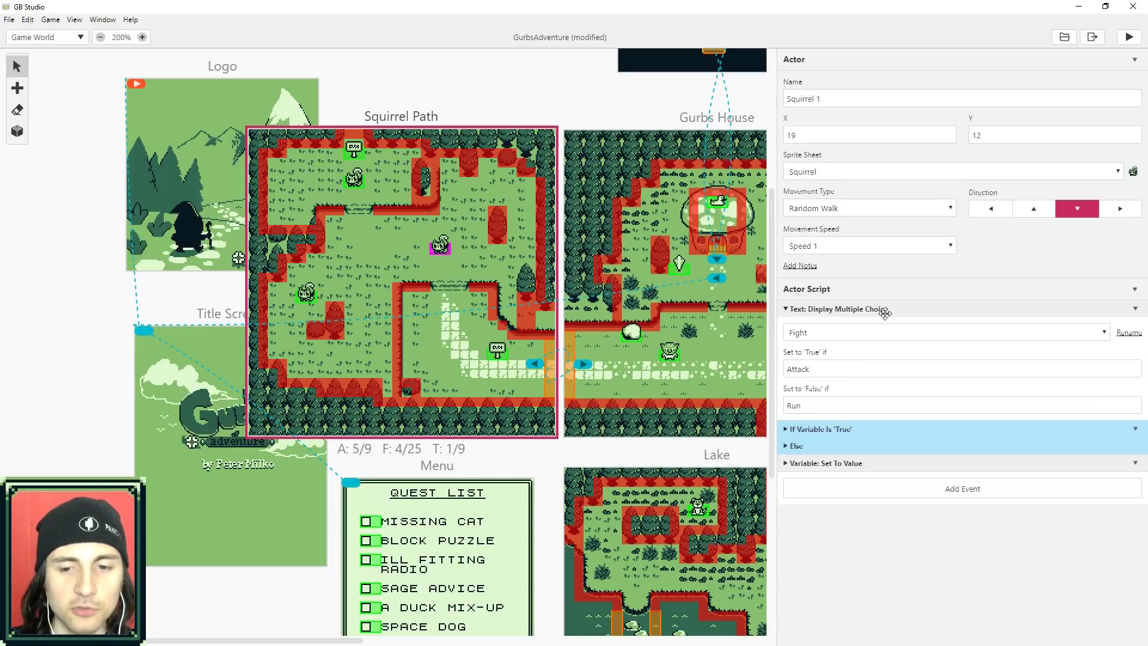
Review the Attack and Run options and the Fight variable in Squirrel 1's Display Multiple Choice event
{"action": "double_click", "coordinate": [816, 372]}
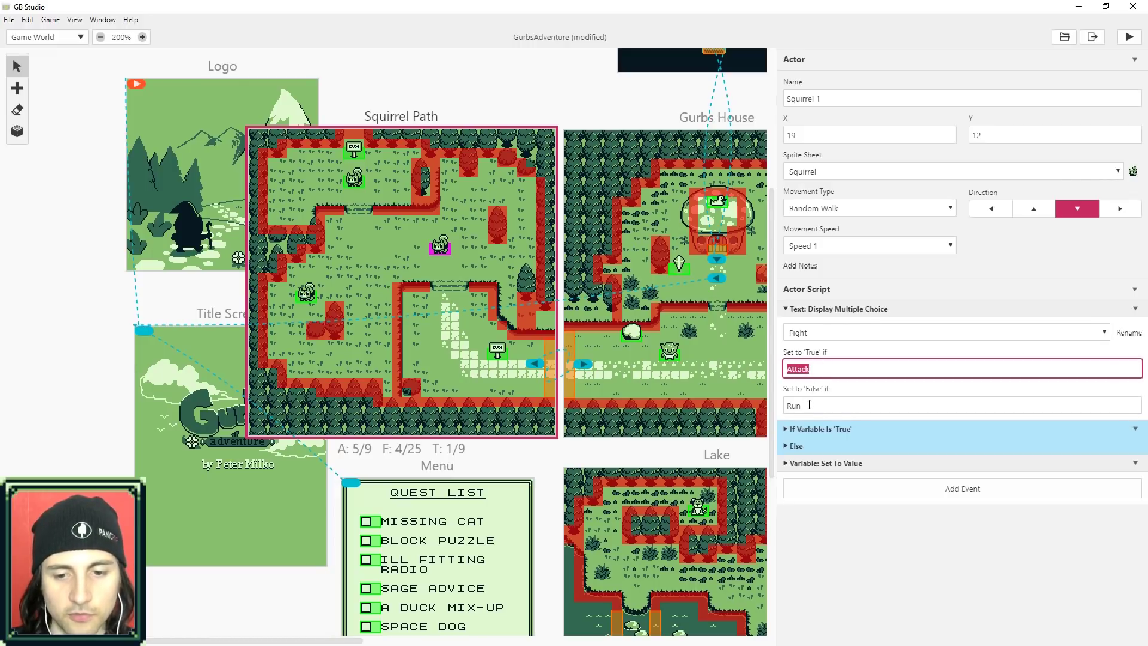
{"action": "left_click_drag", "start_coordinate": [809, 404], "coordinate": [786, 404]}
{"action": "left_click", "coordinate": [810, 336]}
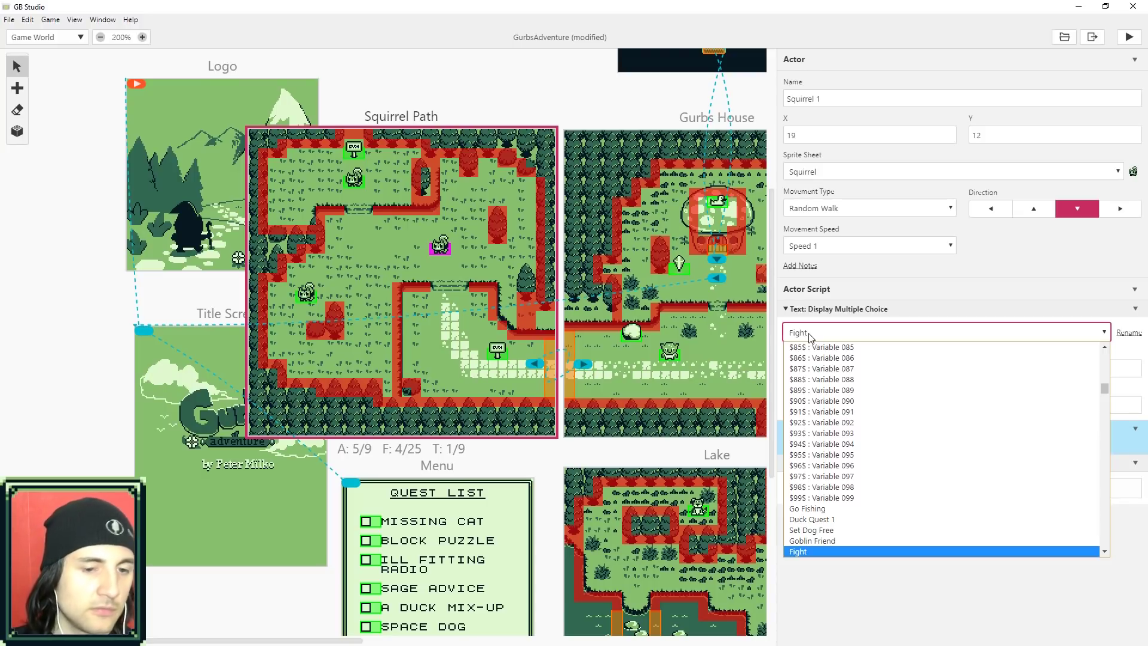
{"action": "left_click", "coordinate": [861, 551]}
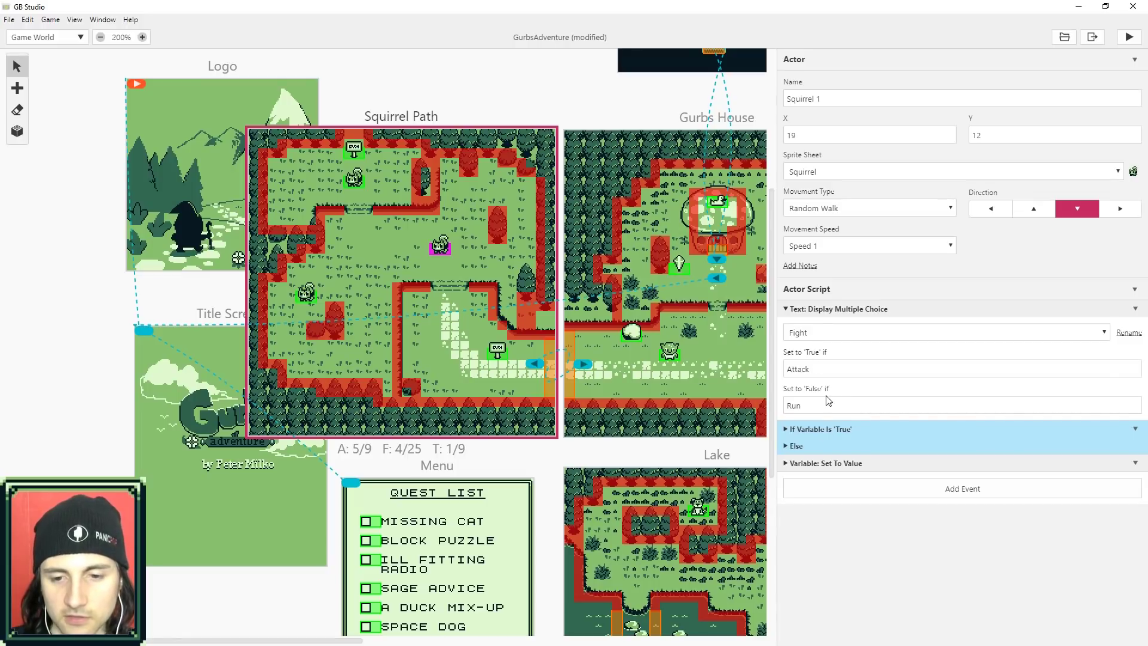
Replace the Variable: Set To Value event at the end of Squirrel 1's script with a Variable: Set To 'False' event for Fight
{"action": "left_click", "coordinate": [786, 464]}
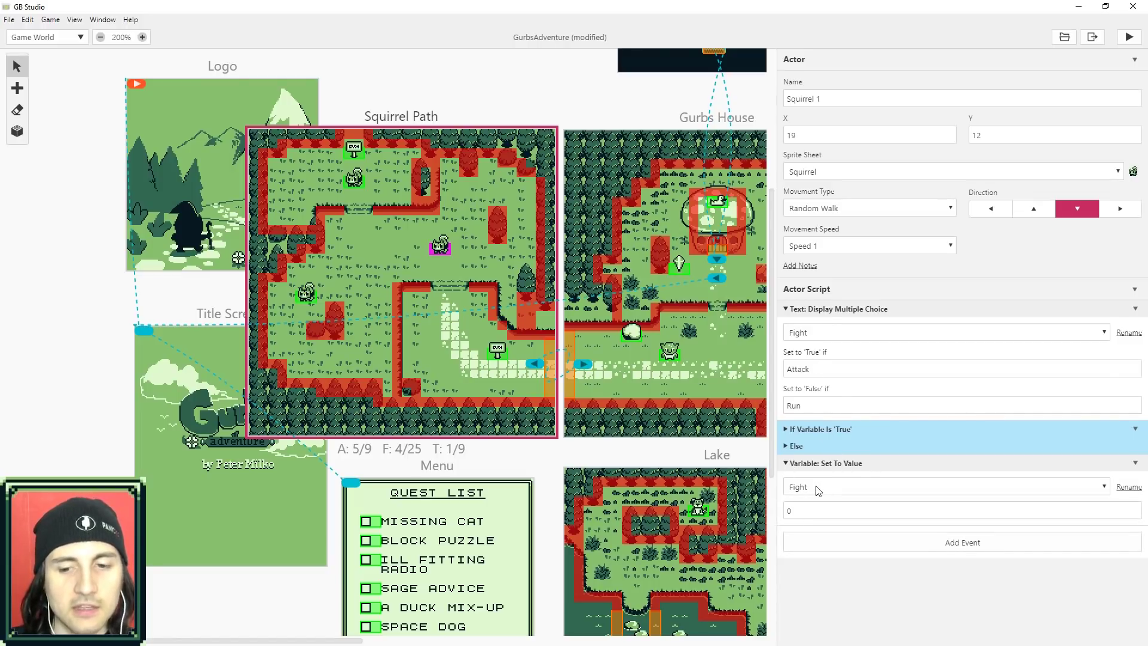
{"action": "left_click", "coordinate": [804, 509]}
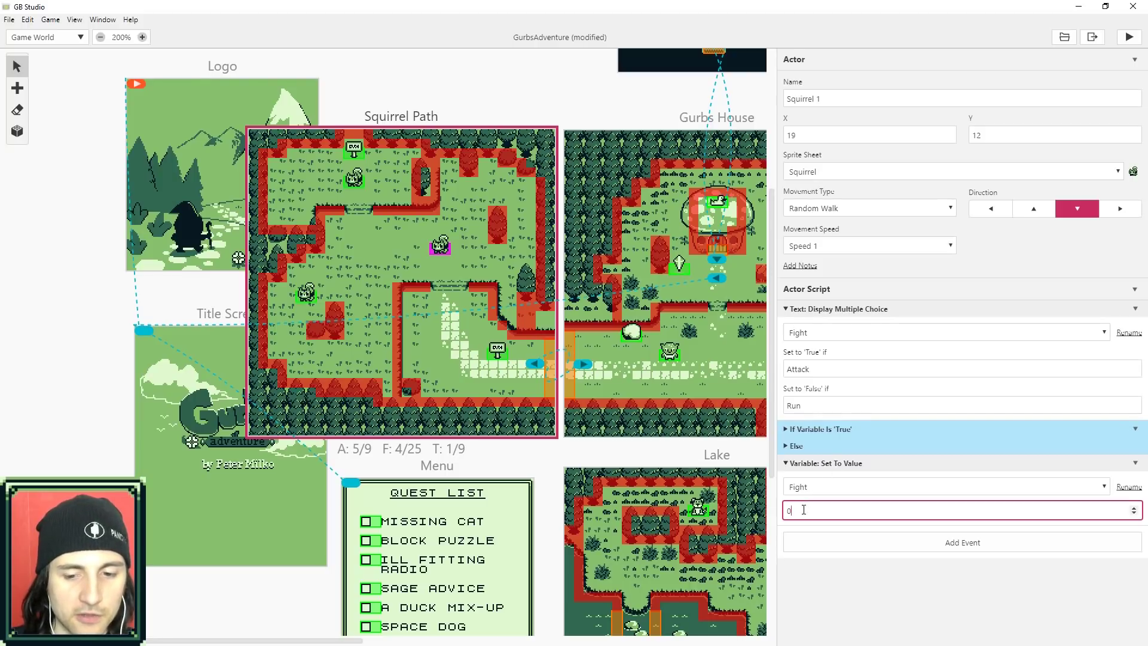
{"action": "left_click", "coordinate": [941, 547]}
{"action": "type", "text": "set"}
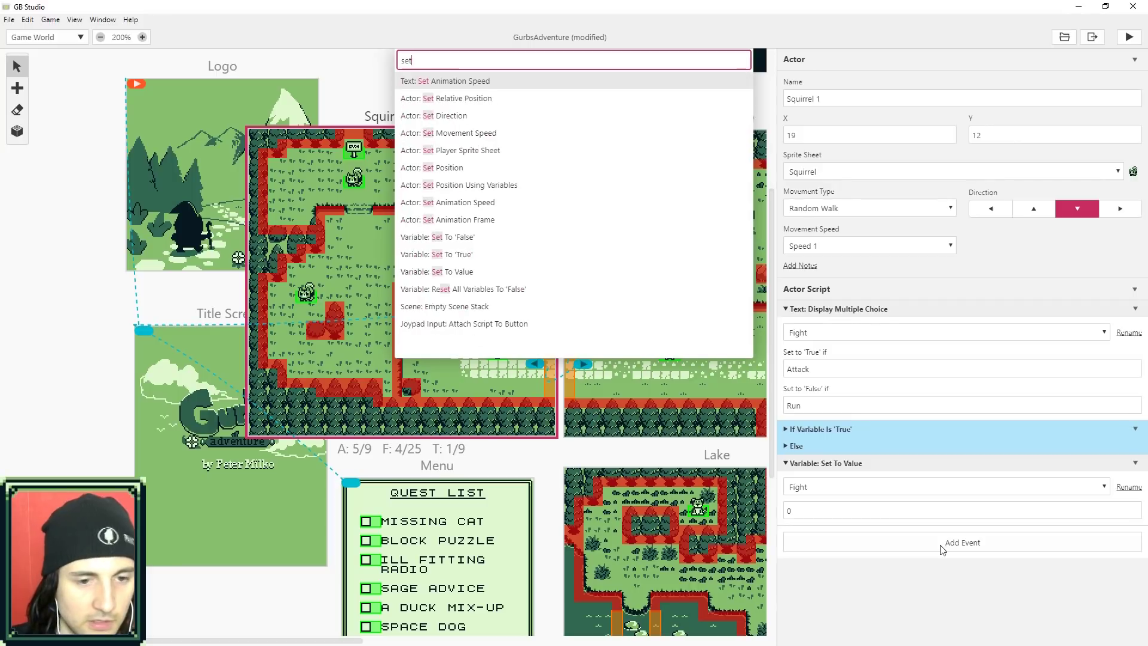
{"action": "left_click", "coordinate": [464, 238]}
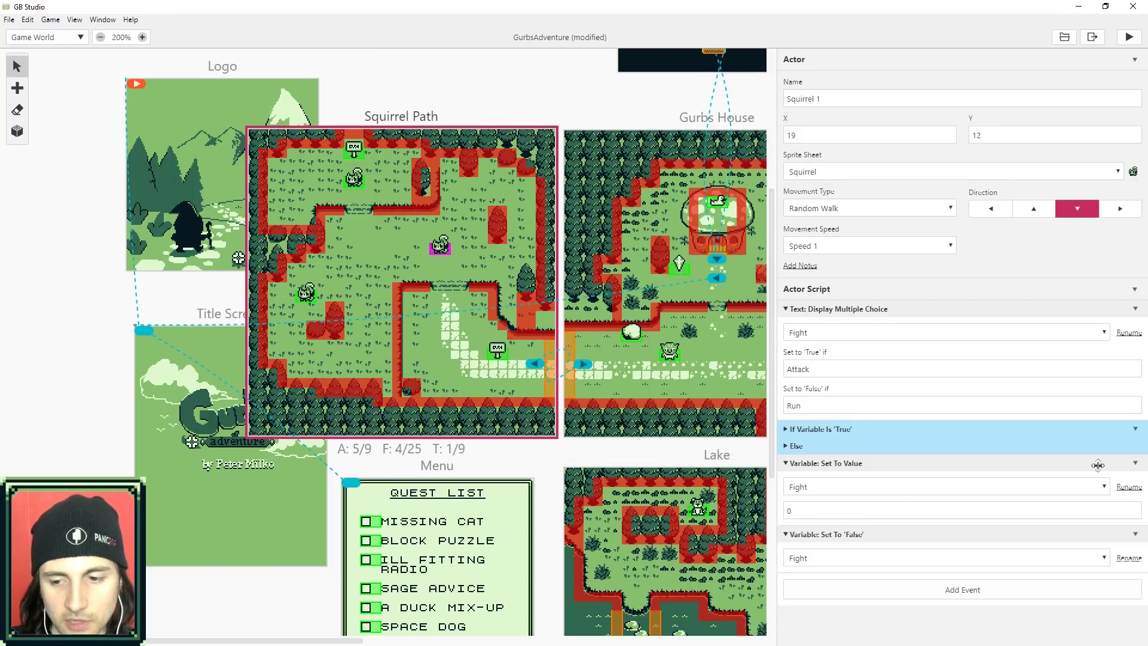
{"action": "left_click", "coordinate": [1135, 462]}
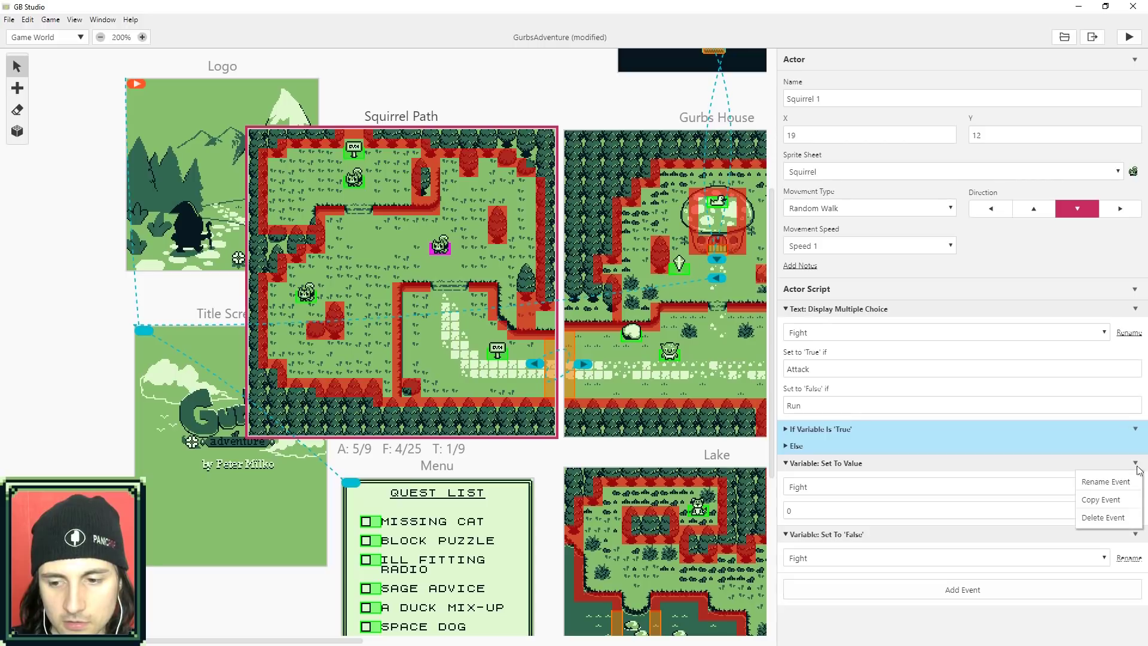
{"action": "left_click", "coordinate": [1096, 517]}
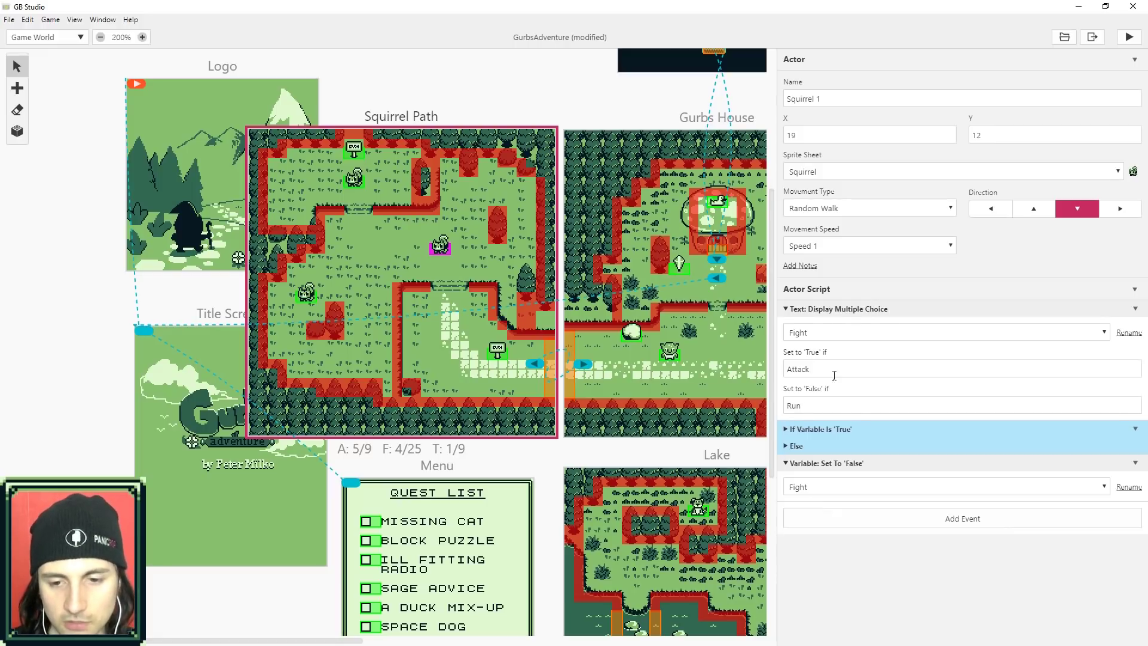
Review the emote bubble, dialogue texts and hide event in the If Variable Is 'True' branch for Fight
{"action": "left_click", "coordinate": [787, 460]}
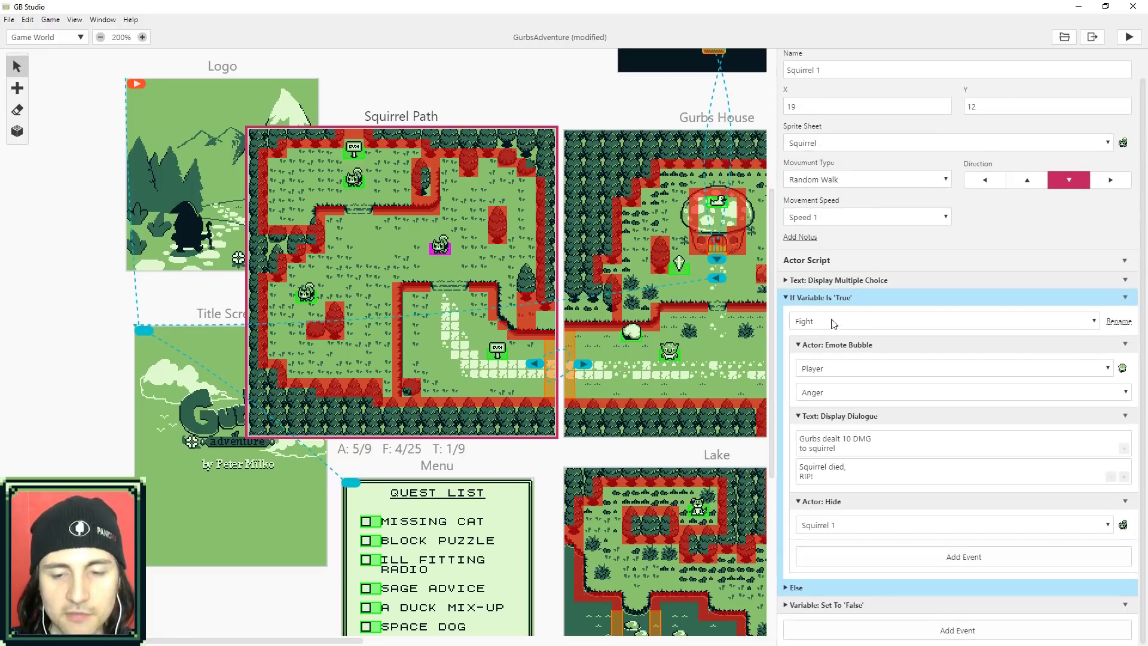
{"action": "left_click", "coordinate": [835, 368]}
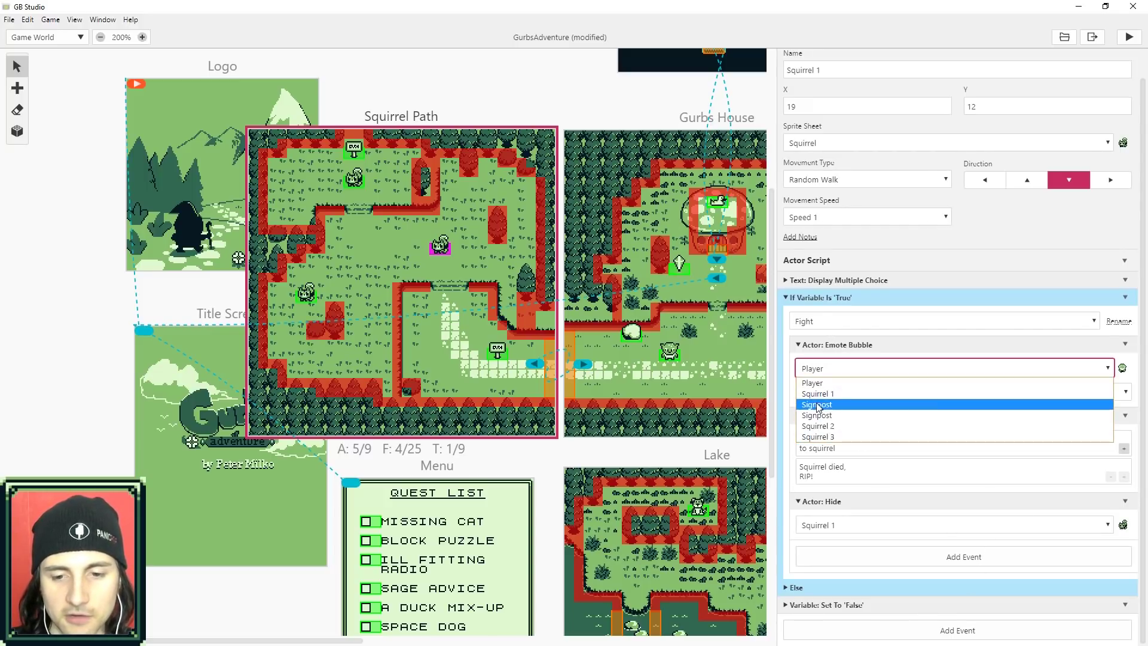
{"action": "left_click", "coordinate": [788, 392]}
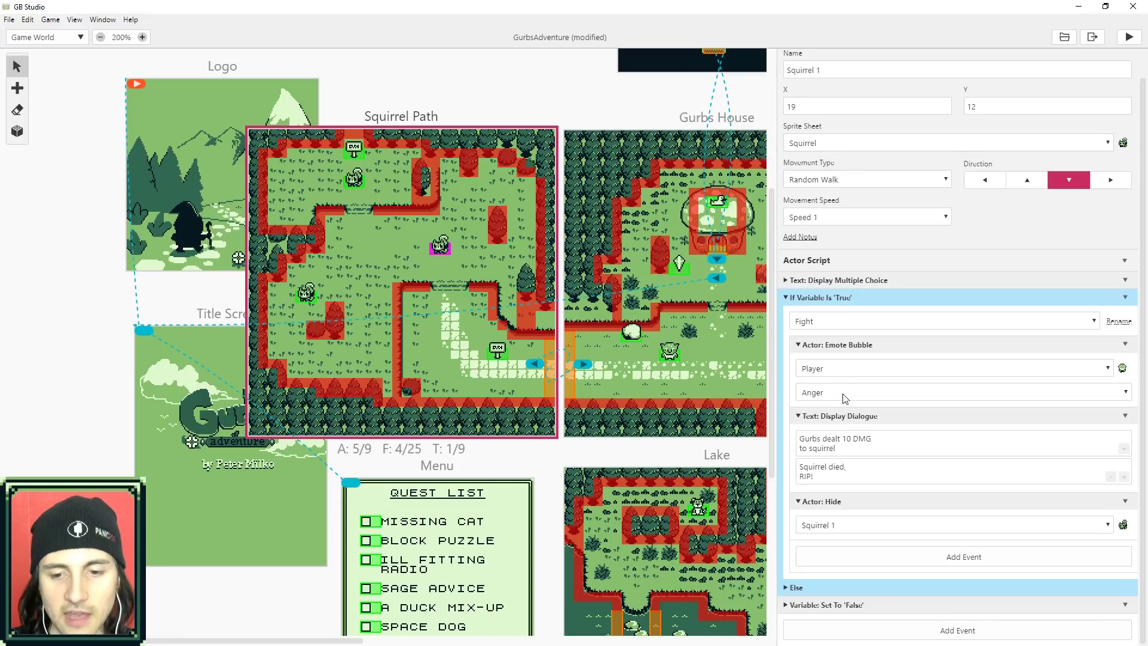
{"action": "left_click", "coordinate": [870, 449]}
{"action": "key", "text": "ctrl+a"}
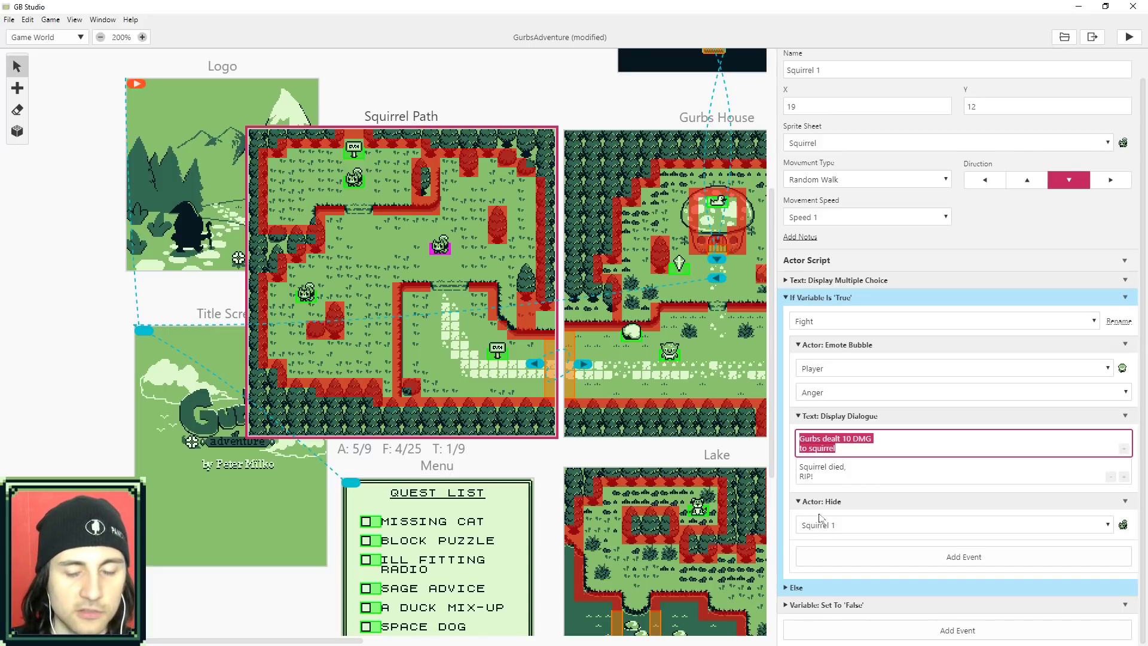
{"action": "left_click", "coordinate": [842, 477]}
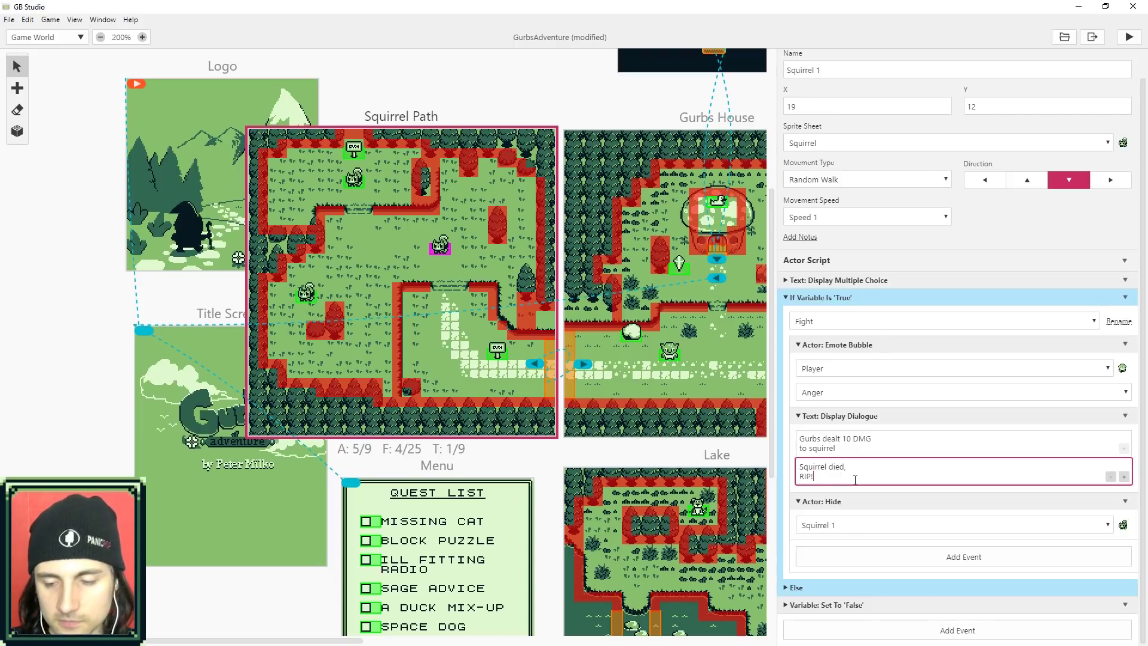
{"action": "left_click", "coordinate": [846, 450]}
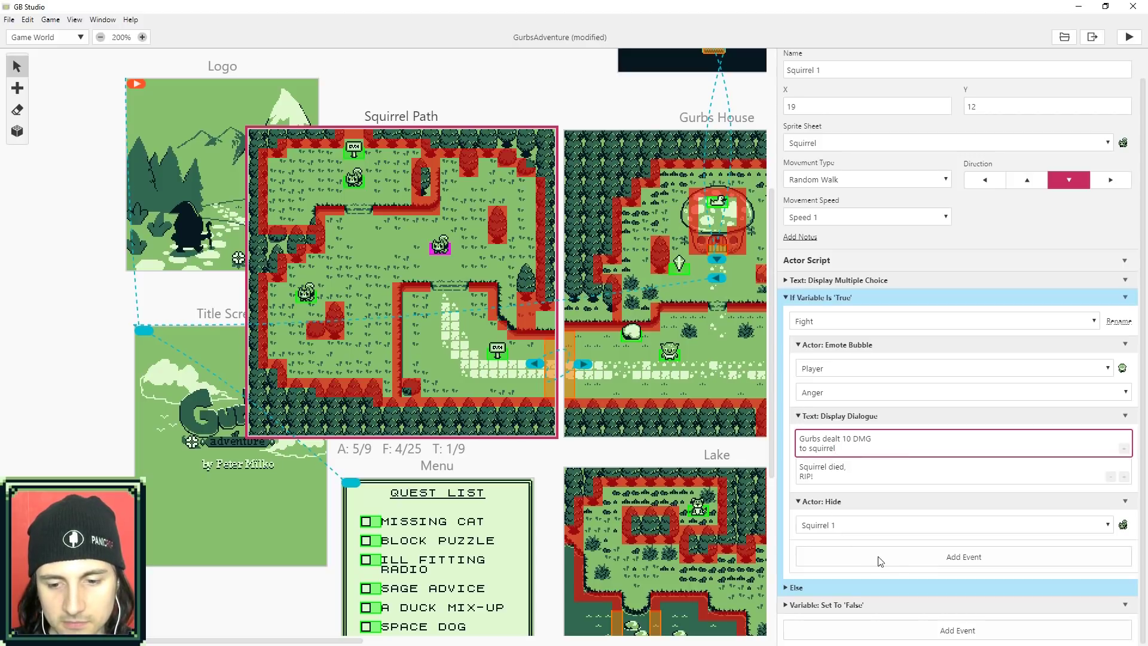
{"action": "left_click", "coordinate": [792, 571]}
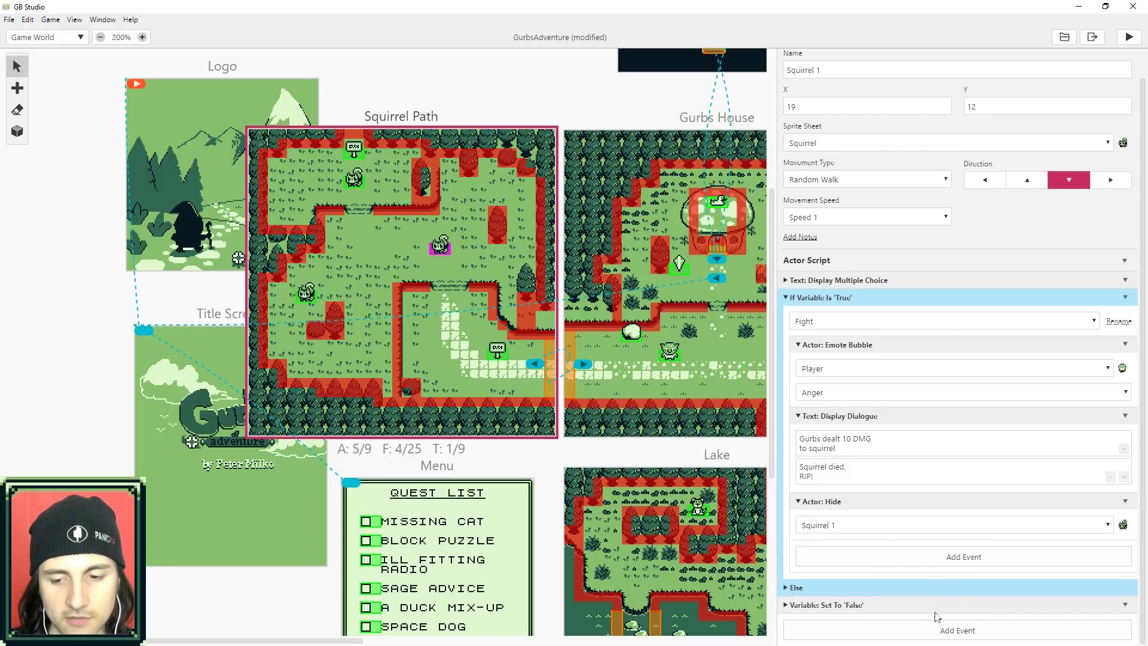
Add a Variable: Math Functions event to the end of Fight's true branch and rename its variable Crit
{"action": "left_click", "coordinate": [963, 559]}
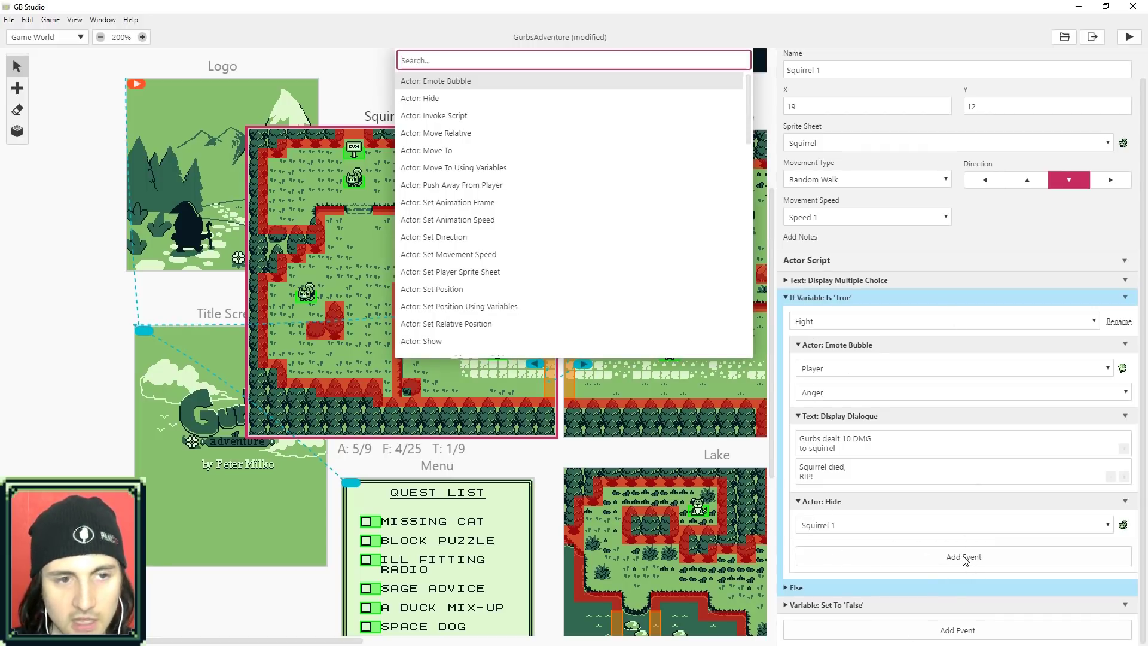
{"action": "type", "text": "mat"}
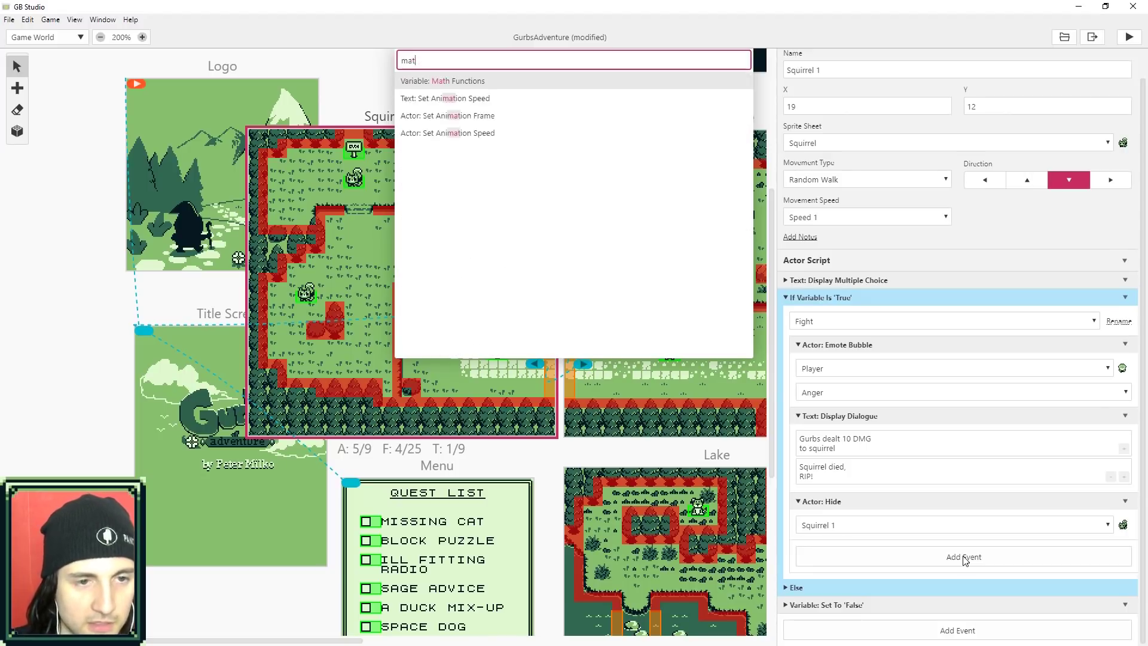
{"action": "key", "text": "Return"}
{"action": "left_click", "coordinate": [864, 457]}
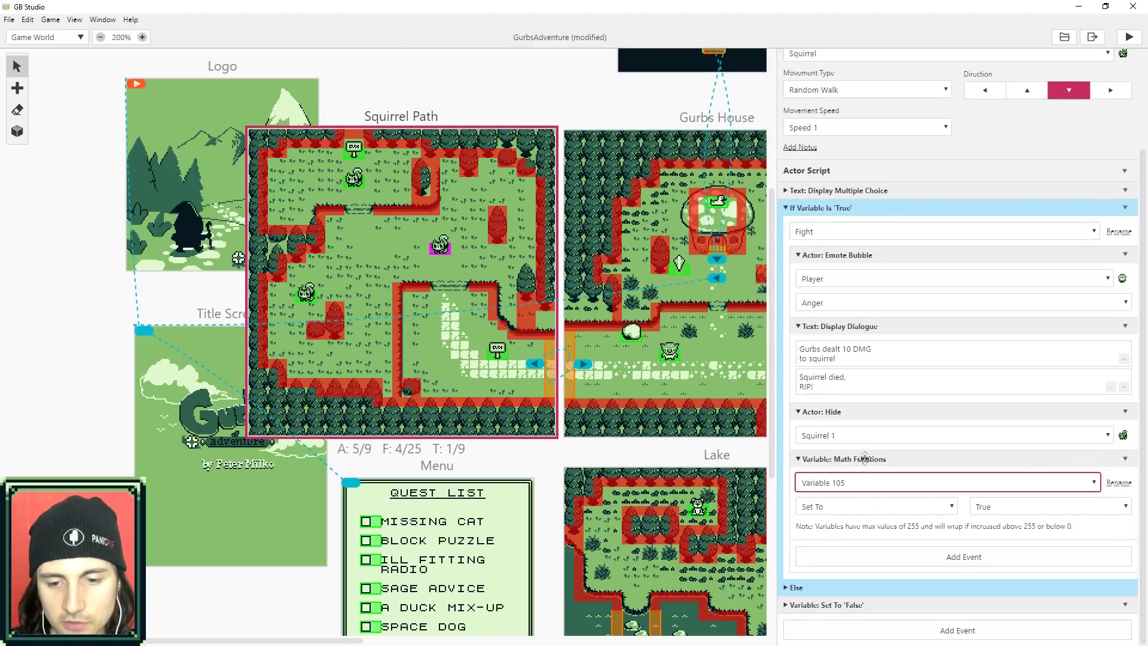
{"action": "left_click", "coordinate": [1119, 483]}
{"action": "type", "text": "Crit"}
{"action": "key", "text": "Return"}
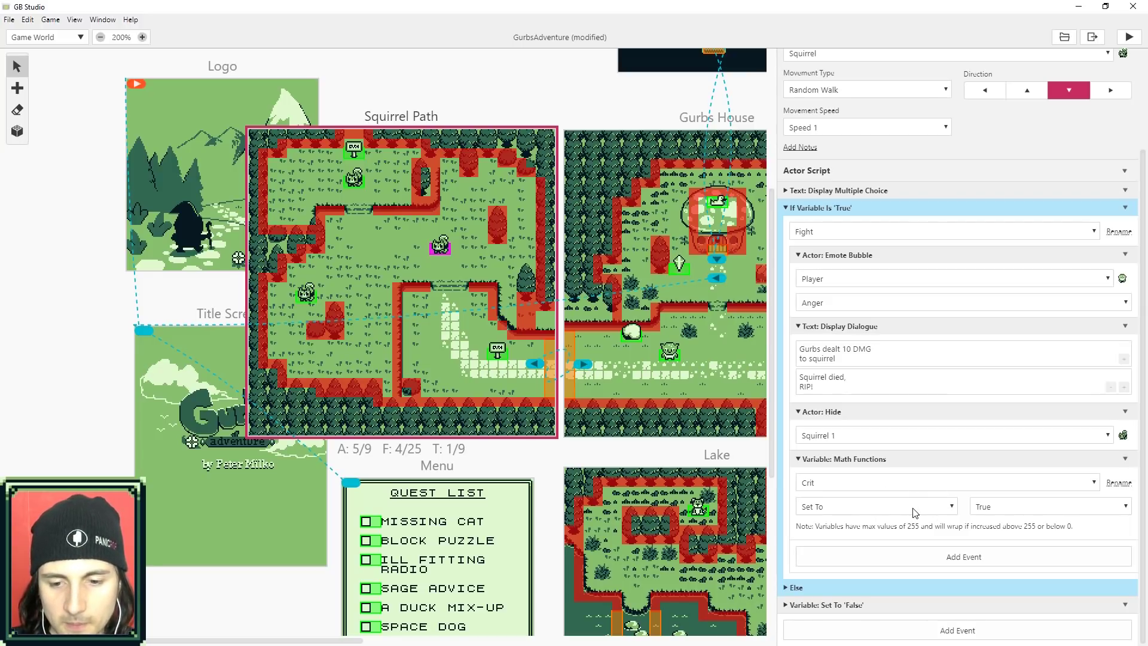
Make the Math Functions event set Crit to a Random value with a maximum of 10
{"action": "left_click", "coordinate": [974, 512]}
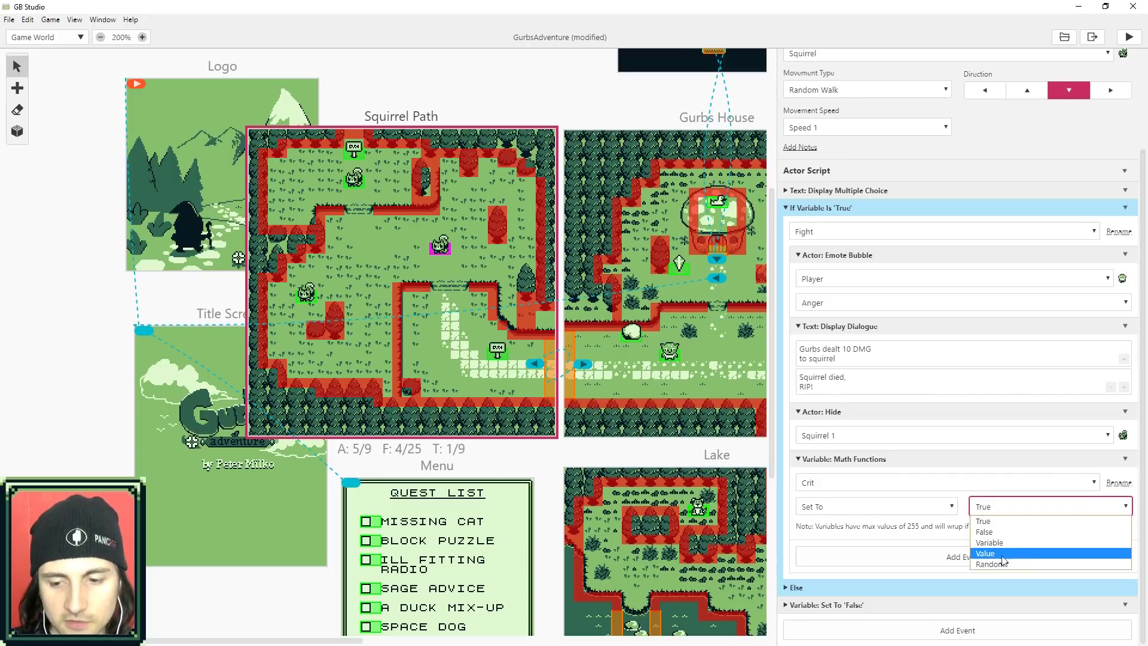
{"action": "left_click", "coordinate": [996, 565]}
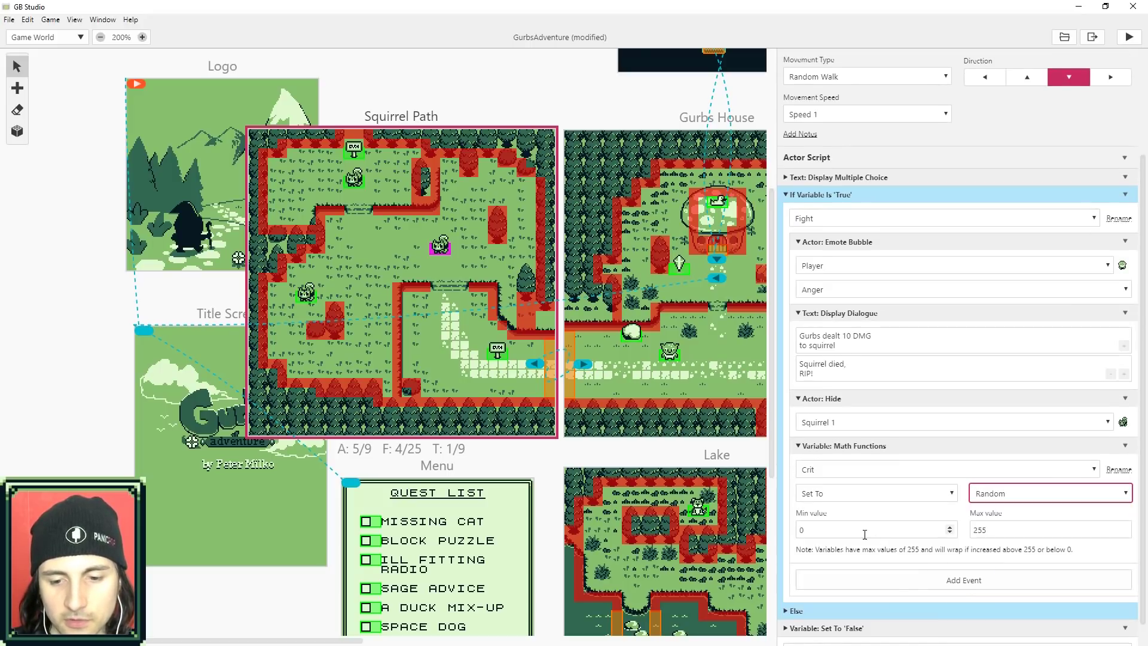
{"action": "left_click", "coordinate": [993, 530]}
{"action": "double_click", "coordinate": [992, 530]}
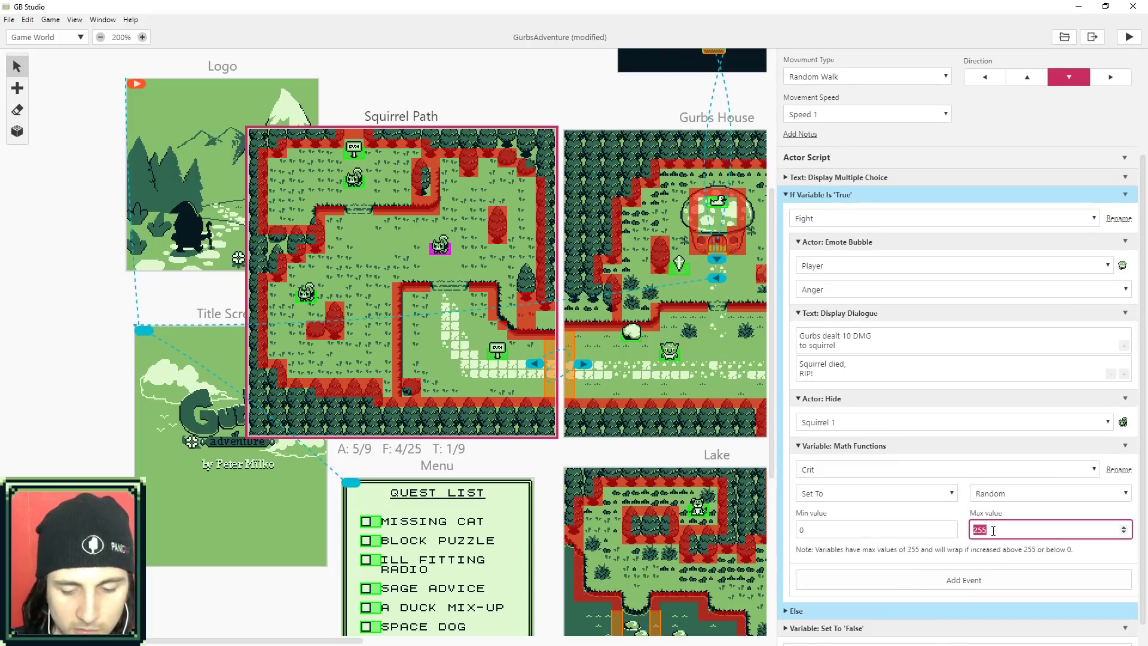
{"action": "type", "text": "10"}
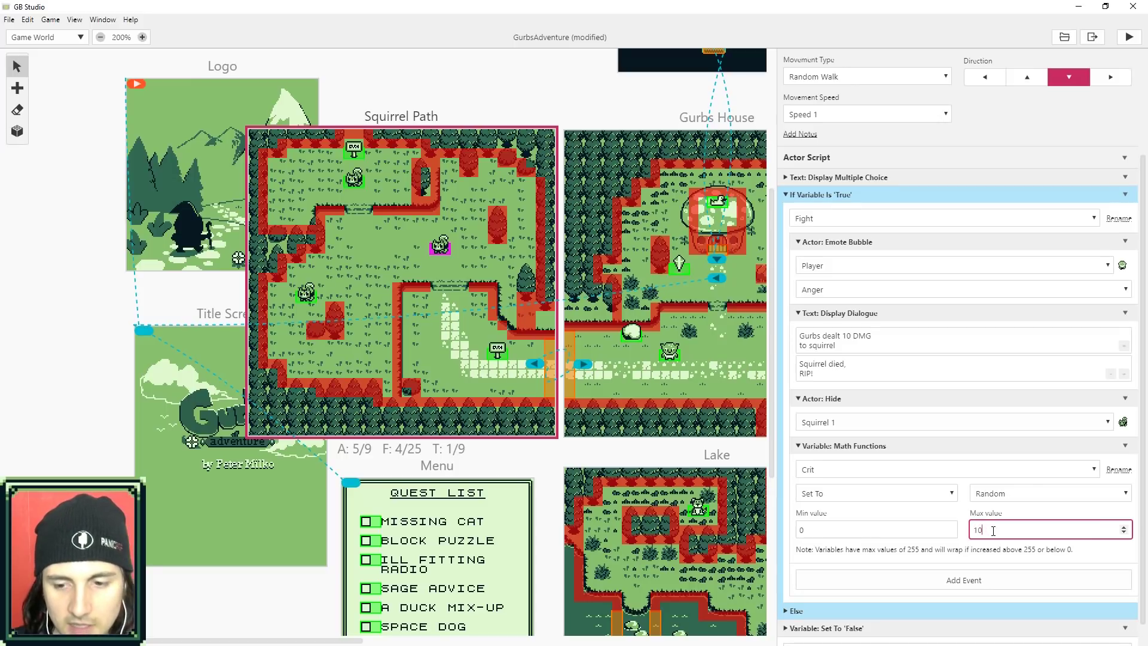
{"action": "left_click", "coordinate": [1089, 570]}
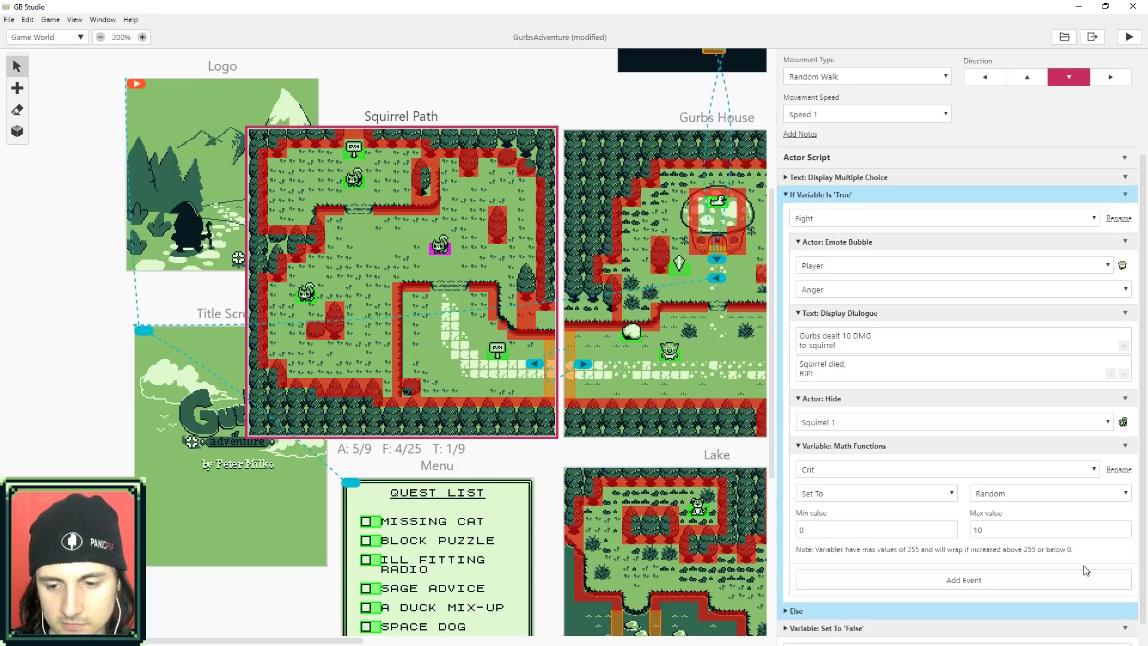
Set the maximum of Crit's random value to 3
{"action": "left_click", "coordinate": [983, 530]}
{"action": "double_click", "coordinate": [984, 529]}
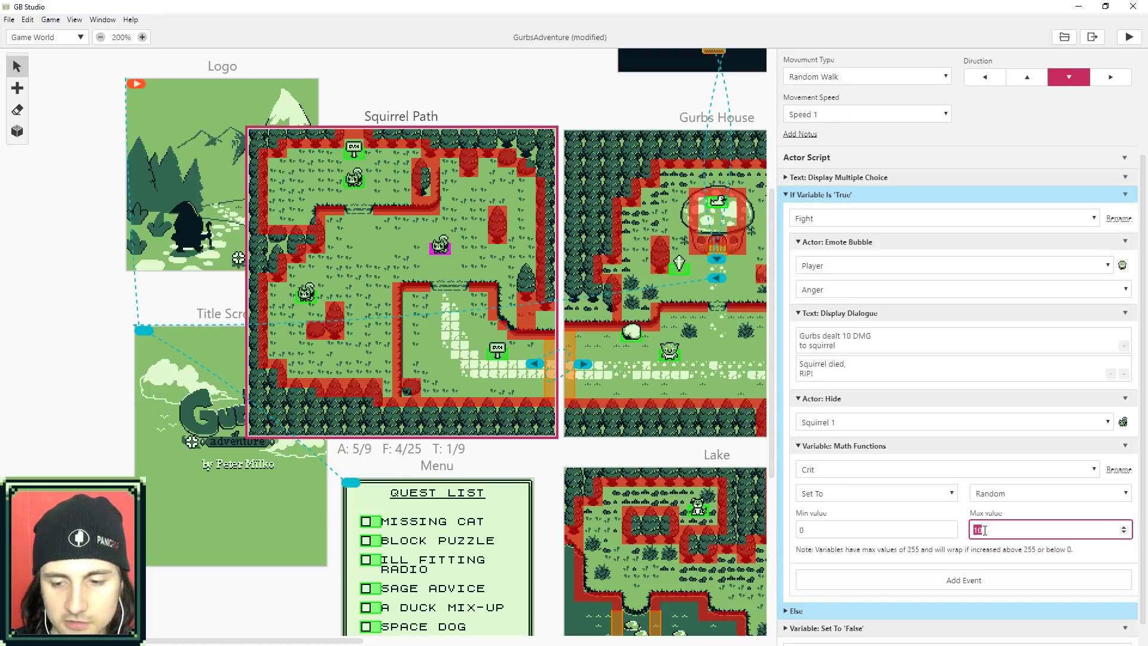
{"action": "type", "text": "3"}
{"action": "left_click", "coordinate": [1092, 563]}
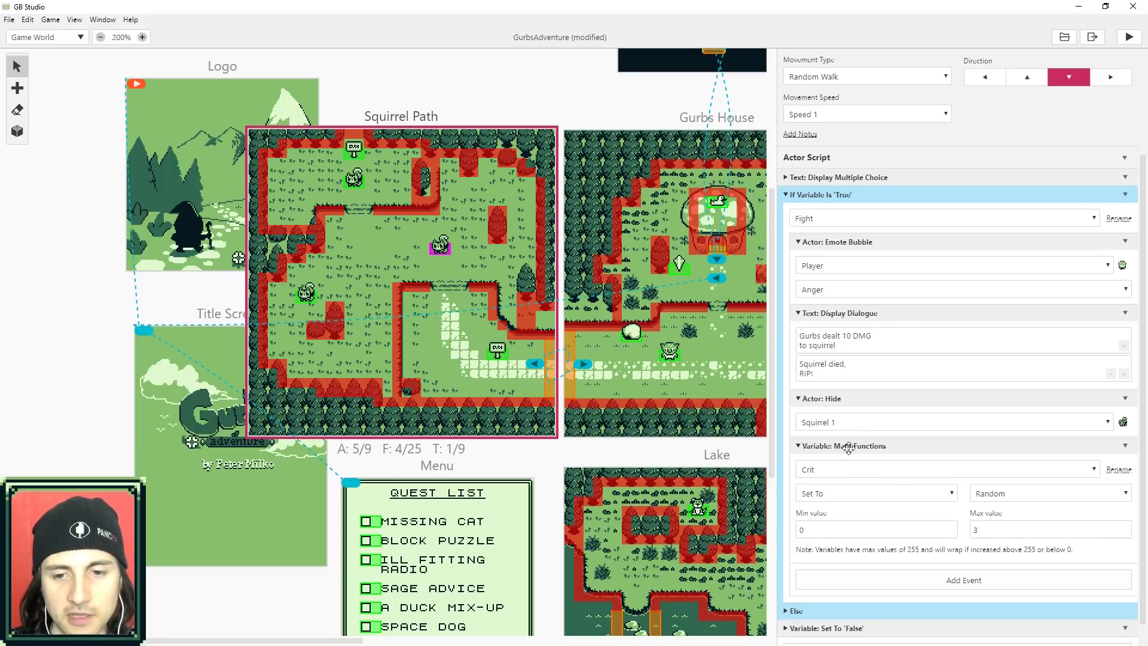
Move the Math Functions event directly below the Emote Bubble event and delete the branch's Display Dialogue and Actor: Hide events
{"action": "left_click_drag", "start_coordinate": [848, 445], "coordinate": [828, 362]}
{"action": "left_click", "coordinate": [800, 241]}
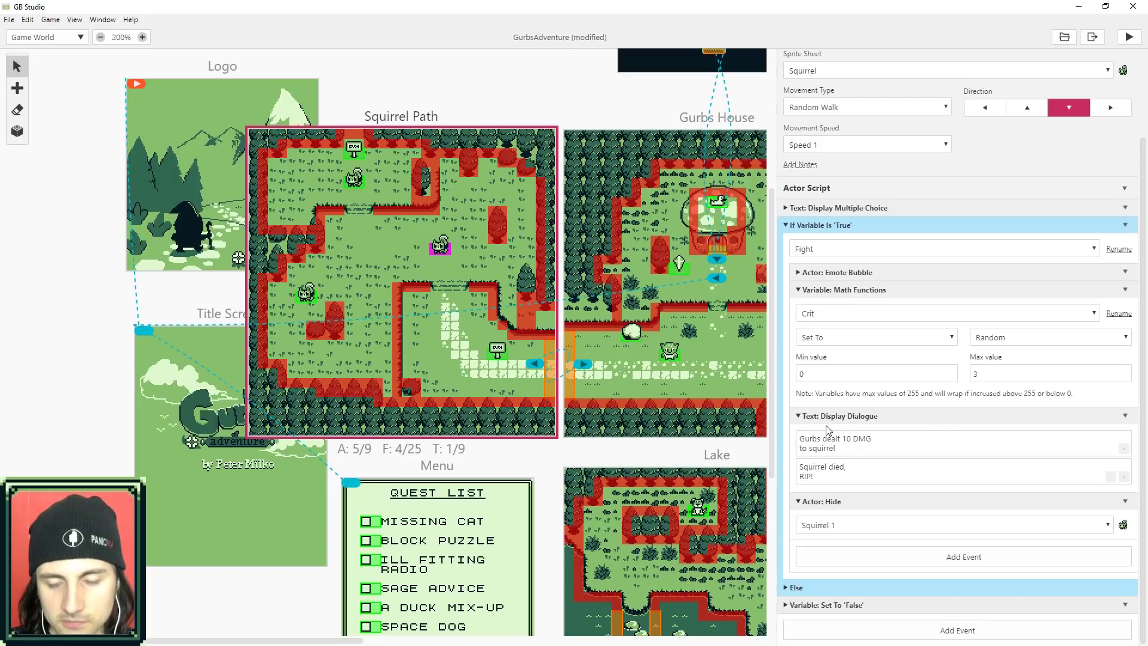
{"action": "left_click", "coordinate": [1125, 415]}
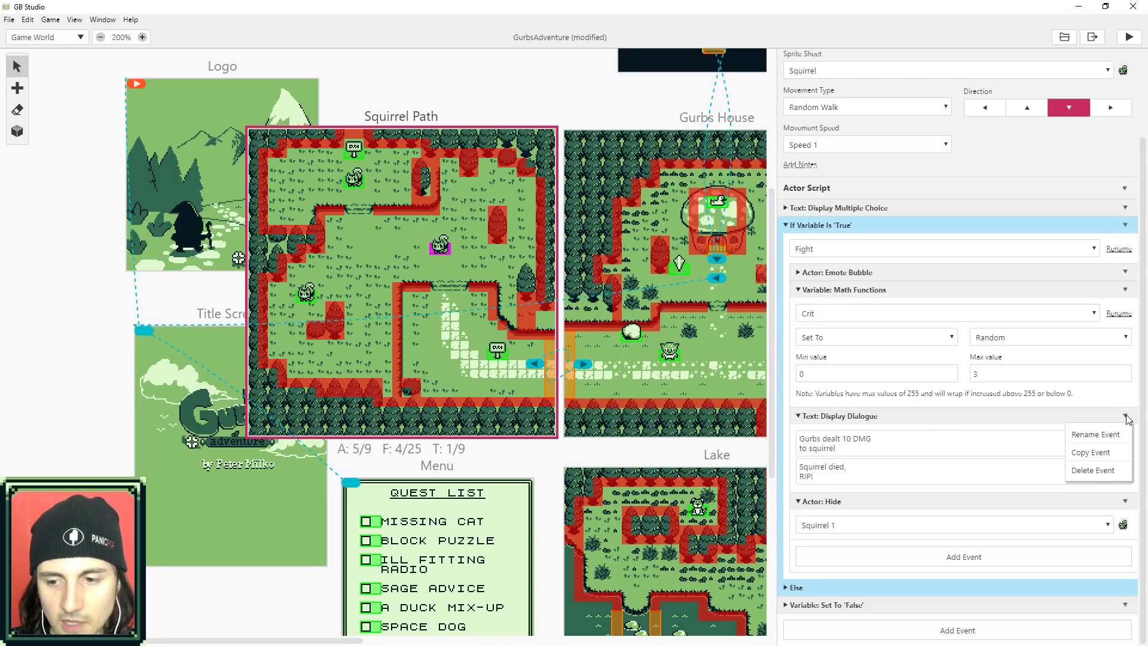
{"action": "left_click", "coordinate": [1094, 471]}
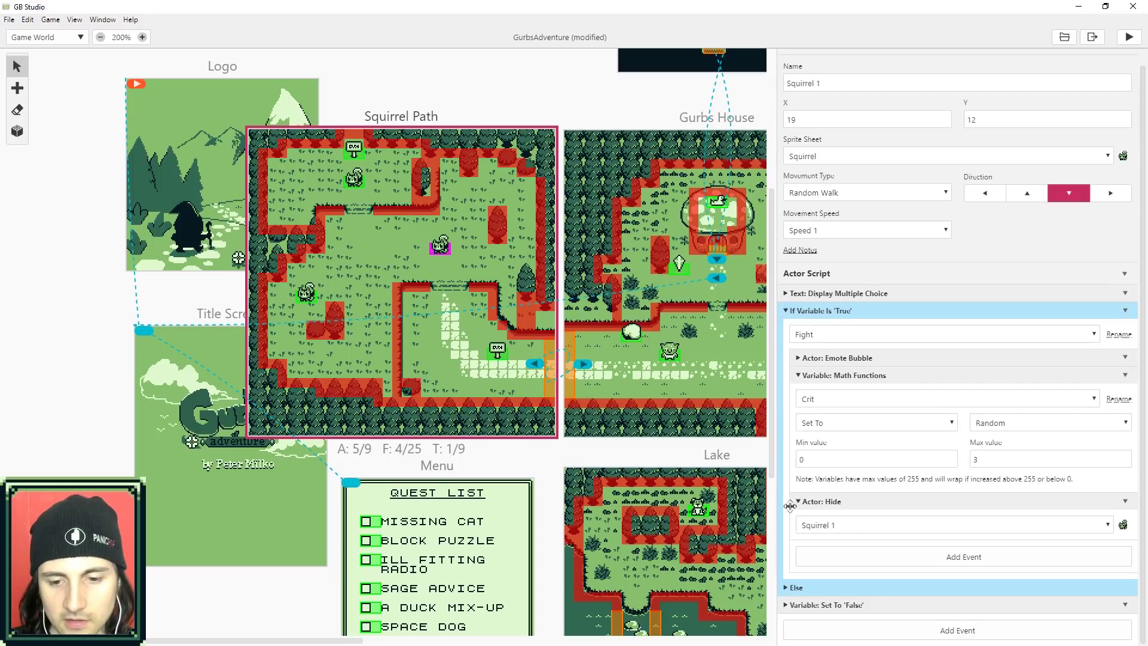
{"action": "left_click", "coordinate": [1126, 505]}
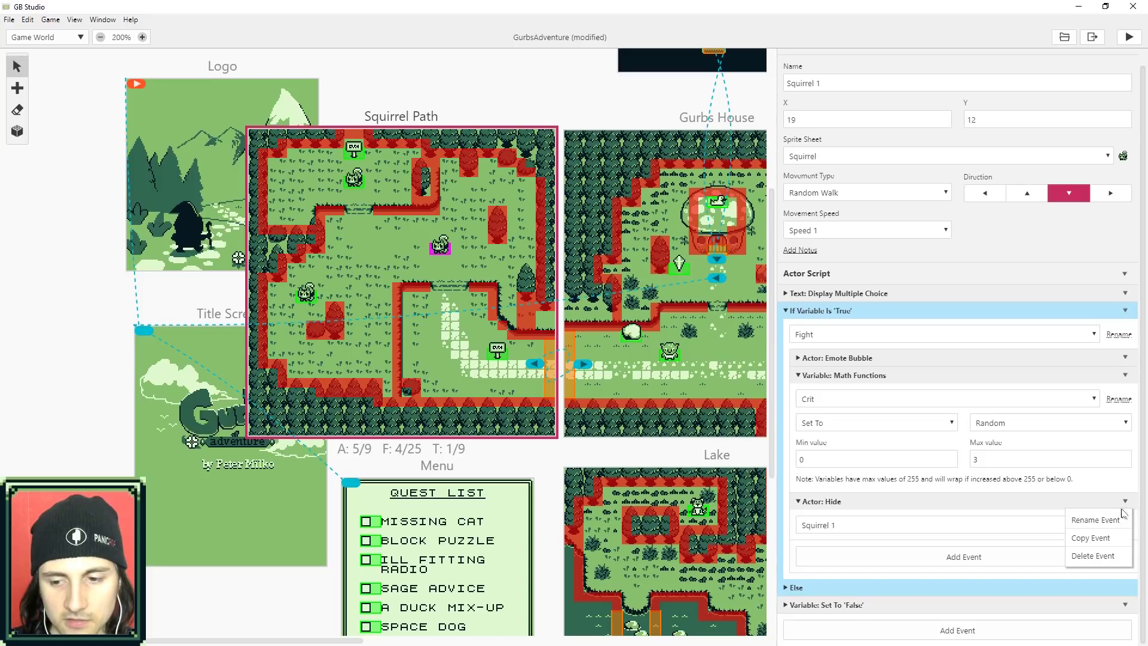
{"action": "left_click", "coordinate": [1099, 556]}
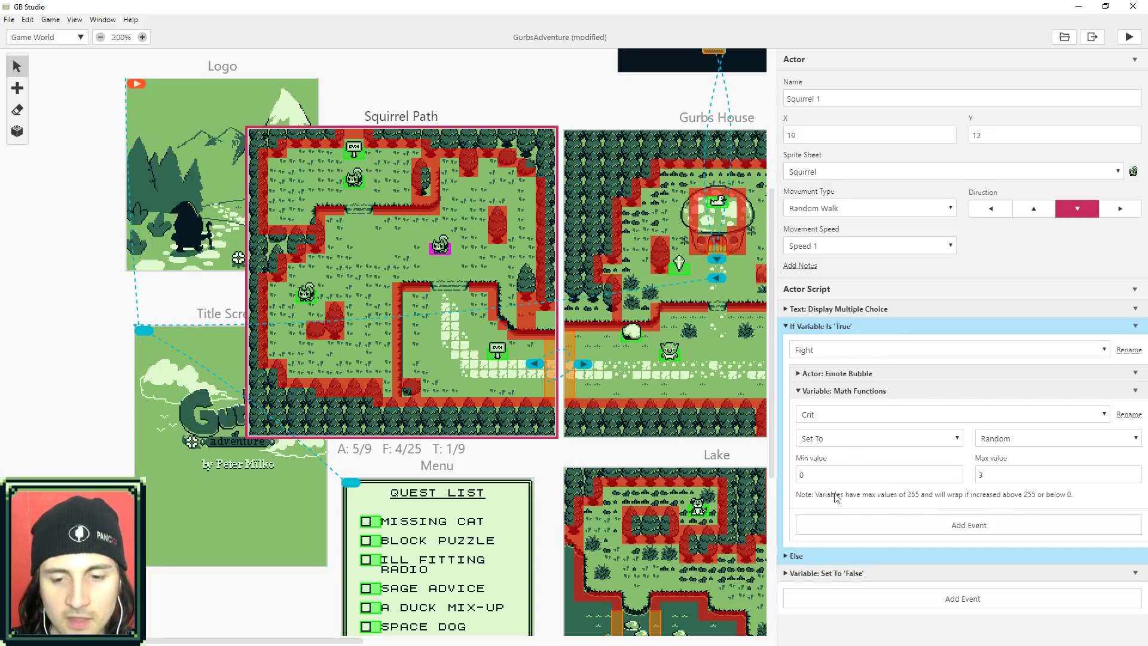
Add an If Variable Compare With Value event for Crit equal to 0 below the Math Functions event and collapse its Else branch
{"action": "left_click", "coordinate": [938, 531]}
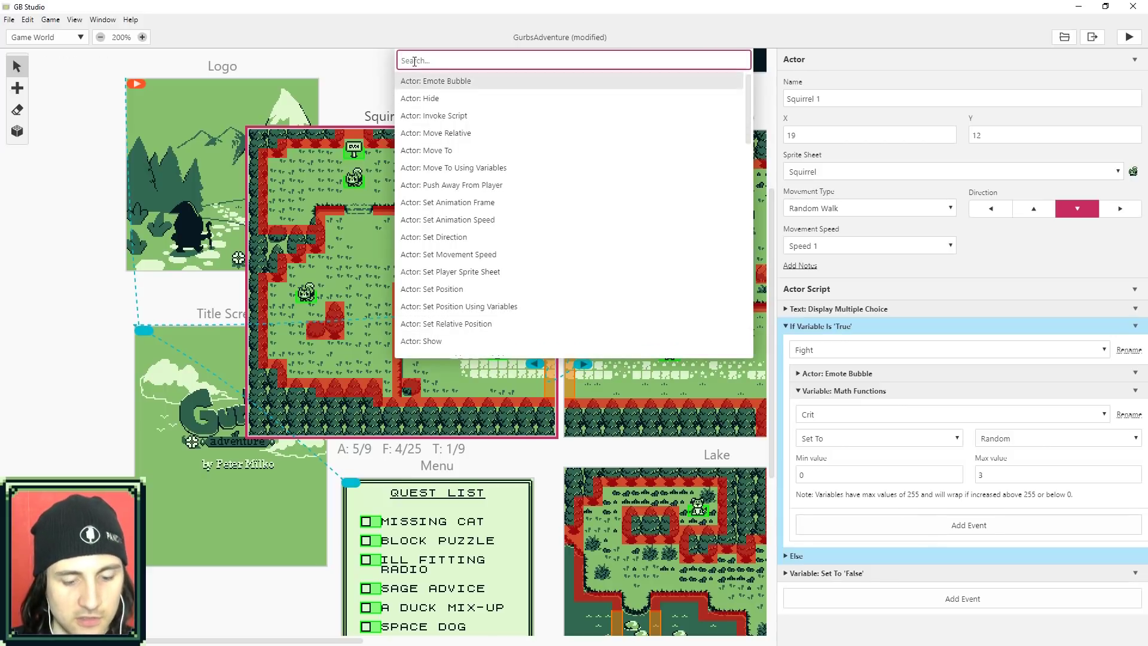
{"action": "type", "text": "if"}
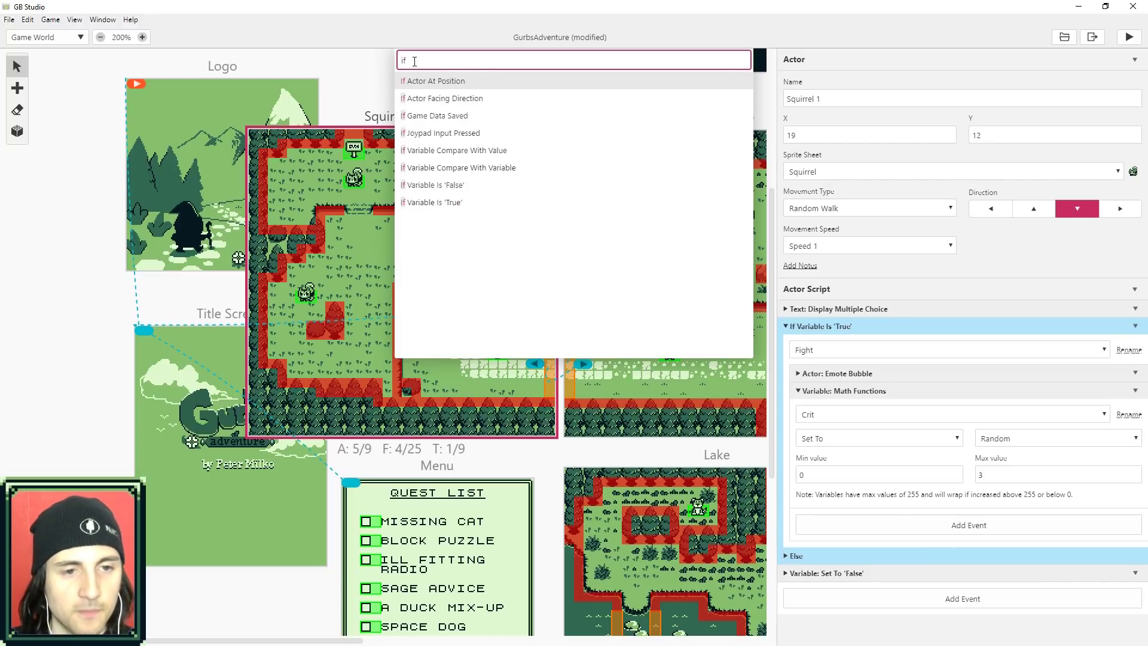
{"action": "left_click", "coordinate": [457, 153]}
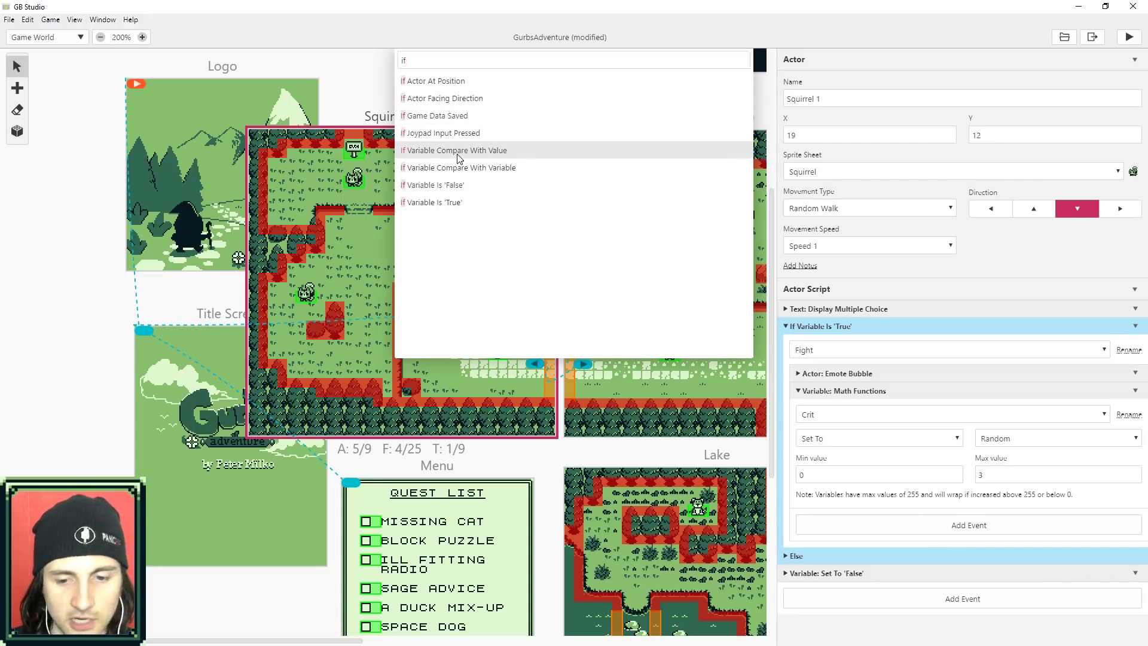
{"action": "scroll", "coordinate": [831, 454], "scroll_direction": "down", "scroll_amount": 1}
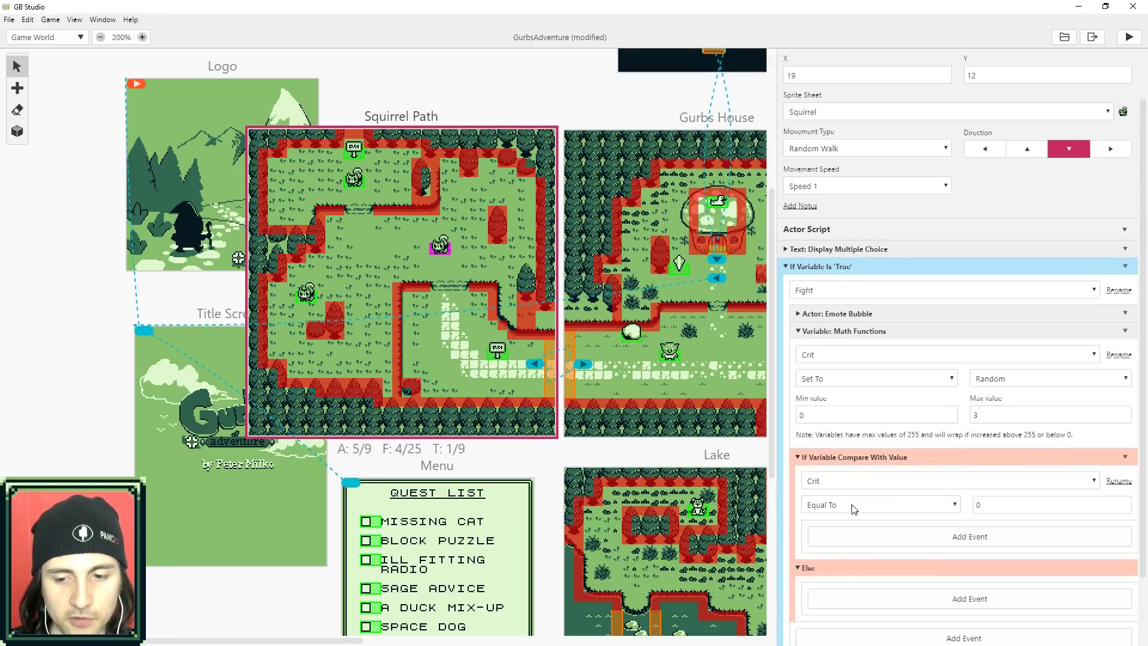
{"action": "scroll", "coordinate": [997, 504], "scroll_direction": "down", "scroll_amount": 1}
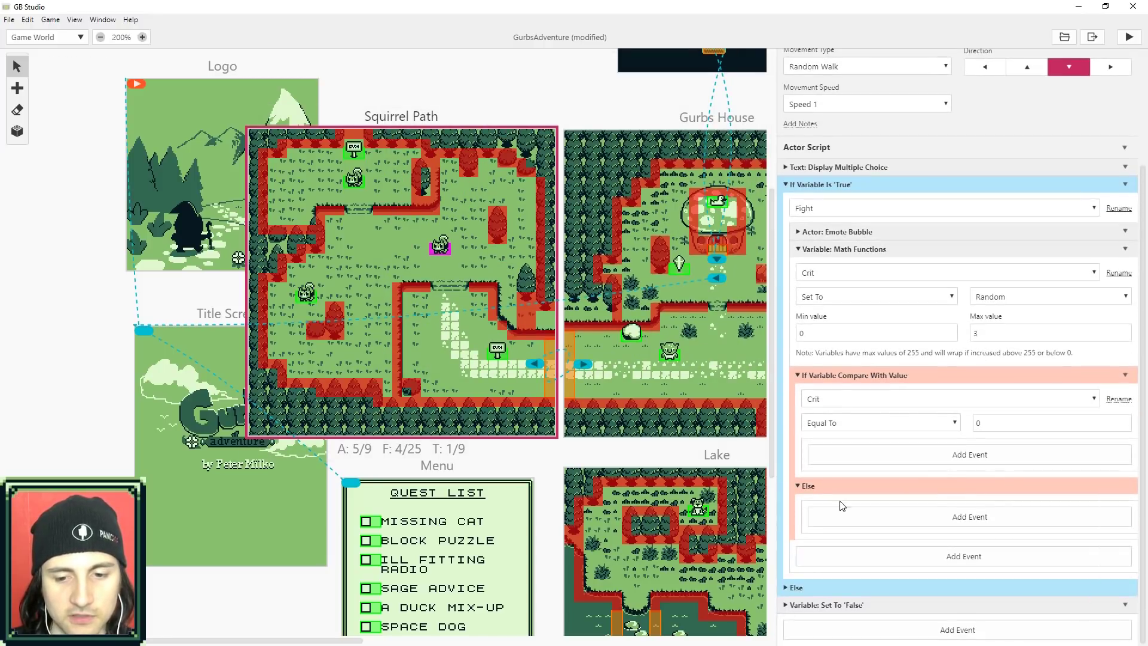
{"action": "left_click", "coordinate": [800, 486]}
Add a second If Variable Compare With Value event below the first one, checking for Crit equal to 1
{"action": "left_click", "coordinate": [954, 557]}
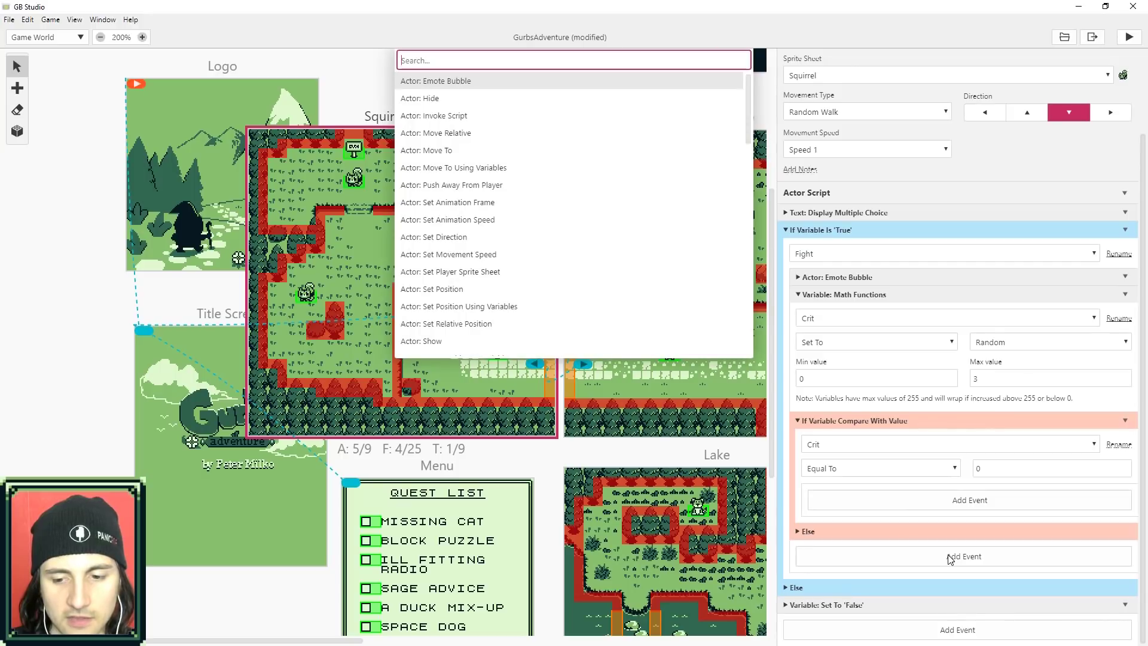
{"action": "type", "text": "if"}
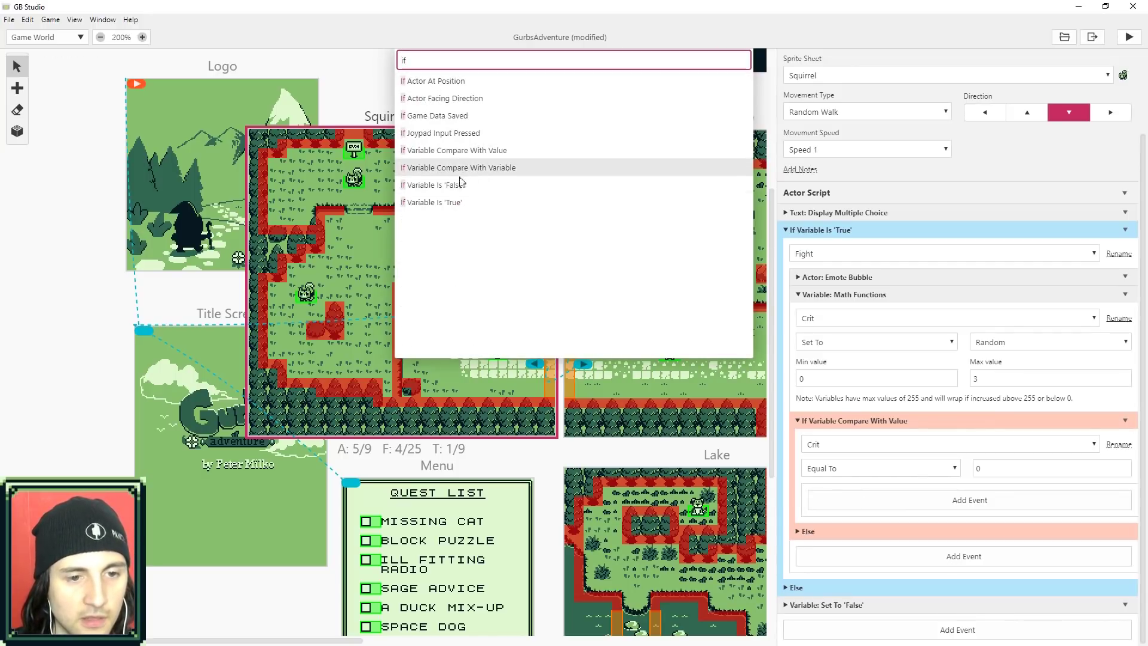
{"action": "left_click", "coordinate": [455, 157]}
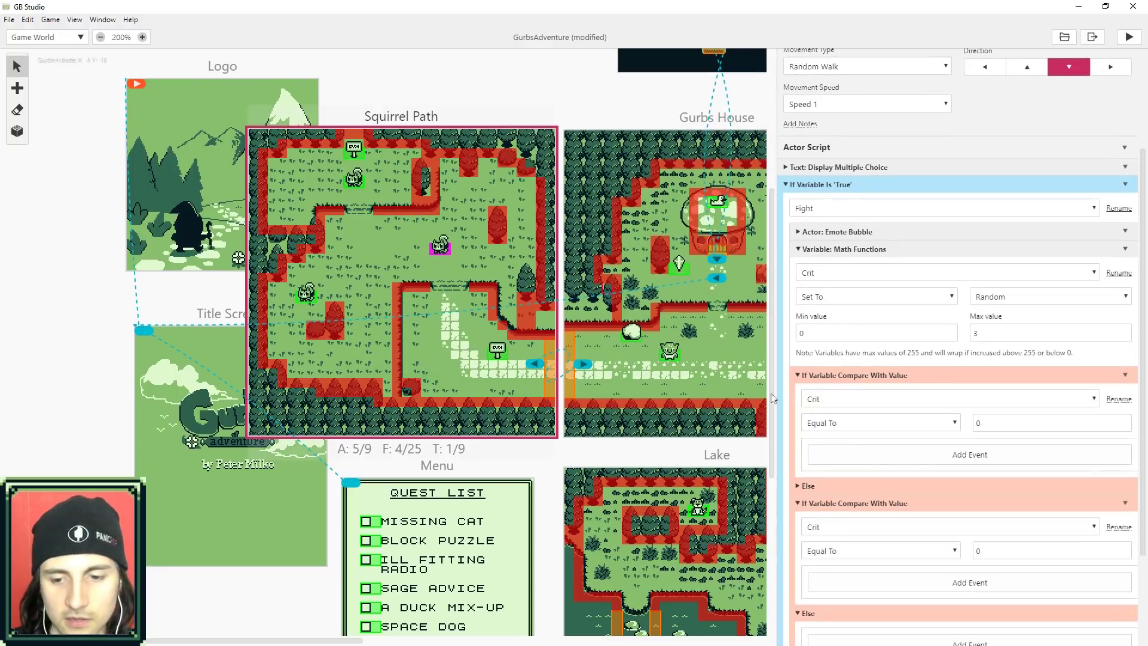
{"action": "scroll", "coordinate": [992, 439], "scroll_direction": "down", "scroll_amount": 3}
{"action": "left_click", "coordinate": [991, 433]}
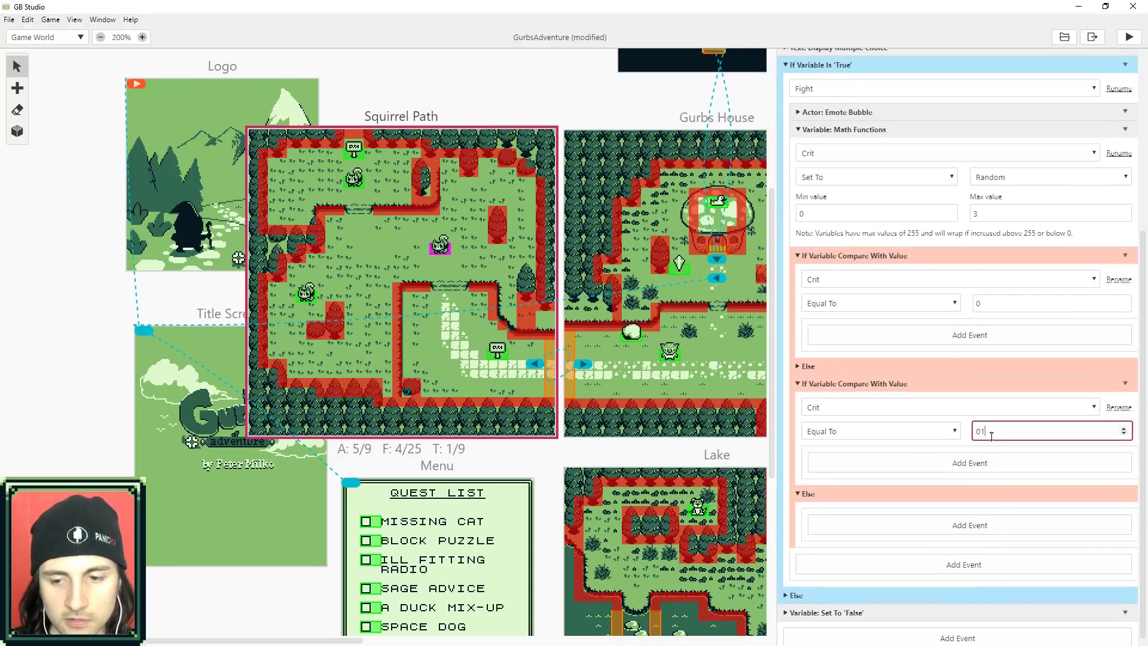
{"action": "type", "text": "1"}
Add a third If Variable Compare With Value event to the Fight branch, checking for Crit equal to 3
{"action": "left_click", "coordinate": [930, 564]}
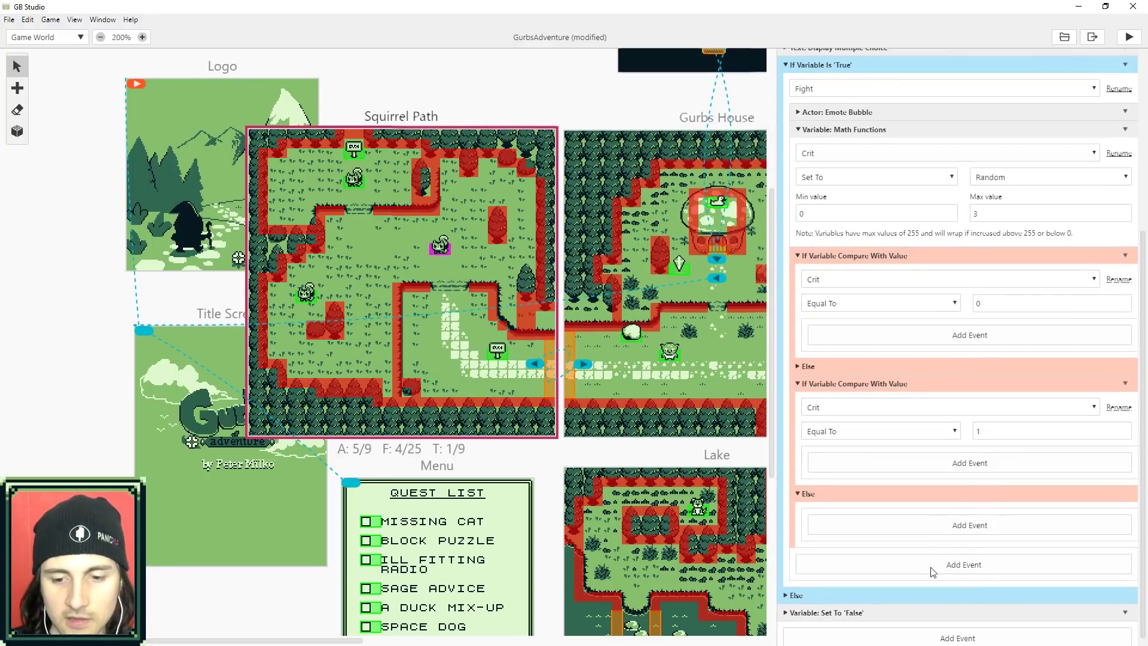
{"action": "type", "text": "if"}
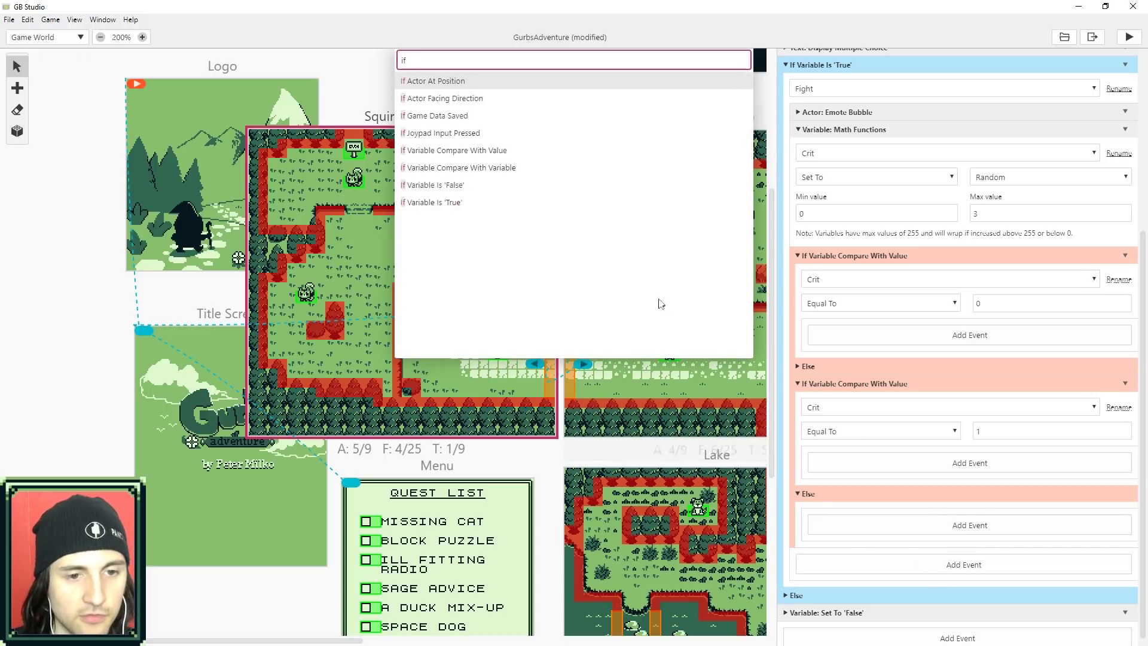
{"action": "left_click", "coordinate": [468, 157]}
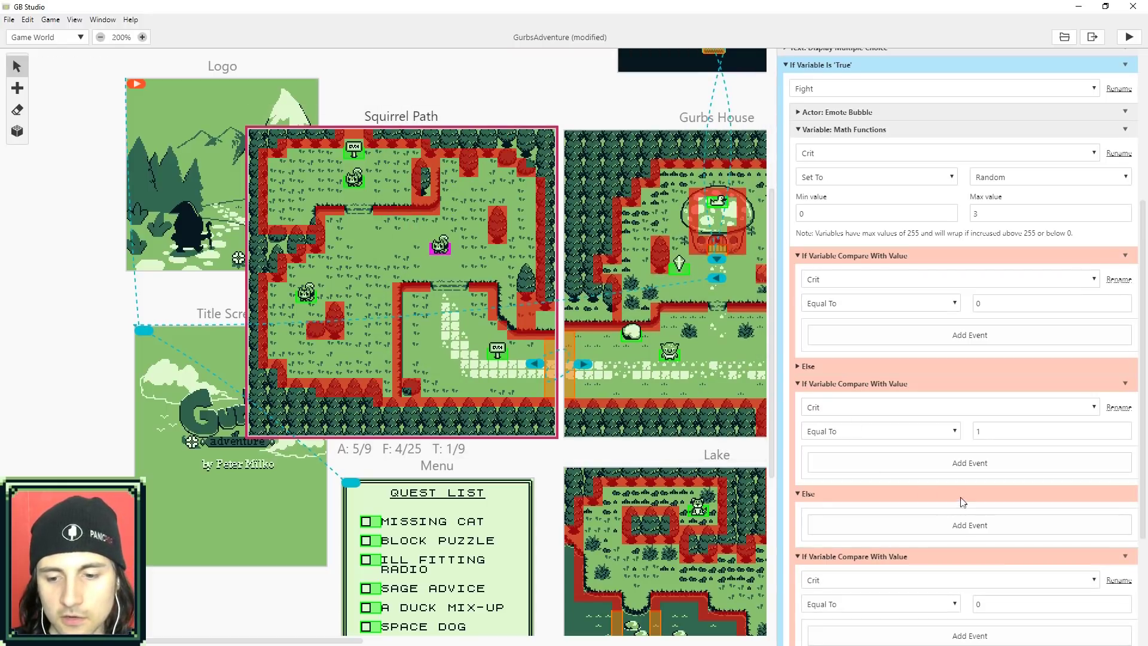
{"action": "scroll", "coordinate": [963, 503], "scroll_direction": "down", "scroll_amount": 1}
{"action": "left_click", "coordinate": [997, 544]}
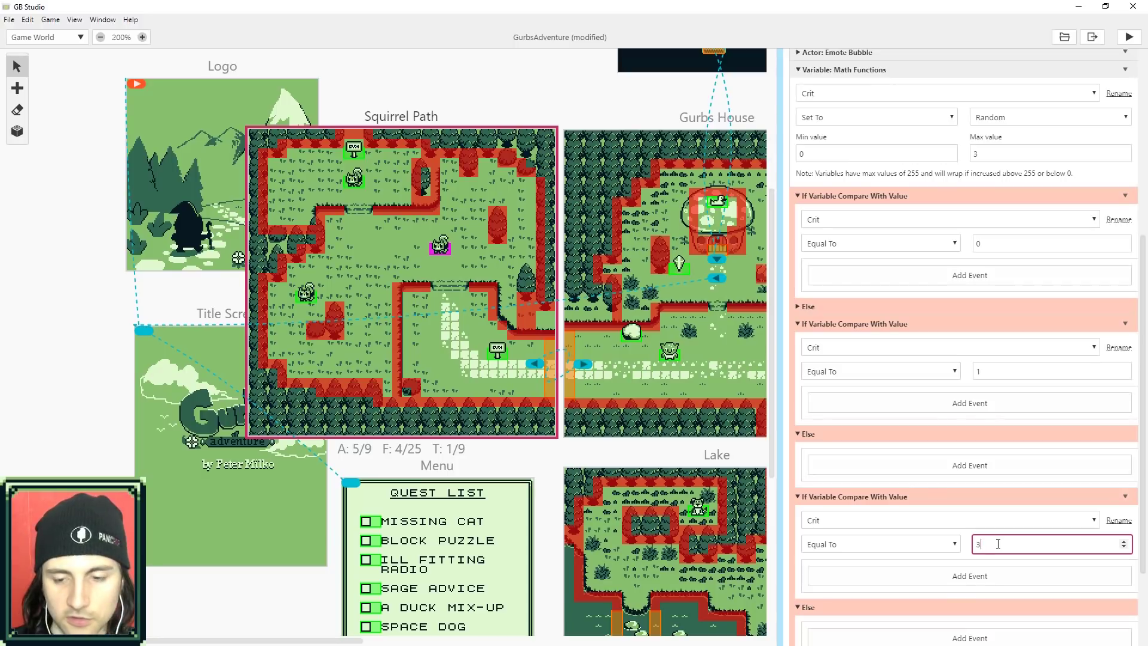
{"action": "type", "text": "3"}
{"action": "scroll", "coordinate": [957, 491], "scroll_direction": "down", "scroll_amount": 2}
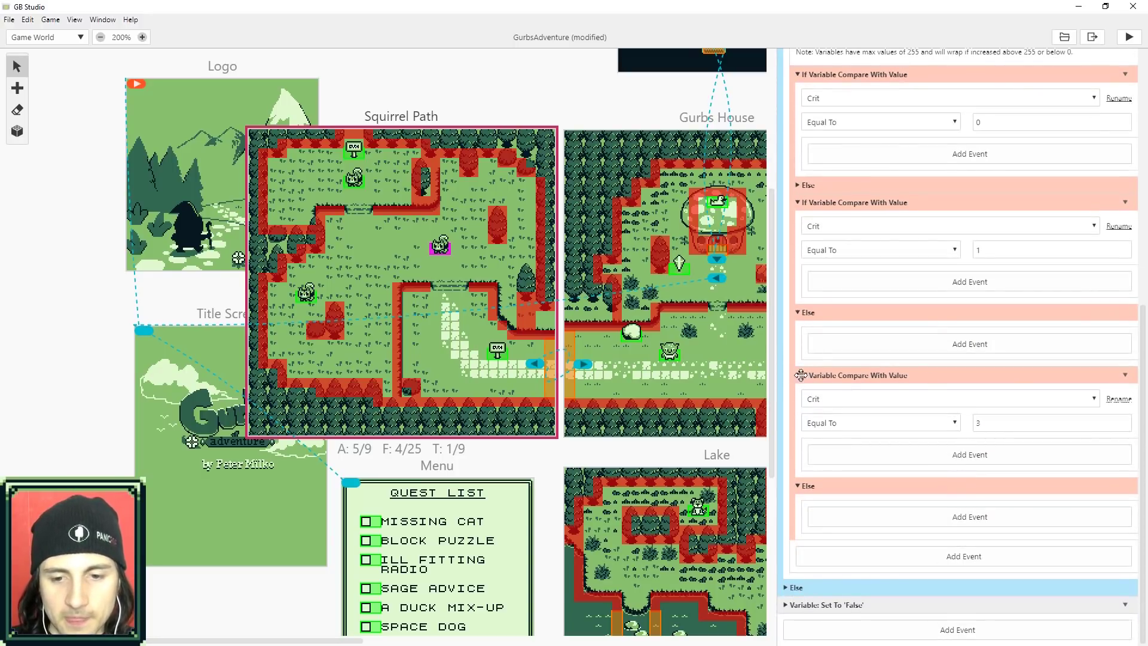
Collapse all three If Variable Compare With Value events and their open Else branches
{"action": "left_click", "coordinate": [798, 203]}
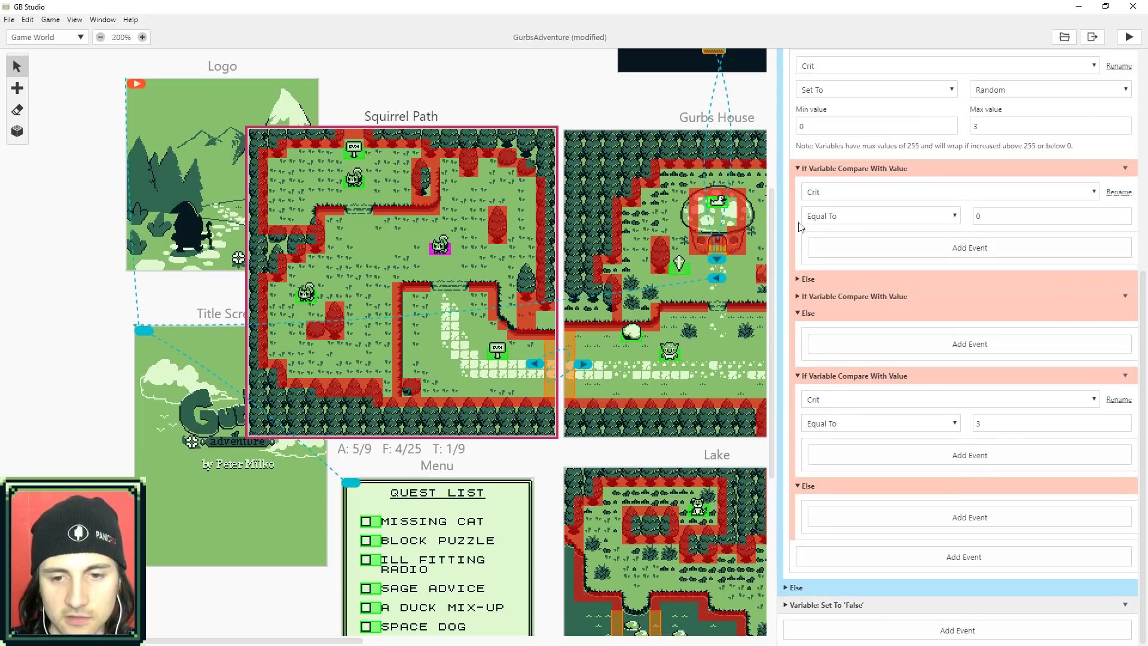
{"action": "left_click", "coordinate": [797, 169]}
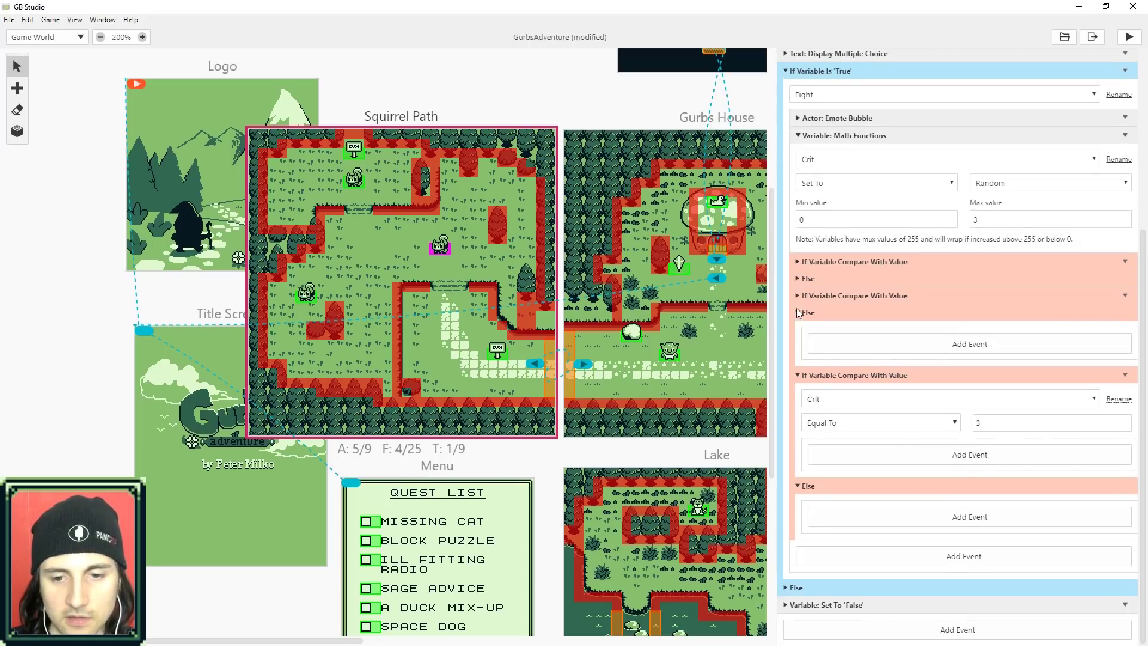
{"action": "left_click", "coordinate": [798, 296]}
{"action": "left_click", "coordinate": [798, 202]}
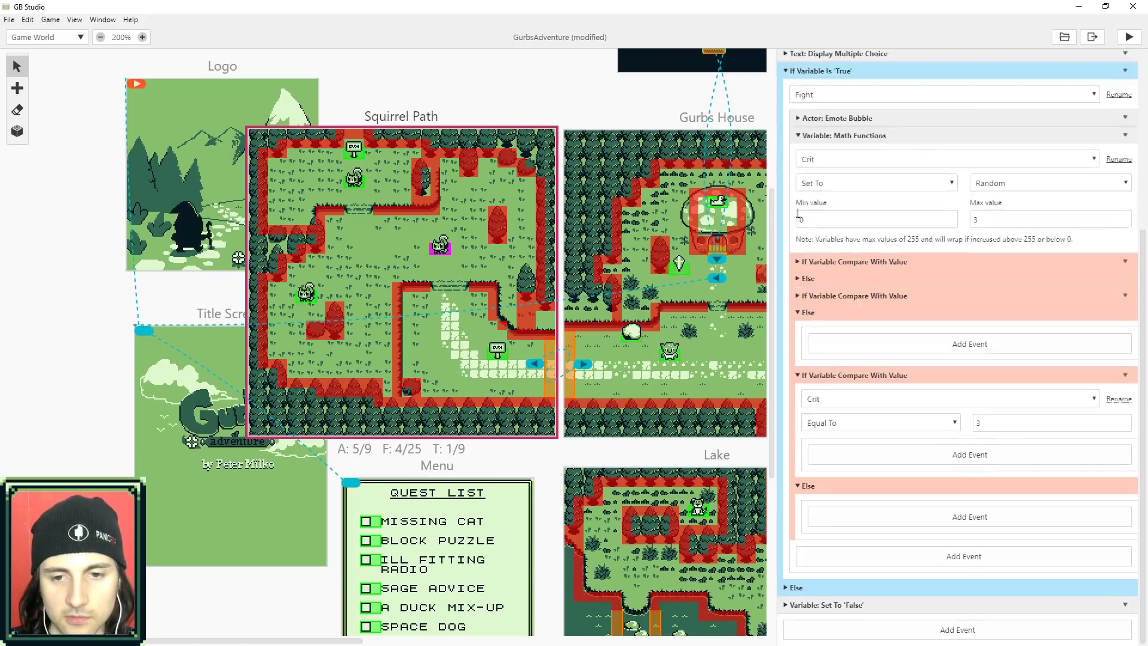
{"action": "left_click", "coordinate": [800, 374]}
{"action": "left_click", "coordinate": [800, 407]}
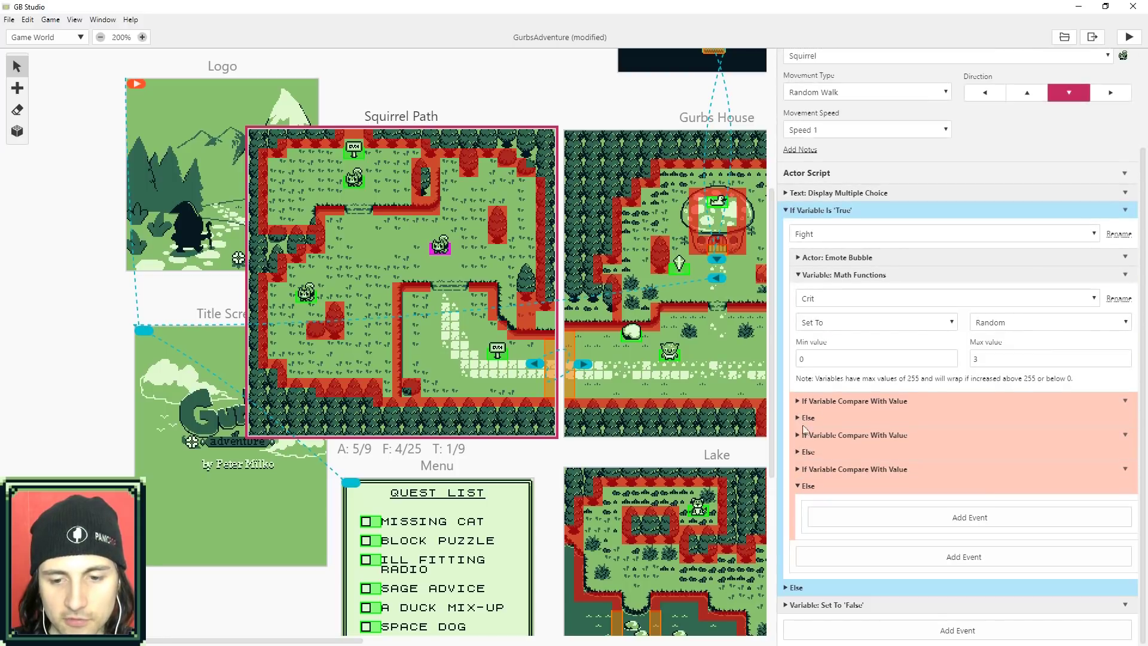
{"action": "left_click", "coordinate": [800, 486]}
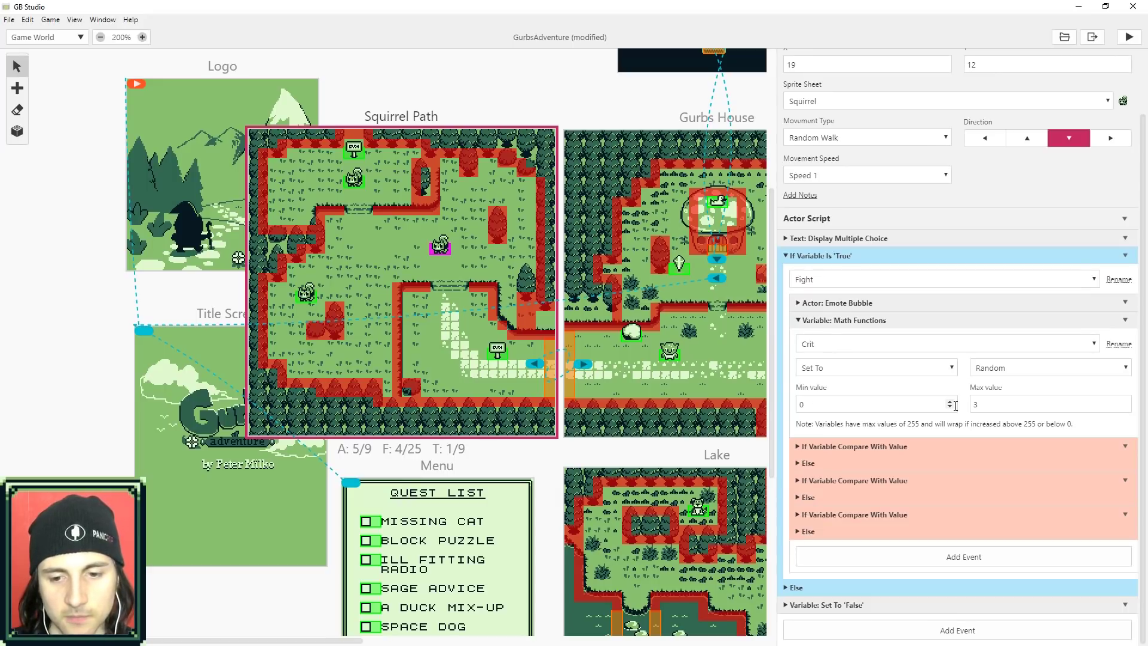
Set the minimum of Crit's random value to 1 and make the first comparison check for Crit equal to 1
{"action": "left_click", "coordinate": [855, 408]}
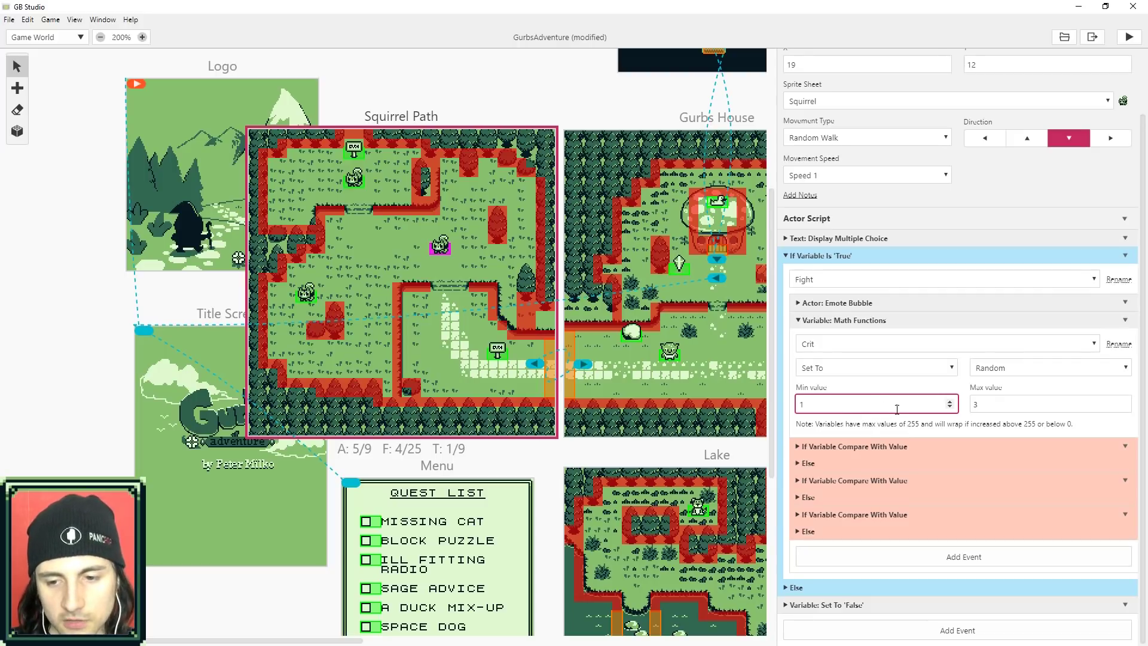
{"action": "left_click", "coordinate": [795, 445]}
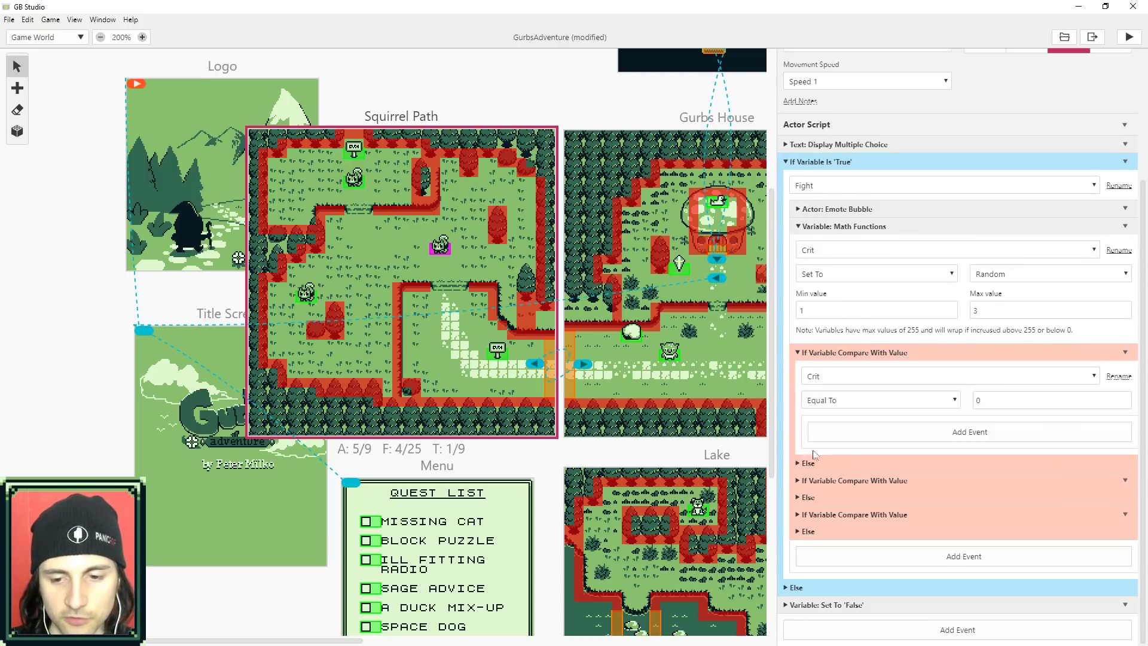
{"action": "left_click", "coordinate": [995, 402]}
{"action": "key", "text": "BackSpace"}
{"action": "type", "text": "1"}
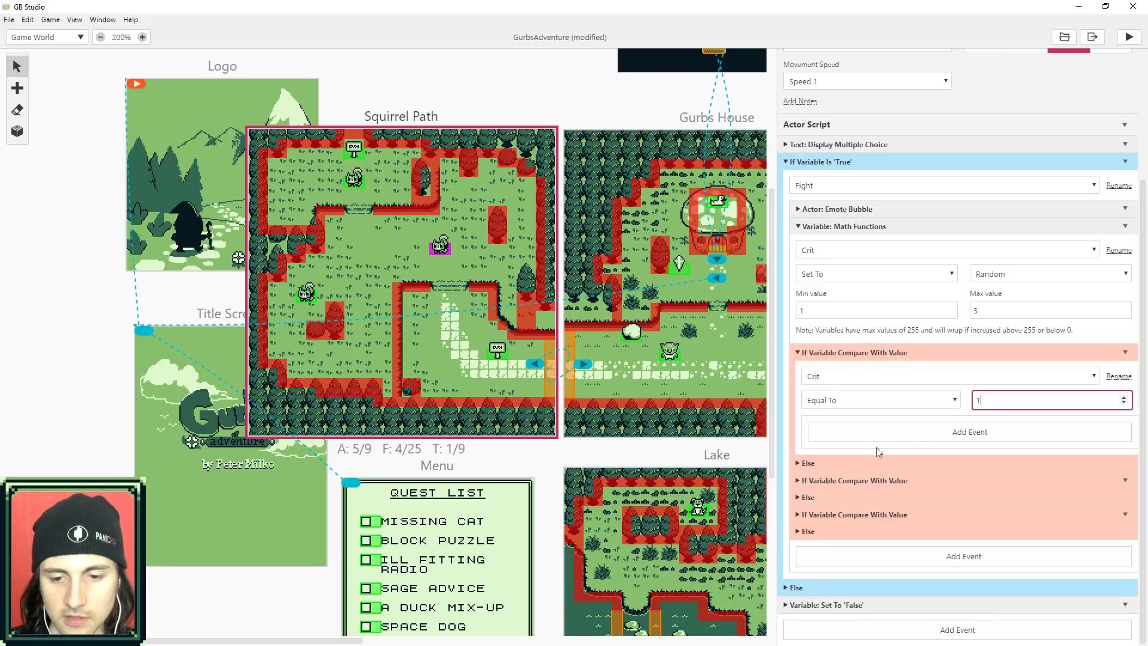
Expand the second and third comparisons and set their Crit values to 2 and 3 respectively
{"action": "left_click", "coordinate": [799, 480]}
{"action": "left_click", "coordinate": [994, 437]}
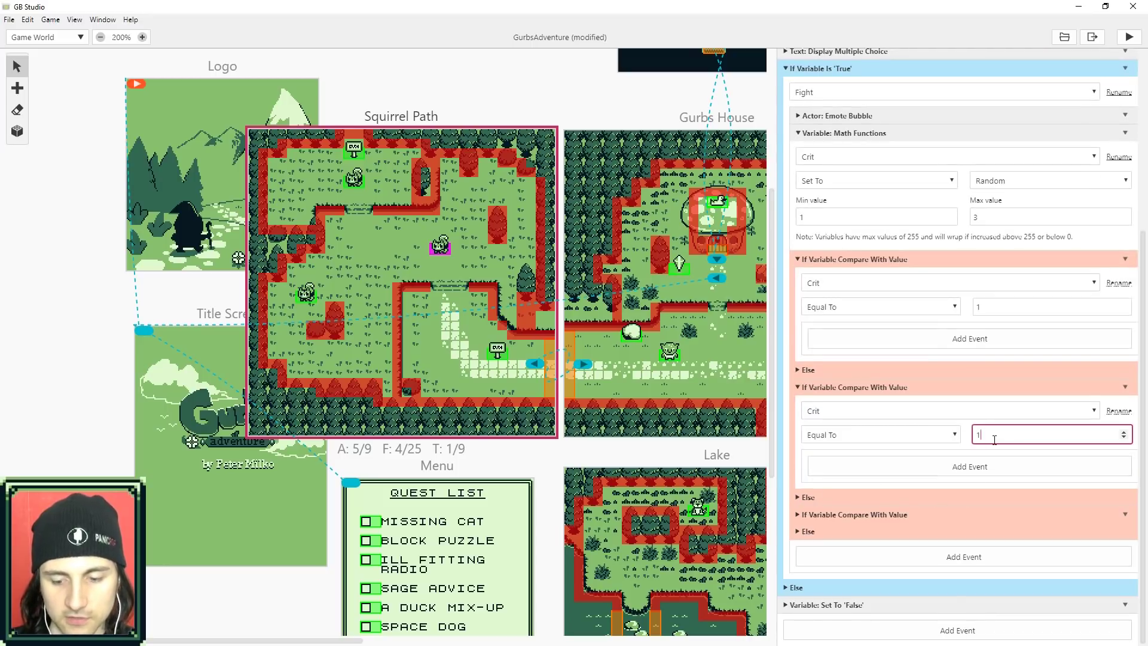
{"action": "type", "text": "2"}
{"action": "left_click", "coordinate": [798, 515]}
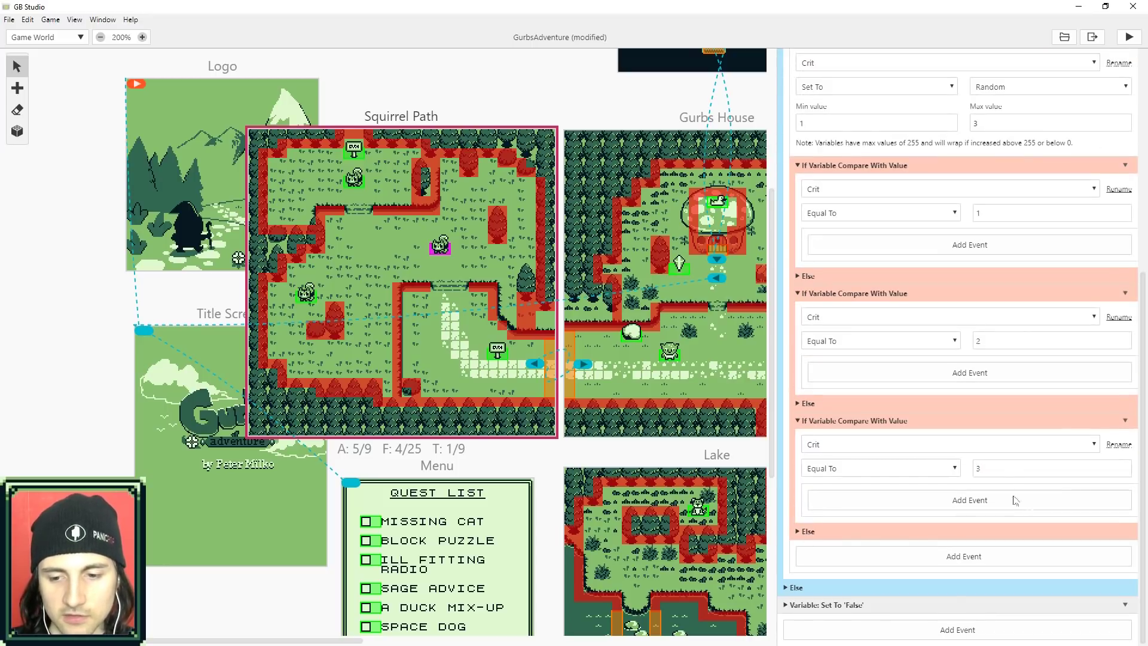
{"action": "left_click", "coordinate": [992, 473]}
{"action": "key", "text": "BackSpace"}
{"action": "type", "text": "3"}
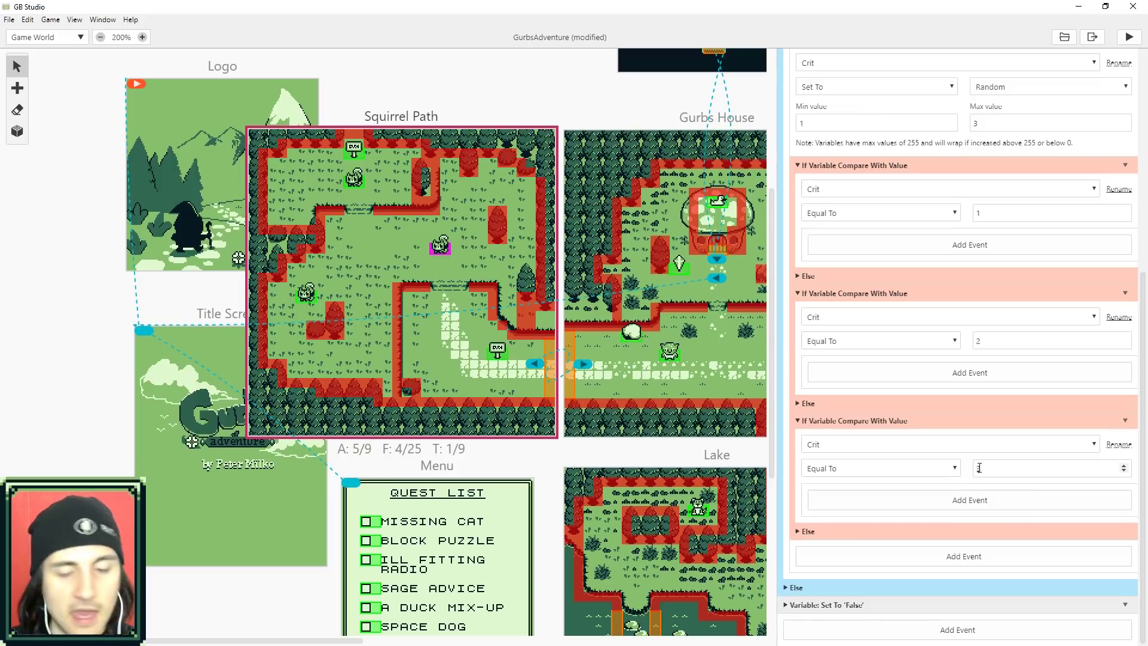
Delete the third and second If Variable Compare With Value events, leaving only the first Crit comparison
{"action": "scroll", "coordinate": [896, 402], "scroll_direction": "up", "scroll_amount": 1}
{"action": "scroll", "coordinate": [908, 355], "scroll_direction": "up", "scroll_amount": 1}
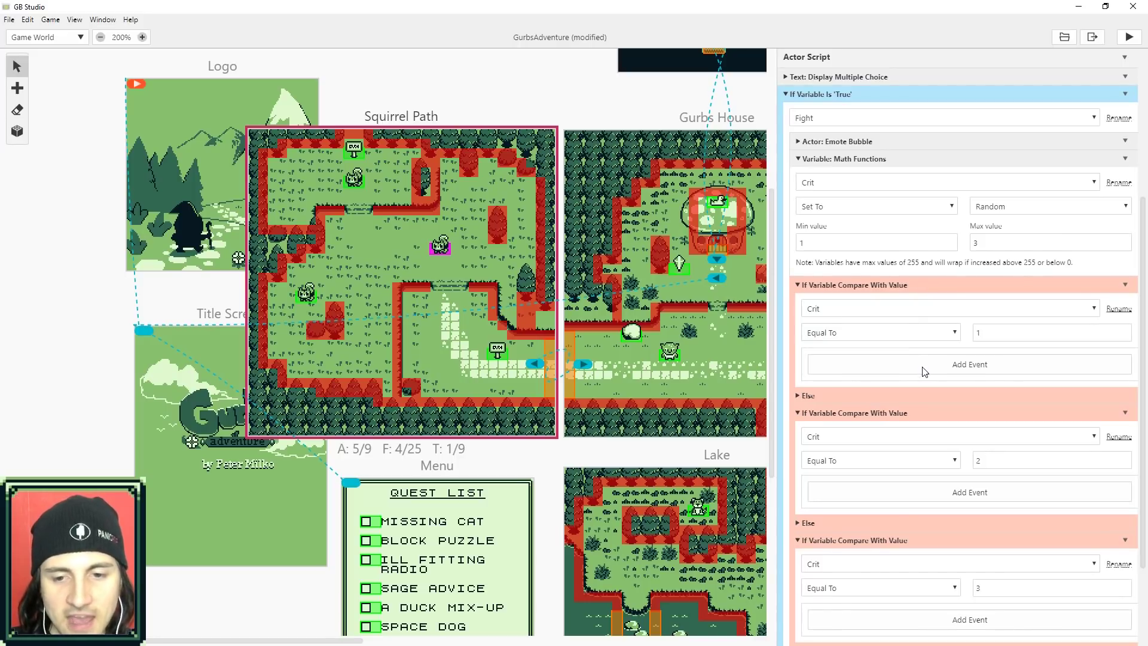
{"action": "scroll", "coordinate": [911, 357], "scroll_direction": "down", "scroll_amount": 1}
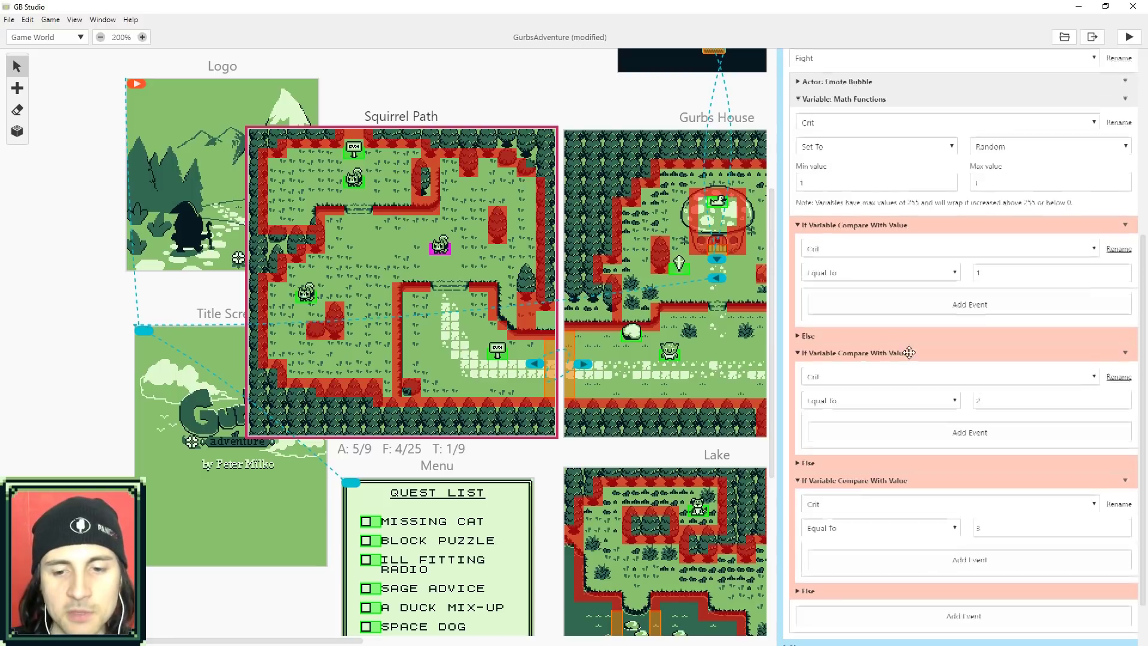
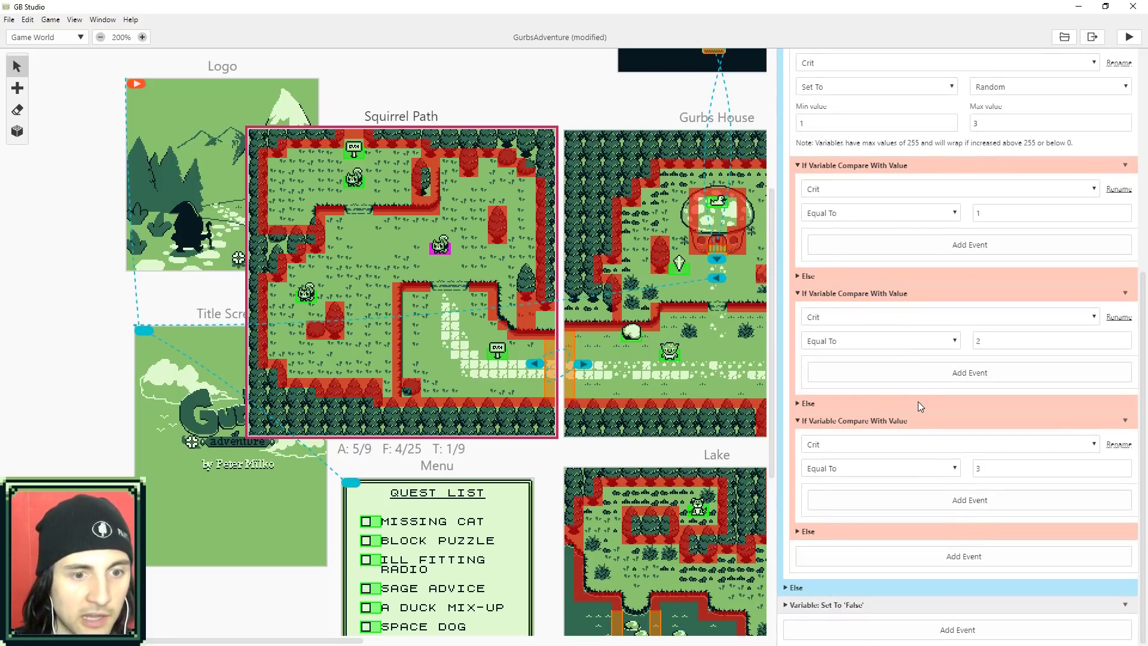
{"action": "scroll", "coordinate": [924, 404], "scroll_direction": "up", "scroll_amount": 3}
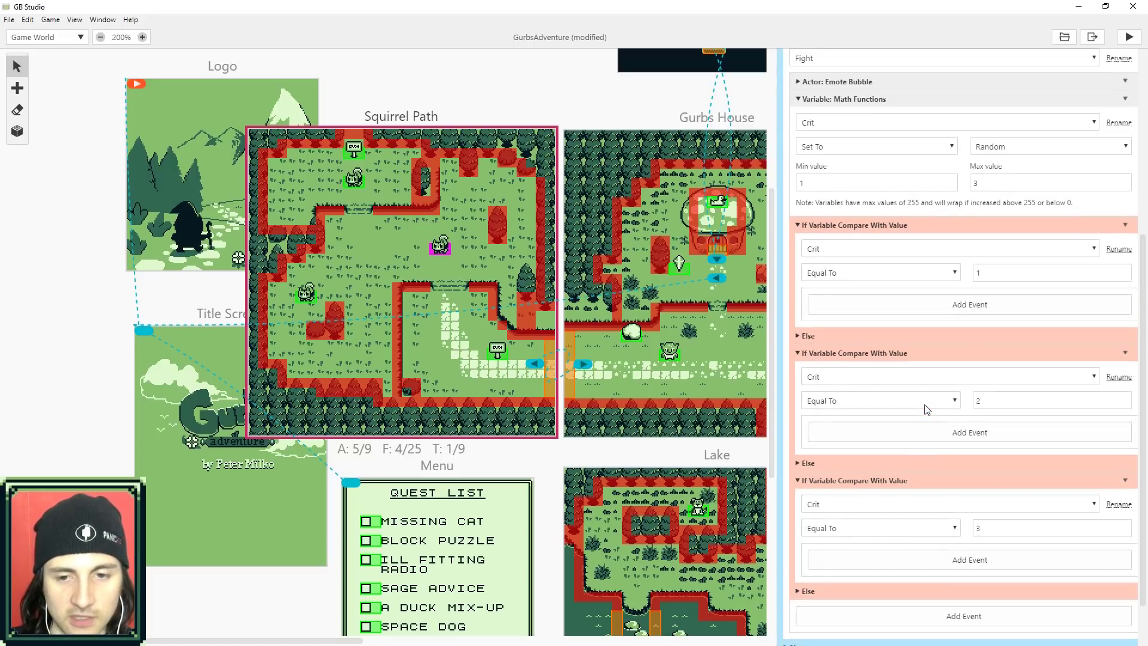
{"action": "scroll", "coordinate": [949, 400], "scroll_direction": "down", "scroll_amount": 3}
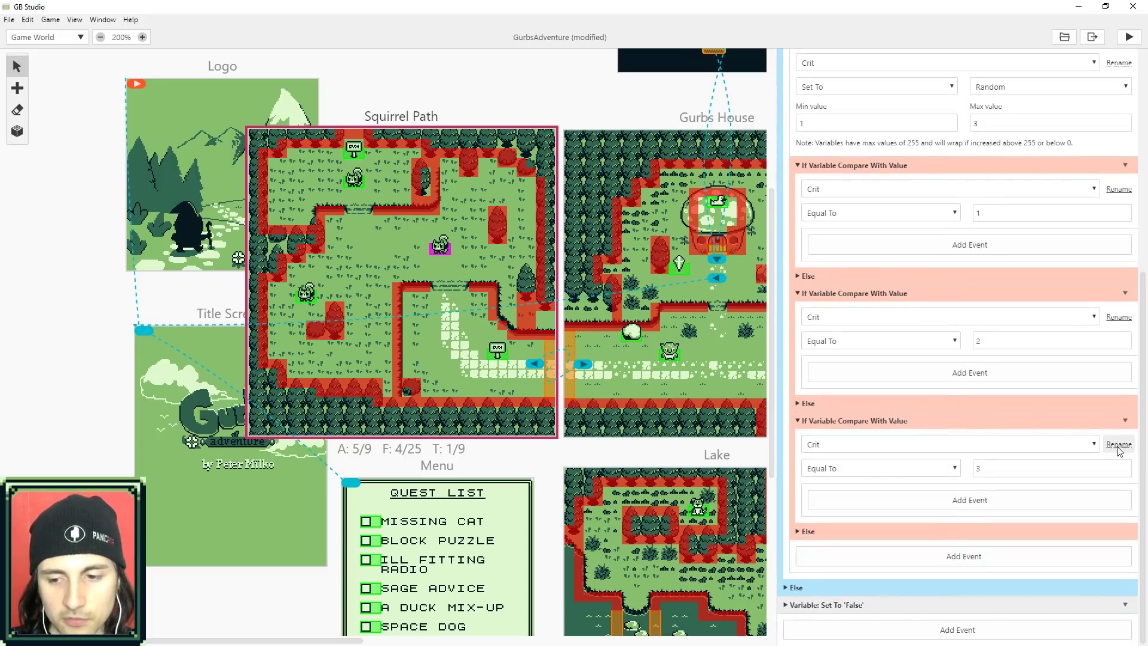
{"action": "left_click", "coordinate": [1126, 420]}
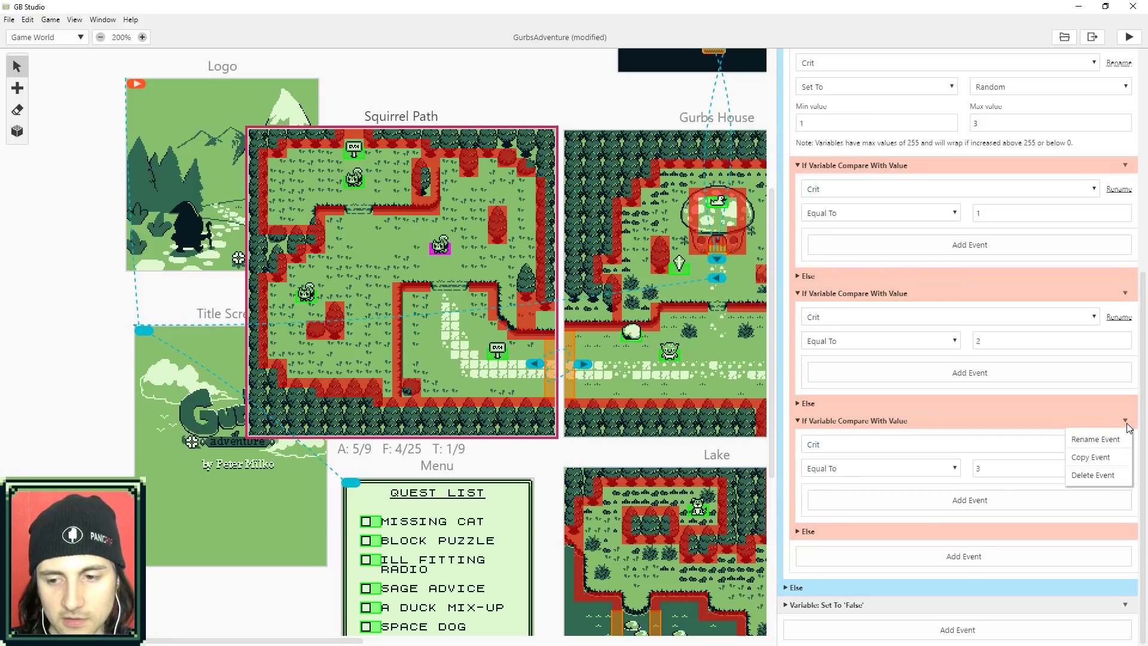
{"action": "left_click", "coordinate": [1089, 475]}
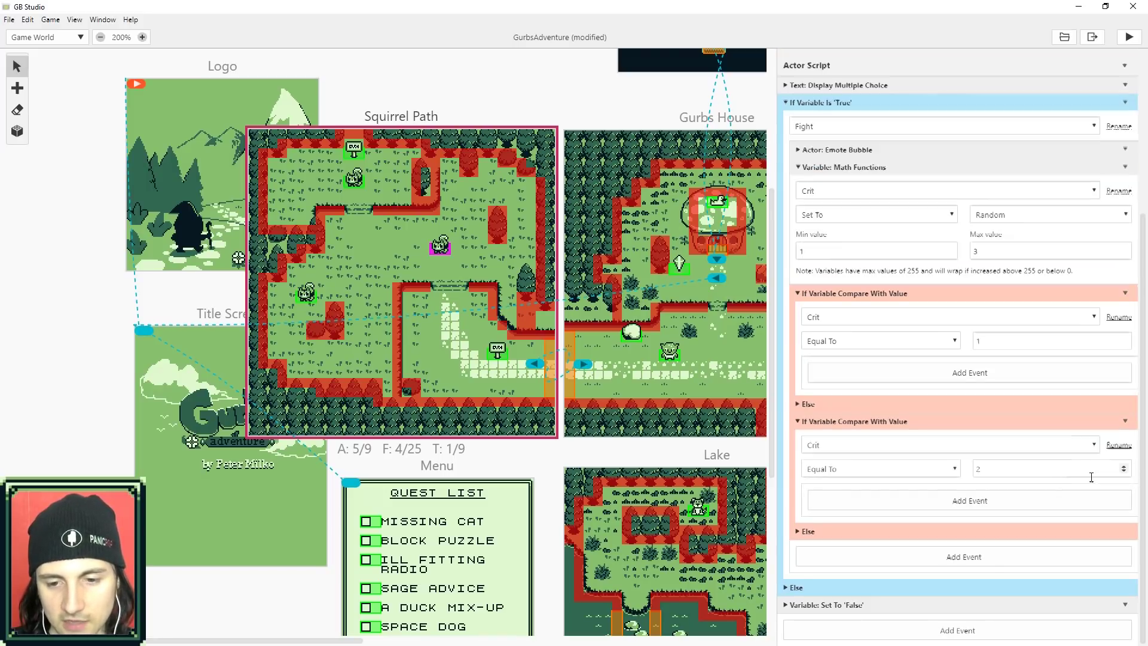
{"action": "left_click", "coordinate": [1125, 422]}
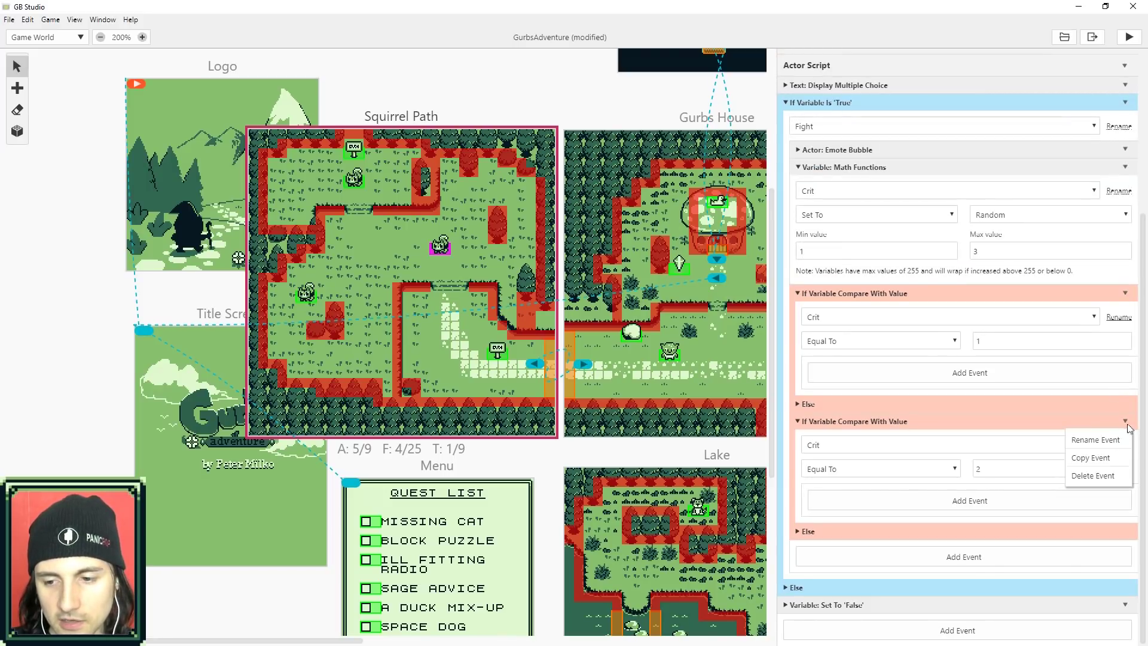
{"action": "left_click", "coordinate": [1089, 473]}
Set the remaining comparison to Crit equal to 3 and add a Display Dialogue event inside it reading "You crit!"
{"action": "left_click", "coordinate": [986, 469]}
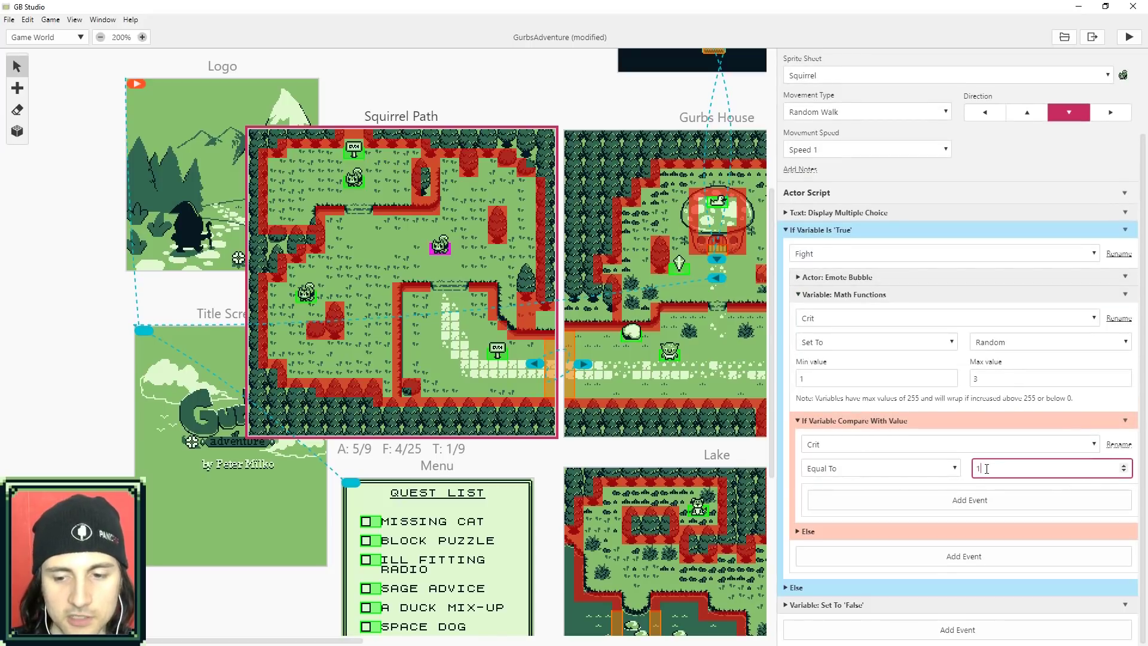
{"action": "left_click", "coordinate": [900, 502]}
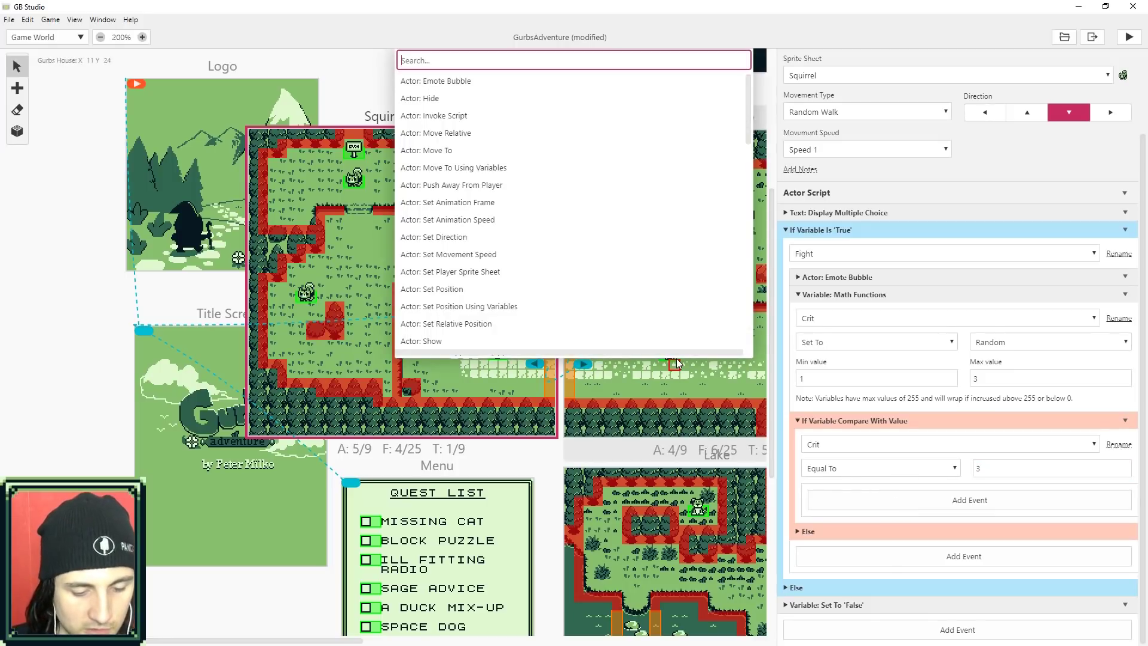
{"action": "type", "text": "tex"}
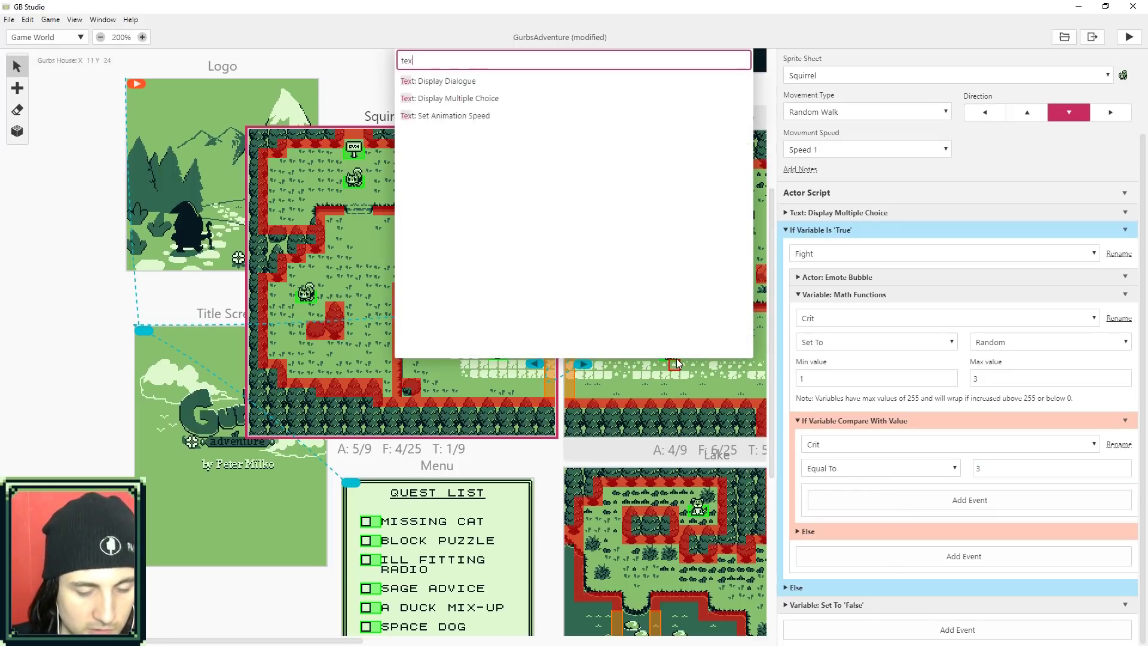
{"action": "left_click", "coordinate": [463, 83]}
{"action": "left_click", "coordinate": [891, 465]}
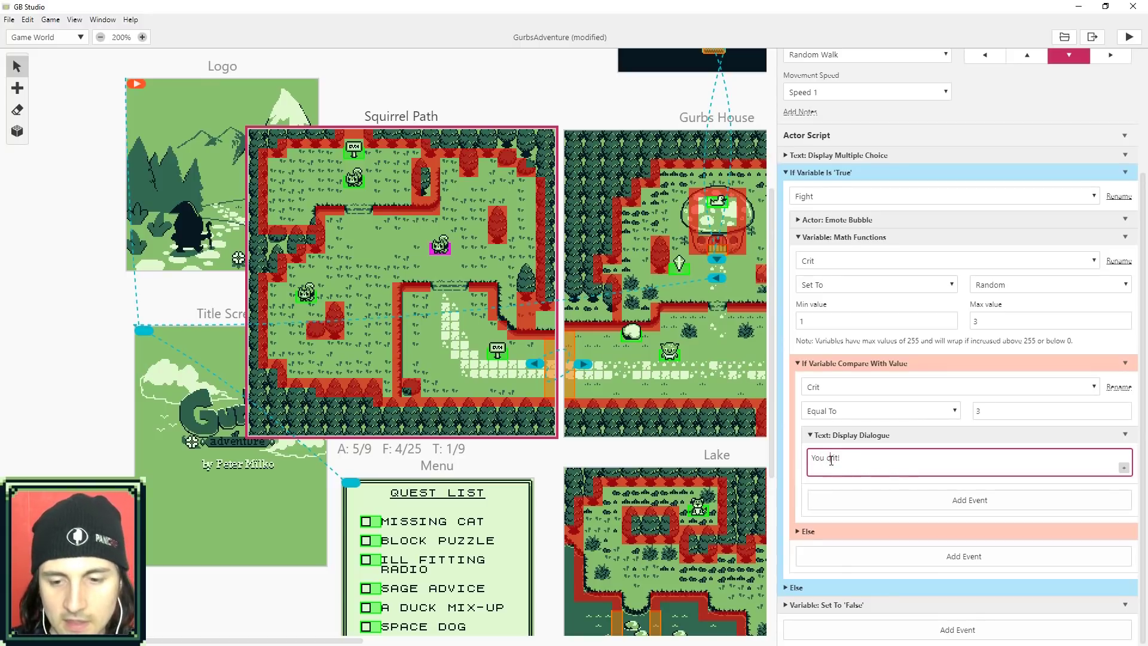
Add a Display Dialogue event reading "No crit." and move it into the Else branch of the Crit comparison
{"action": "left_click", "coordinate": [931, 556]}
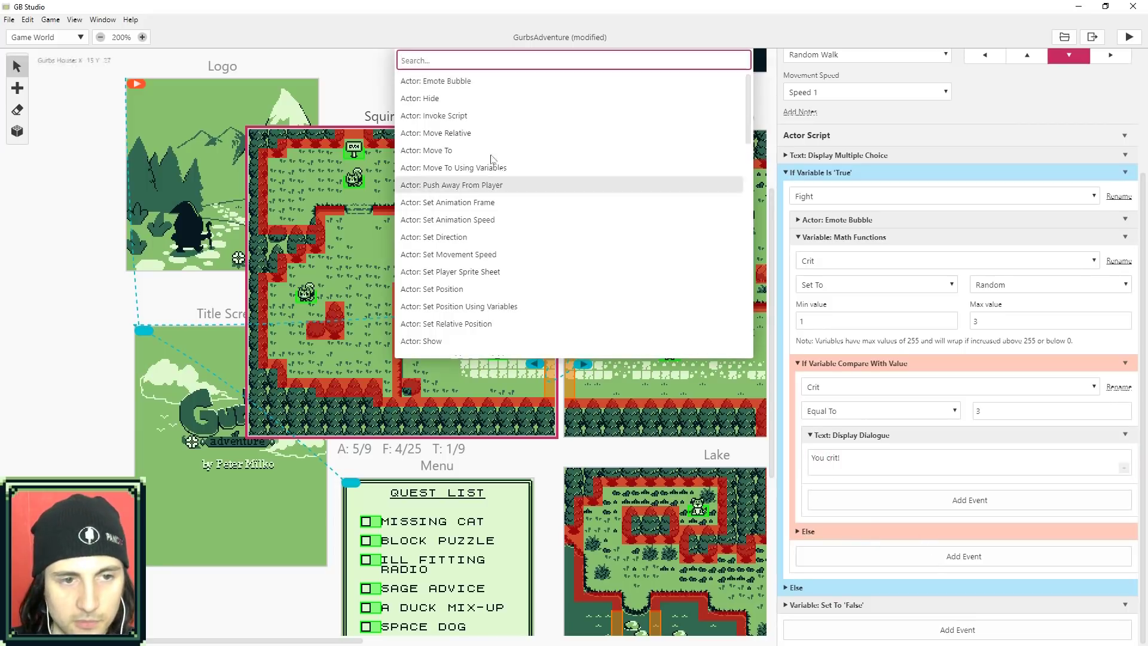
{"action": "type", "text": "test"}
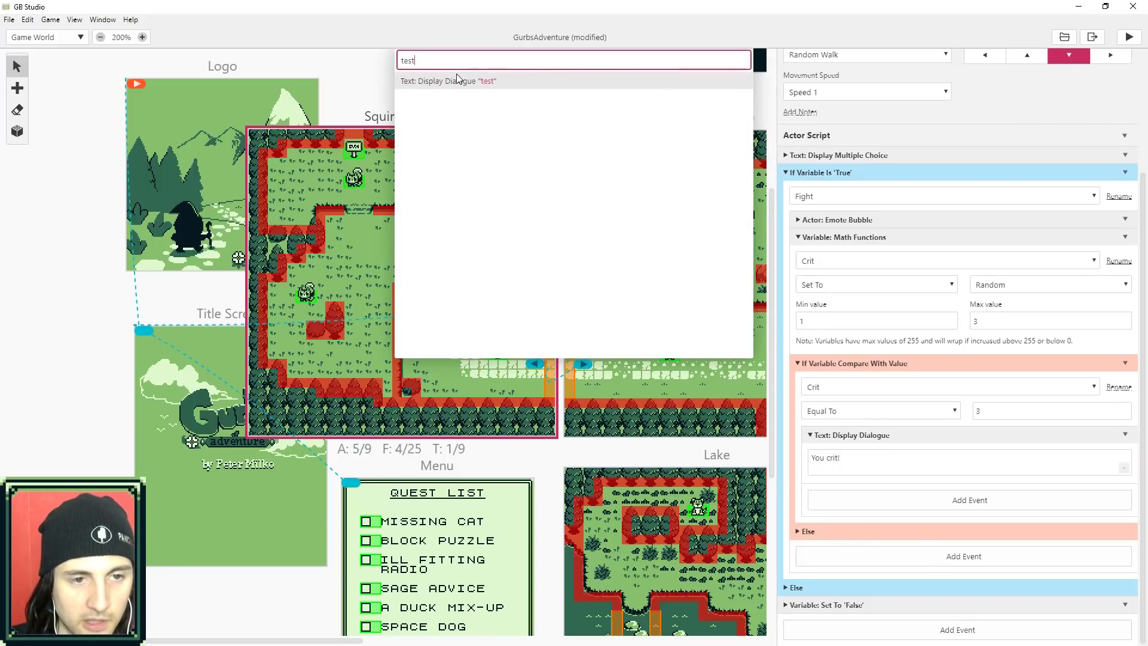
{"action": "left_click", "coordinate": [458, 81]}
{"action": "left_click", "coordinate": [849, 519]}
{"action": "key", "text": "ctrl+a"}
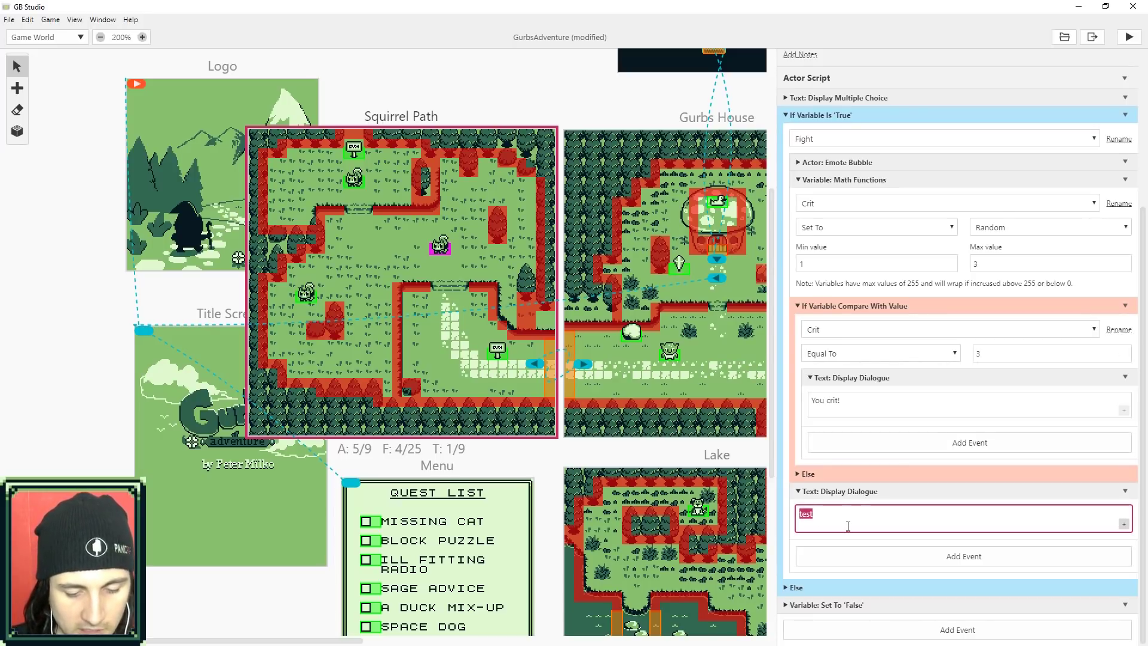
{"action": "type", "text": "No "}
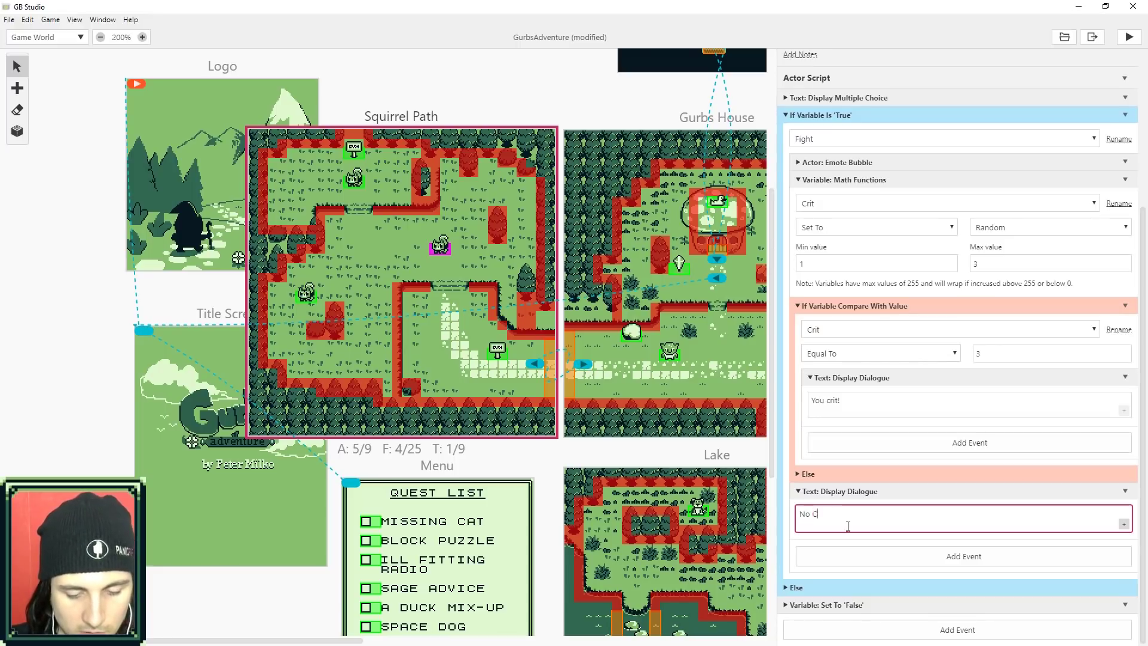
{"action": "type", "text": "crit."}
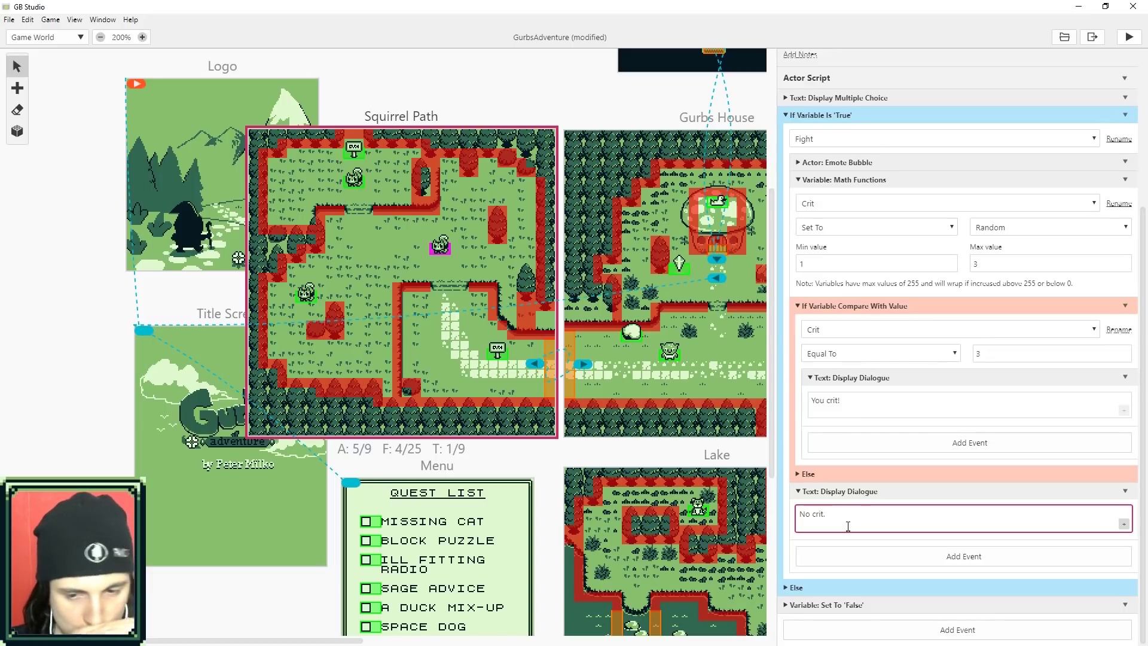
{"action": "left_click", "coordinate": [847, 473]}
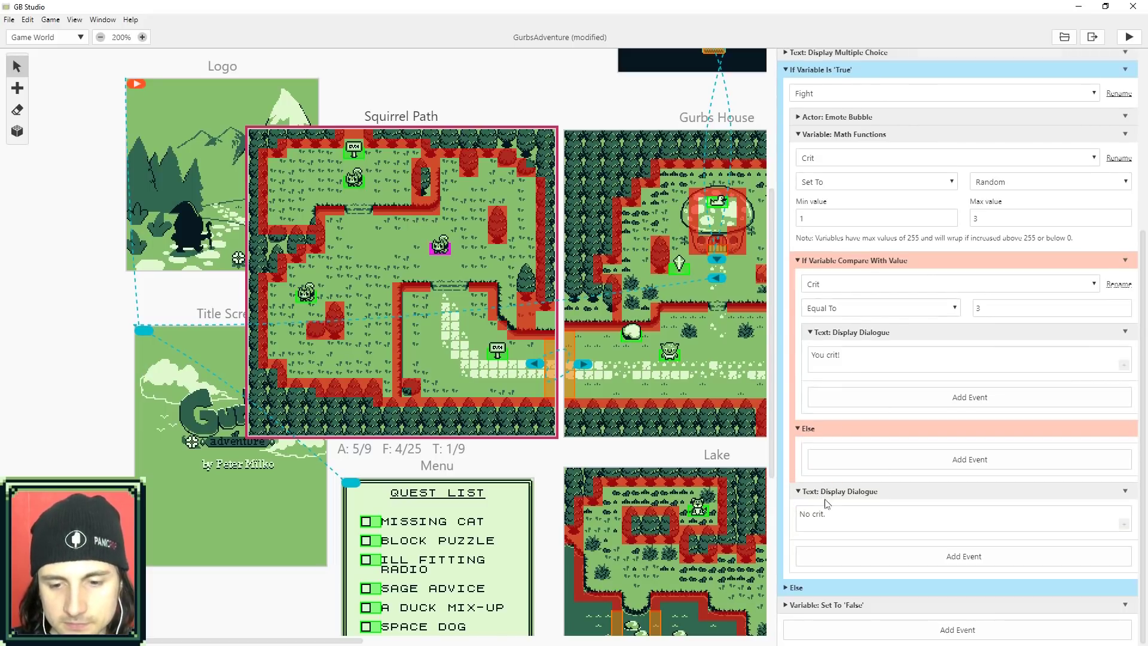
{"action": "mouse_move", "coordinate": [828, 503]}
{"action": "left_mouse_down"}
{"action": "mouse_move", "coordinate": [832, 469]}
{"action": "mouse_move", "coordinate": [833, 500]}
{"action": "left_mouse_up"}
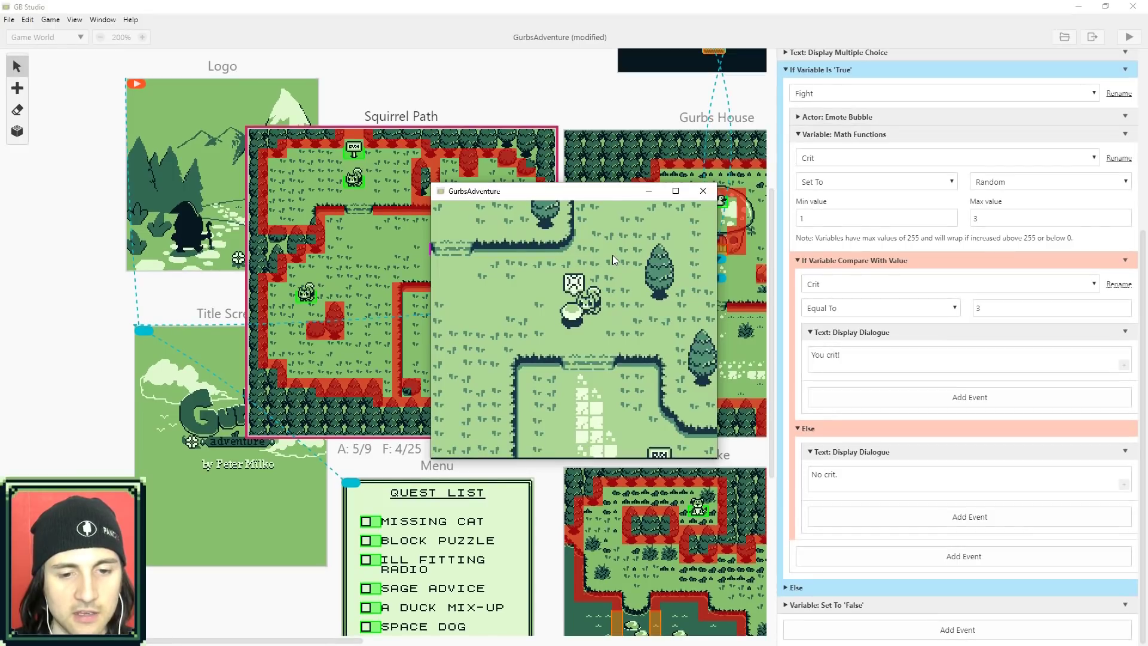
Playtest the squirrel fight by choosing Attack repeatedly to check the crit dialogue, and close the game window
{"action": "key", "text": "z"}
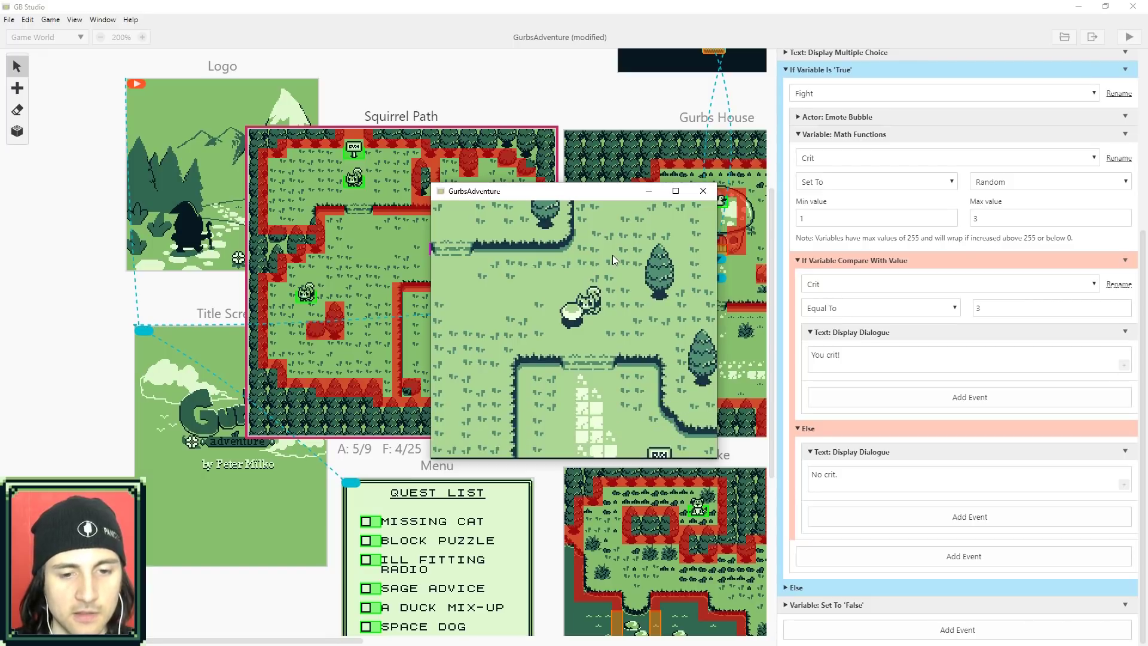
{"action": "key", "text": "z"}
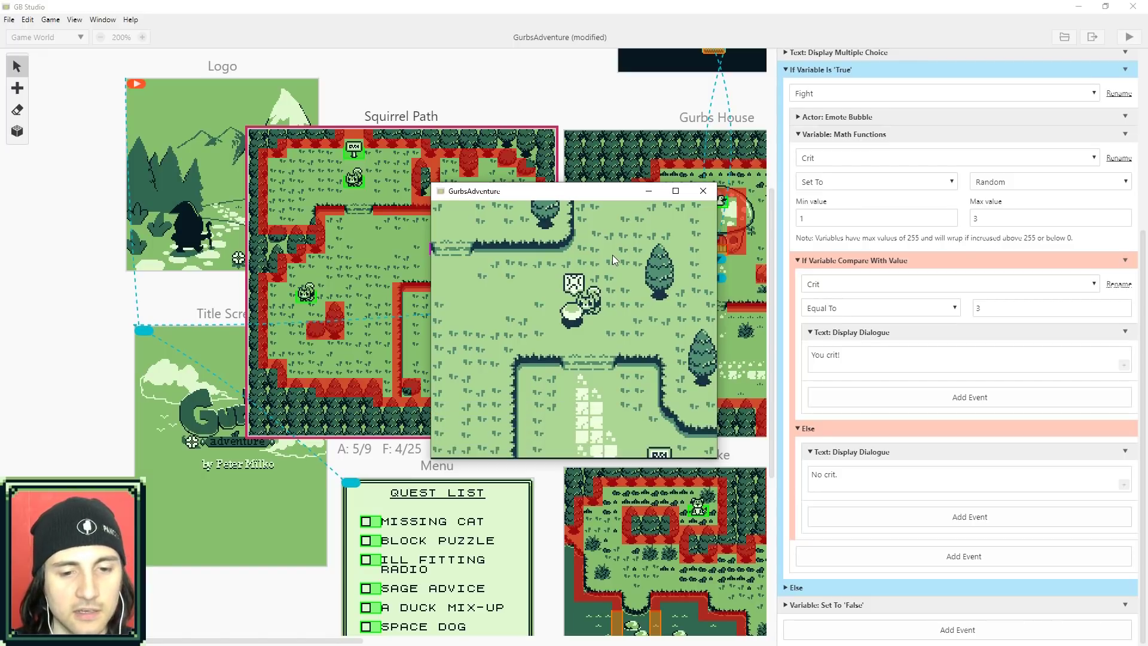
{"action": "key", "text": "z"}
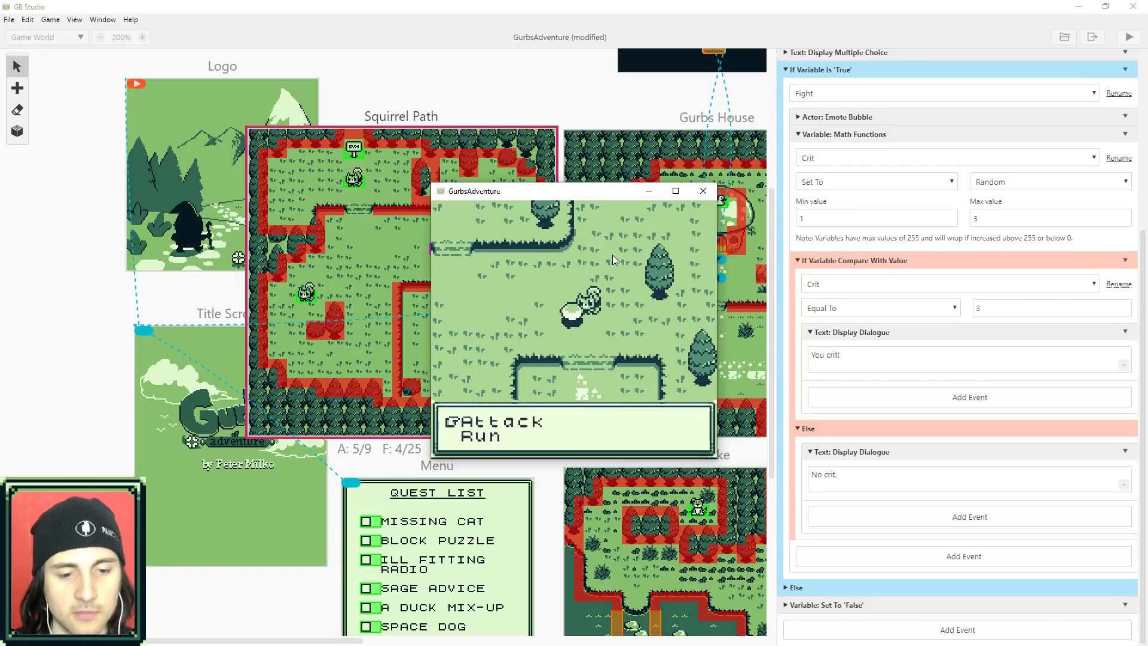
{"action": "key", "text": "z"}
{"action": "key", "text": "z"}
{"action": "key", "text": "Down"}
{"action": "key", "text": "Left"}
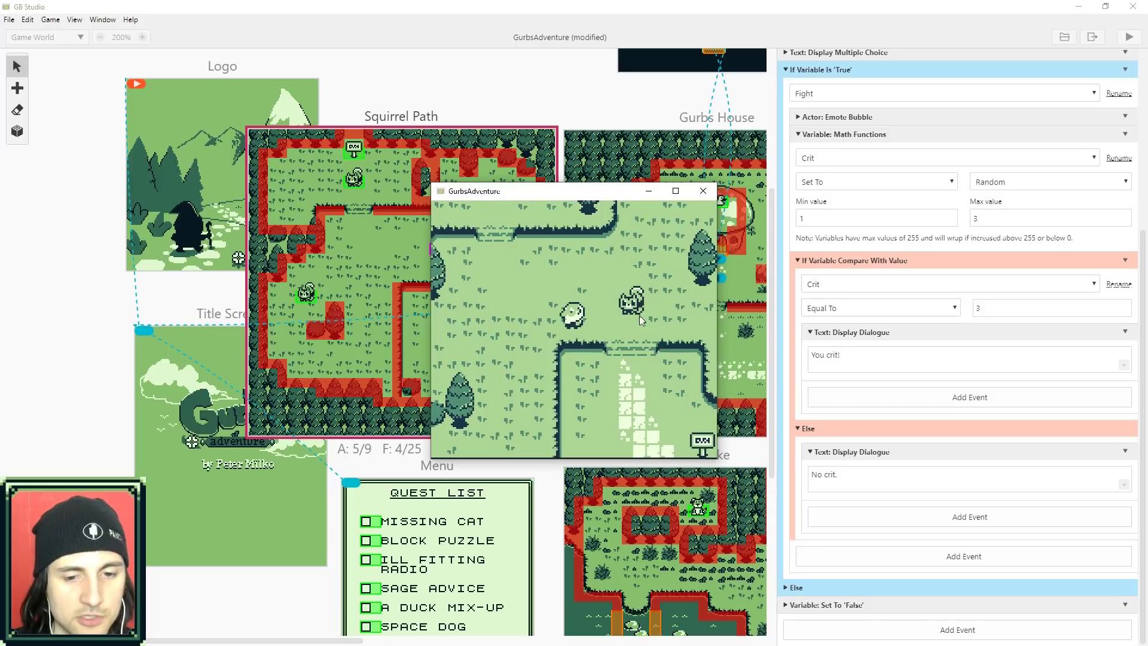
{"action": "left_click", "coordinate": [703, 191]}
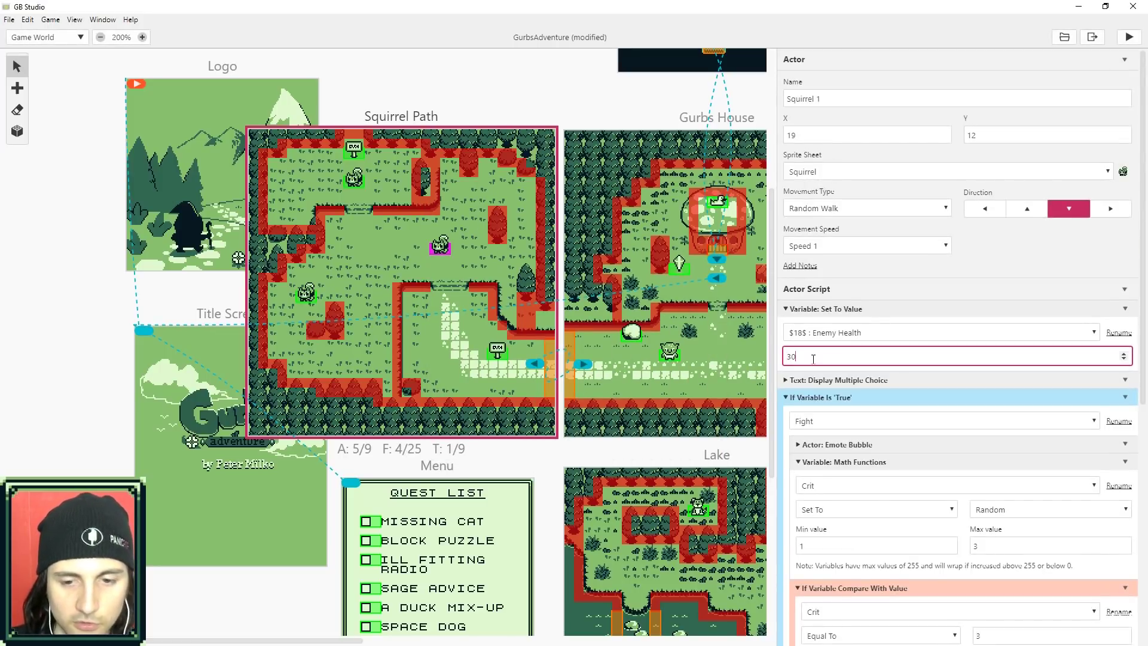
Add a Math Functions event after the "You crit! Deal 10" dialogue that subtracts the value 10 from Enemy Health
{"action": "left_click", "coordinate": [905, 326]}
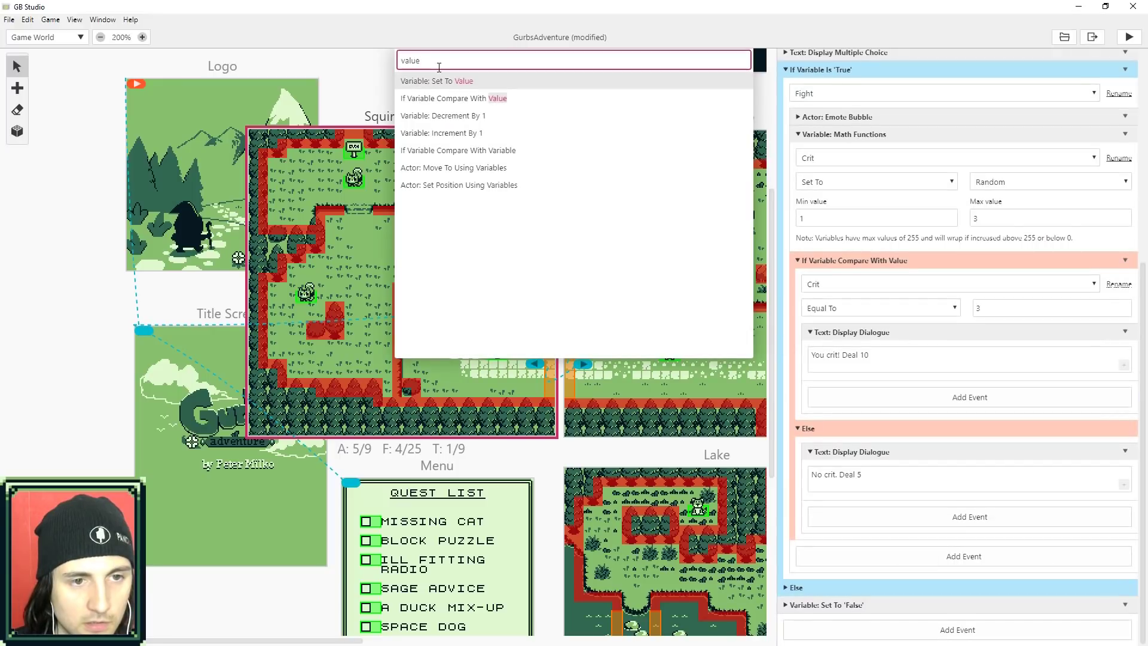
{"action": "type", "text": "math"}
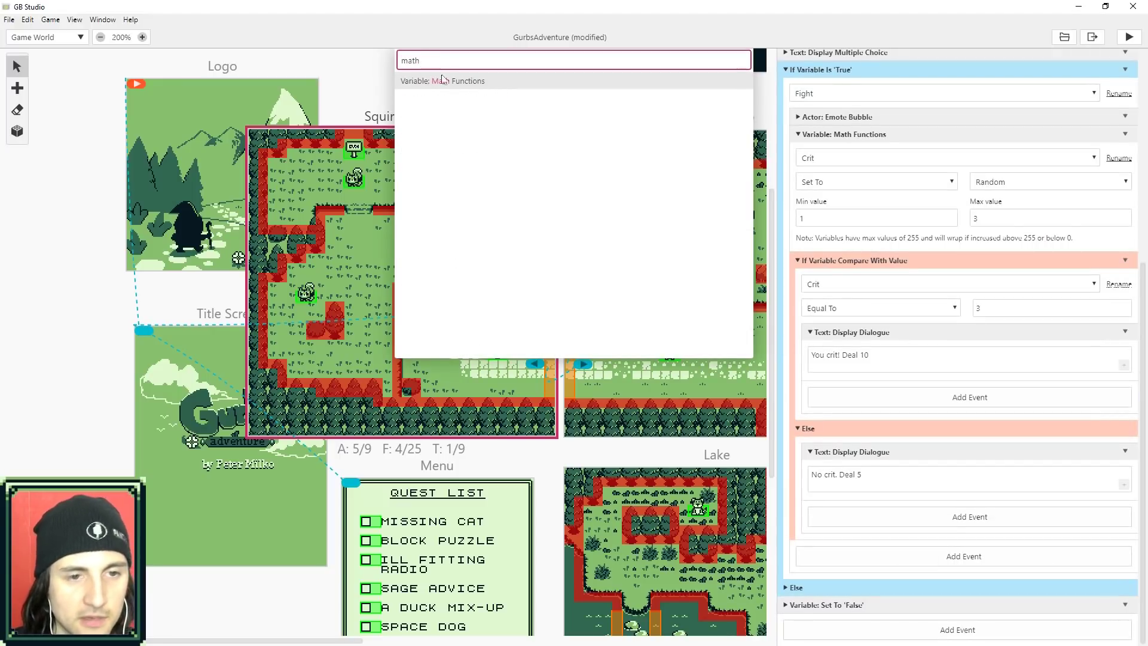
{"action": "left_click", "coordinate": [457, 81]}
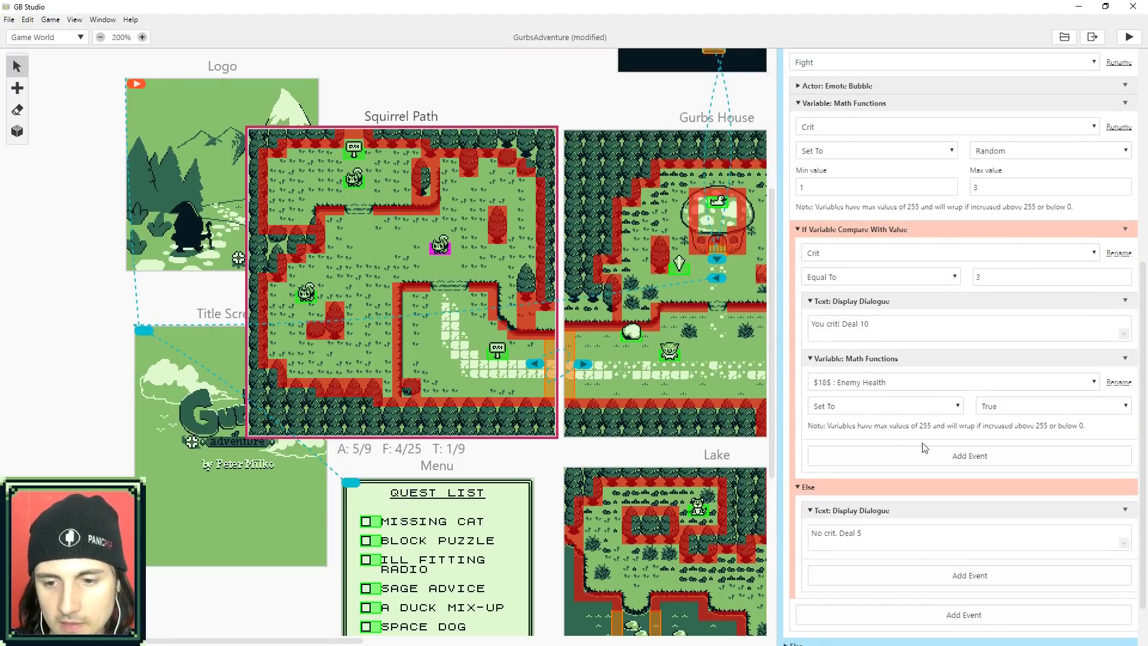
{"action": "left_click", "coordinate": [943, 407]}
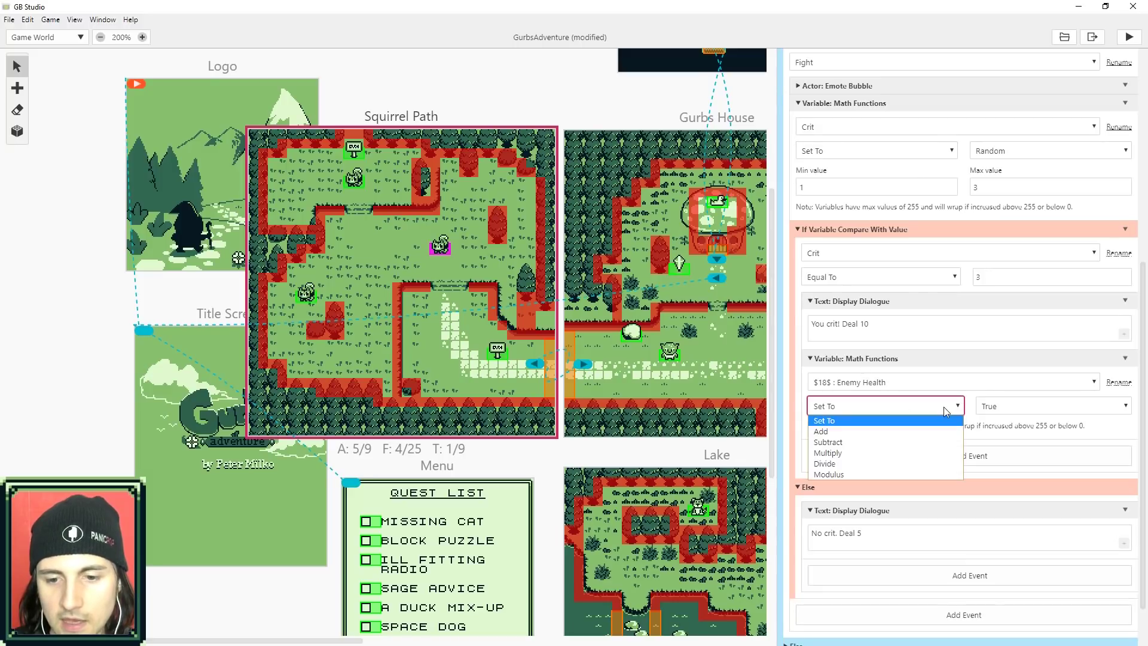
{"action": "left_click", "coordinate": [944, 442]}
{"action": "left_click", "coordinate": [1020, 407]}
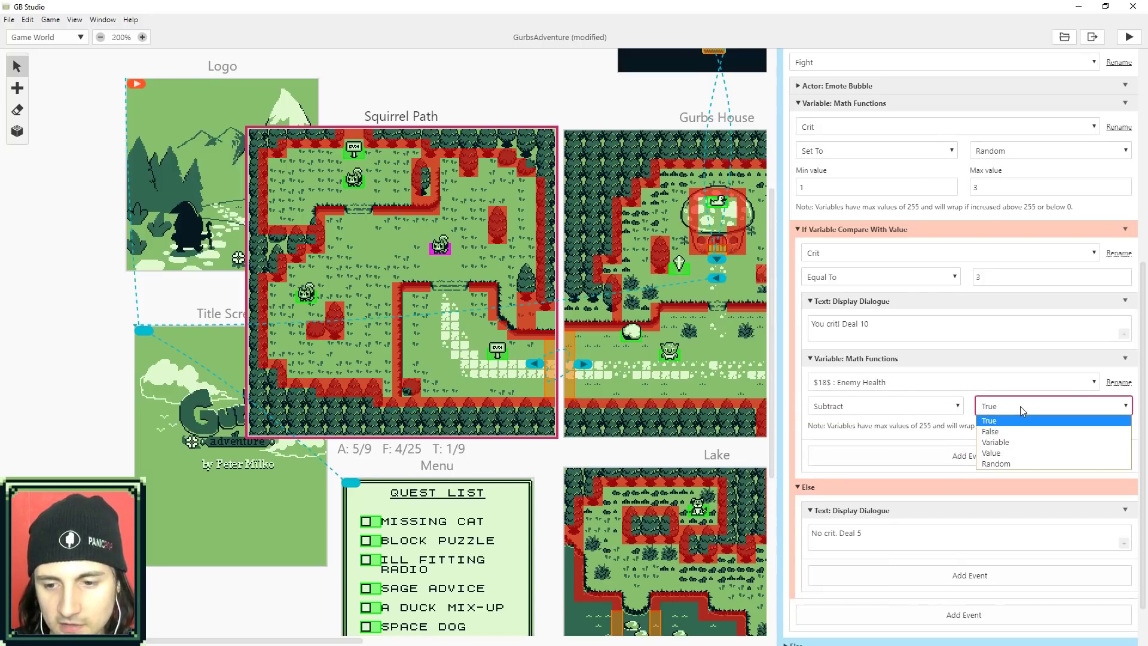
{"action": "left_click", "coordinate": [1006, 452]}
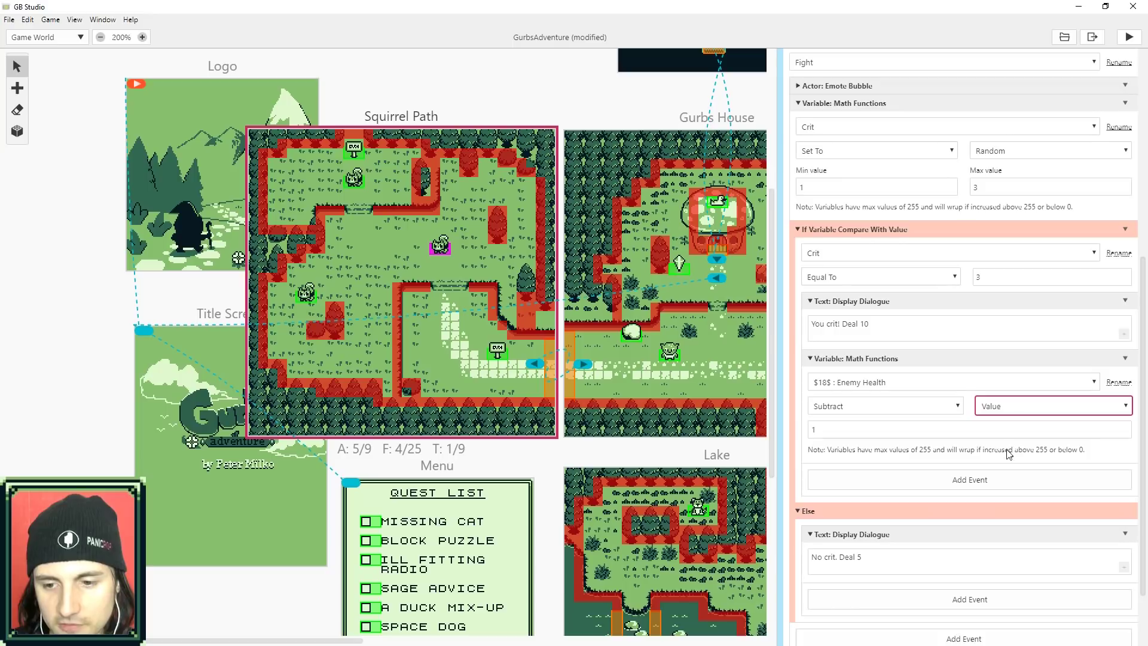
{"action": "left_click", "coordinate": [880, 432]}
{"action": "type", "text": "10"}
{"action": "left_click", "coordinate": [867, 323]}
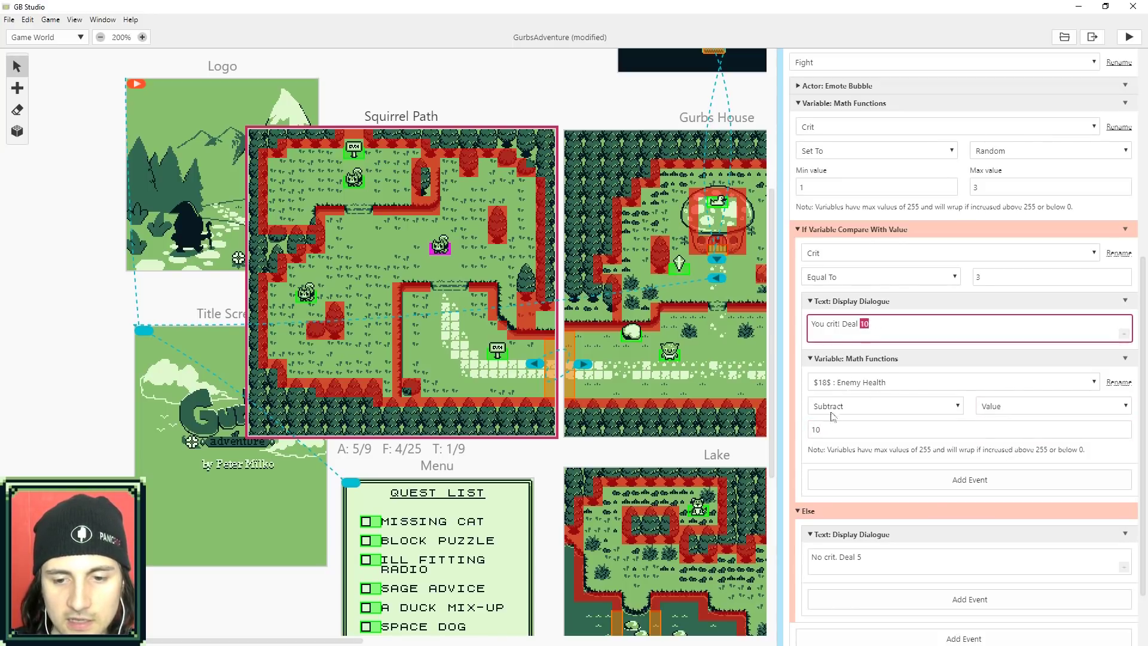
{"action": "left_click", "coordinate": [818, 429]}
{"action": "double_click", "coordinate": [818, 429]}
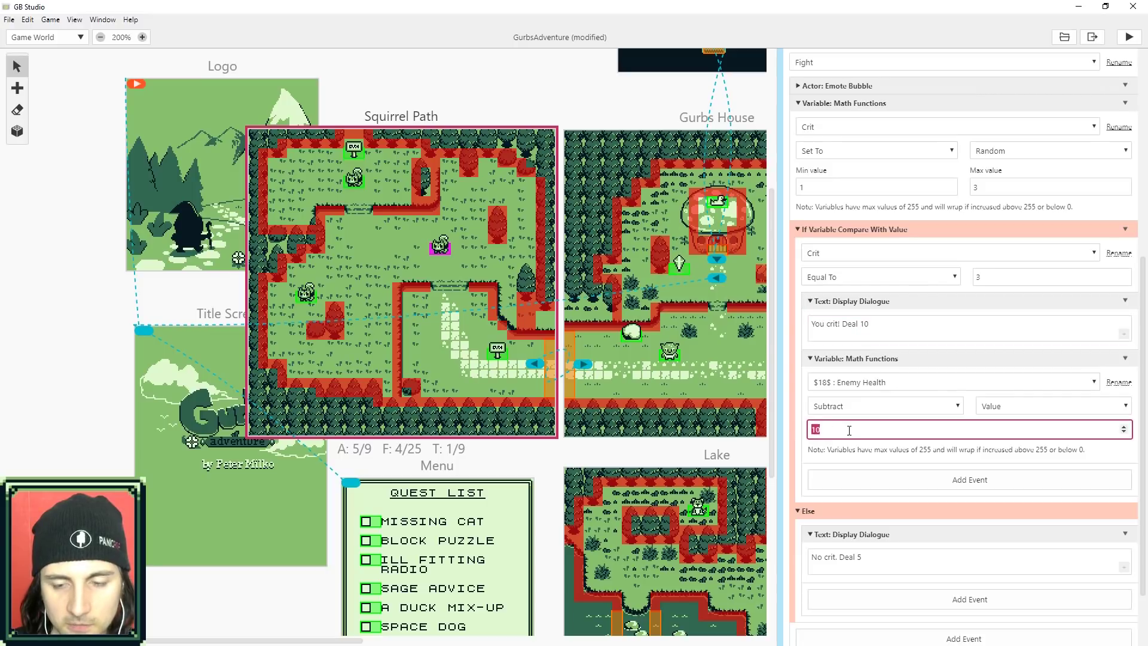
{"action": "left_click", "coordinate": [865, 324]}
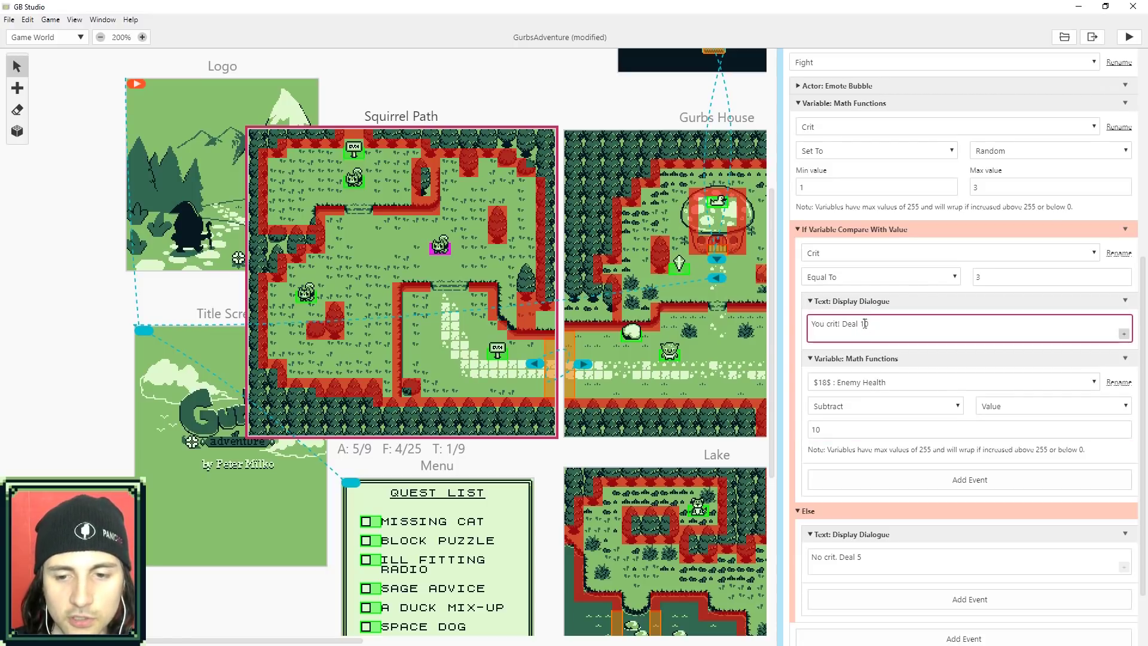
{"action": "left_click_drag", "start_coordinate": [861, 324], "coordinate": [868, 323]}
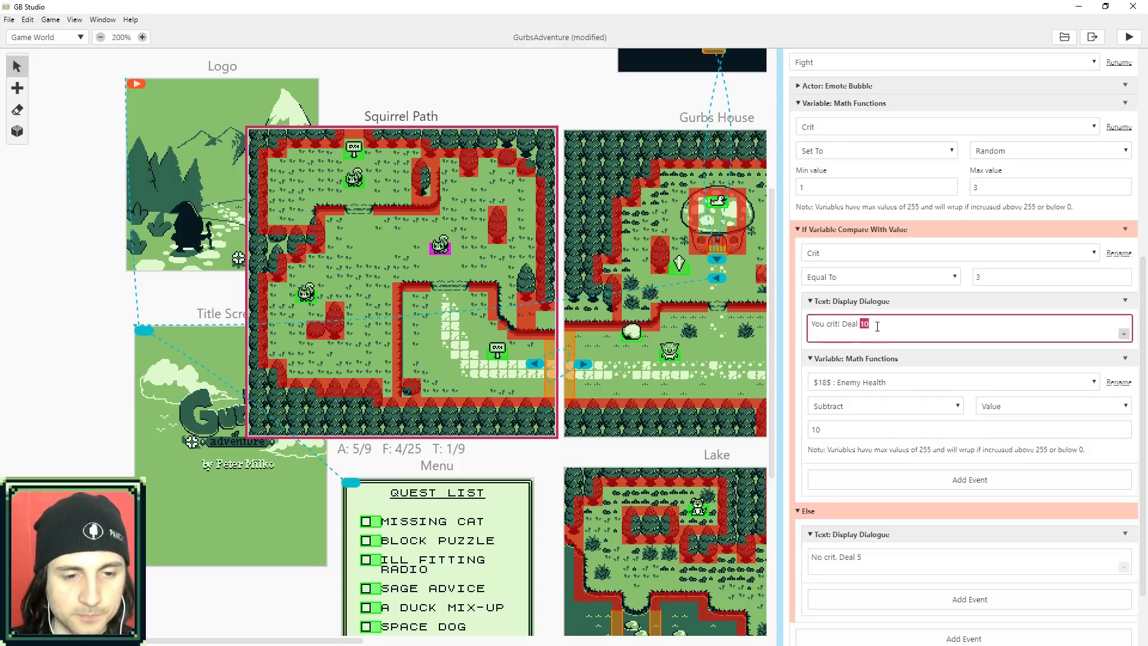
Try subtracting a variable instead of a fixed value from Enemy Health, and undo the change
{"action": "left_click", "coordinate": [1019, 412]}
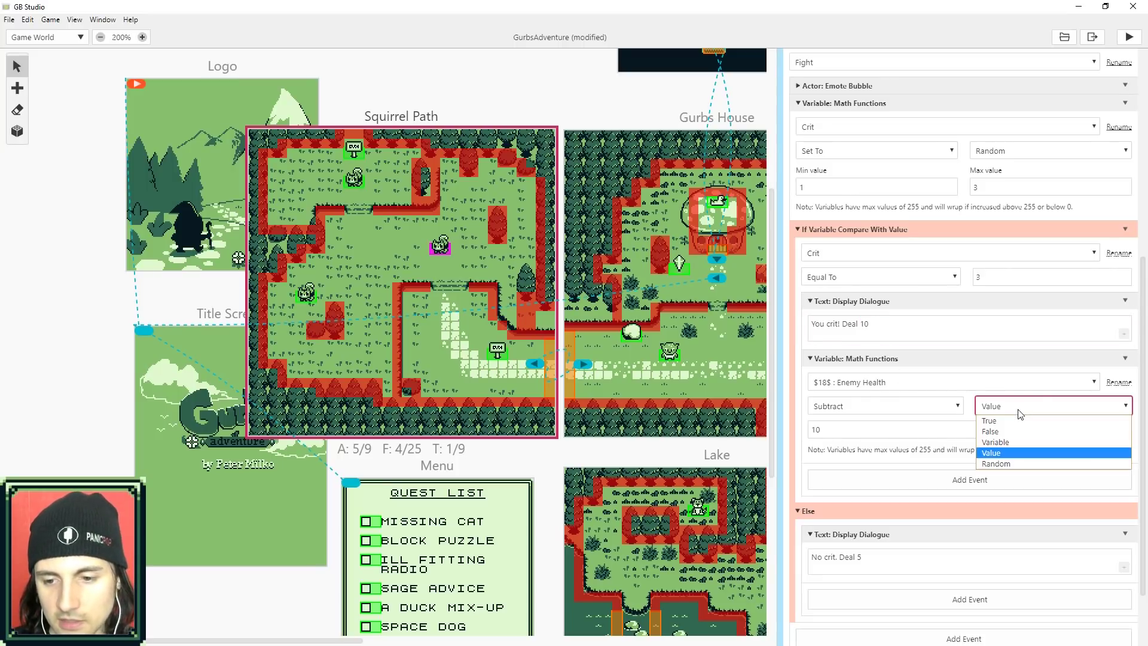
{"action": "left_click", "coordinate": [1000, 442]}
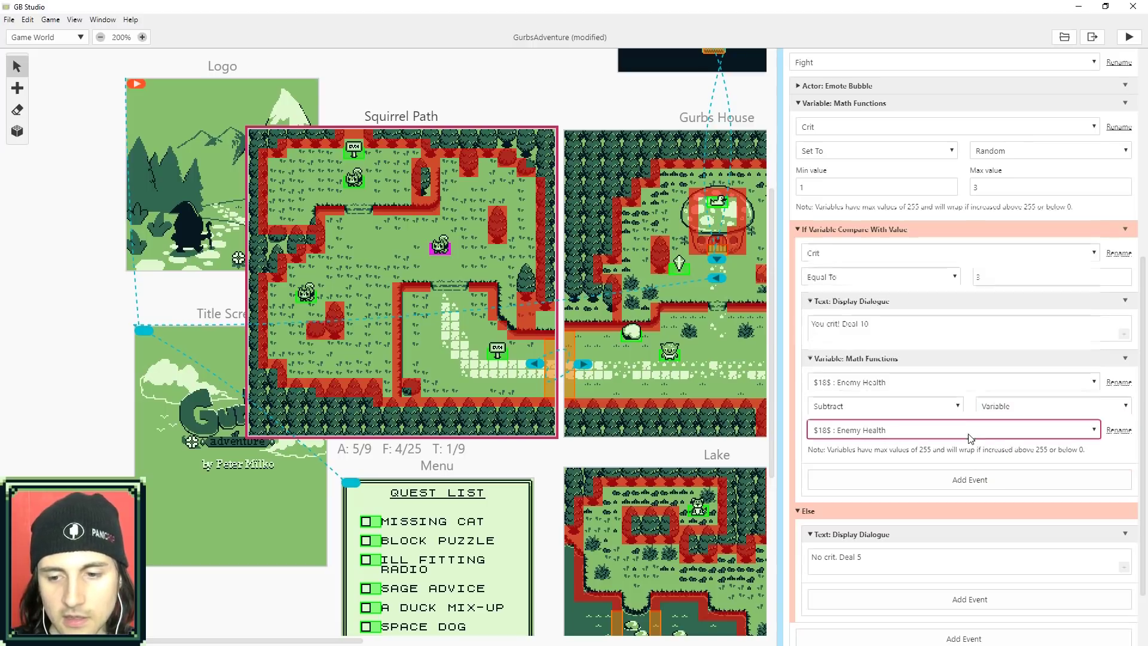
{"action": "left_click", "coordinate": [883, 432]}
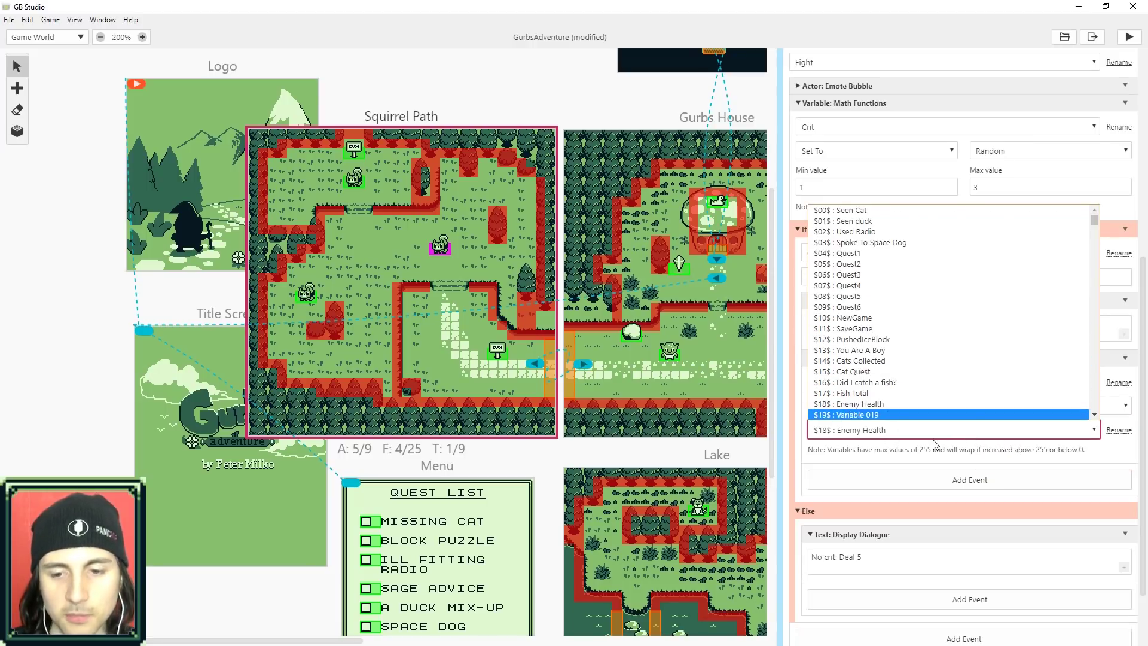
{"action": "key", "text": "Escape"}
{"action": "key", "text": "ctrl+z"}
Copy the Enemy Health subtraction event, paste it after the "No crit. Deal 5" dialogue, and set its value to 5
{"action": "left_click", "coordinate": [1125, 275]}
{"action": "left_click", "coordinate": [1094, 308]}
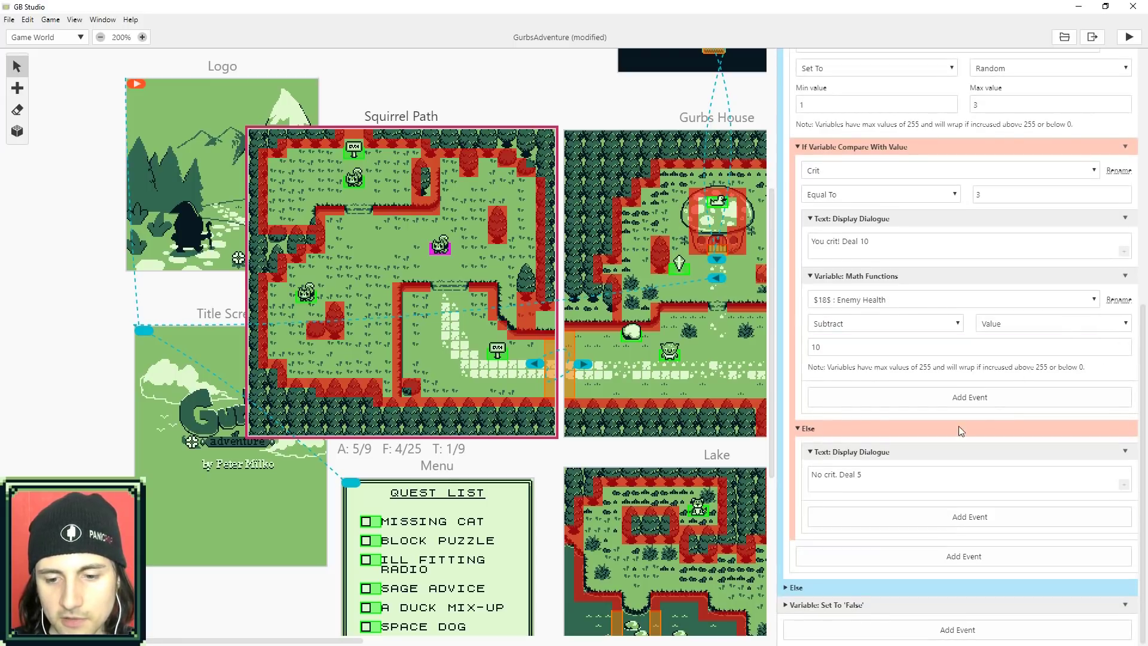
{"action": "left_click", "coordinate": [1125, 451]}
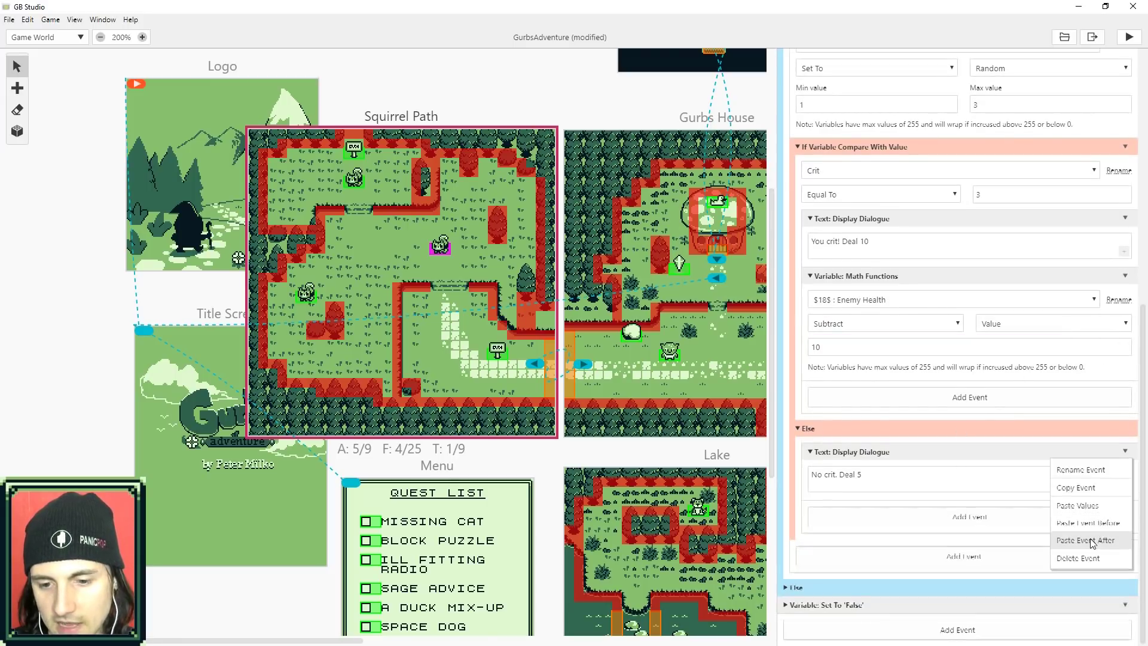
{"action": "left_click", "coordinate": [1090, 538]}
{"action": "scroll", "coordinate": [897, 520], "scroll_direction": "down", "scroll_amount": 1}
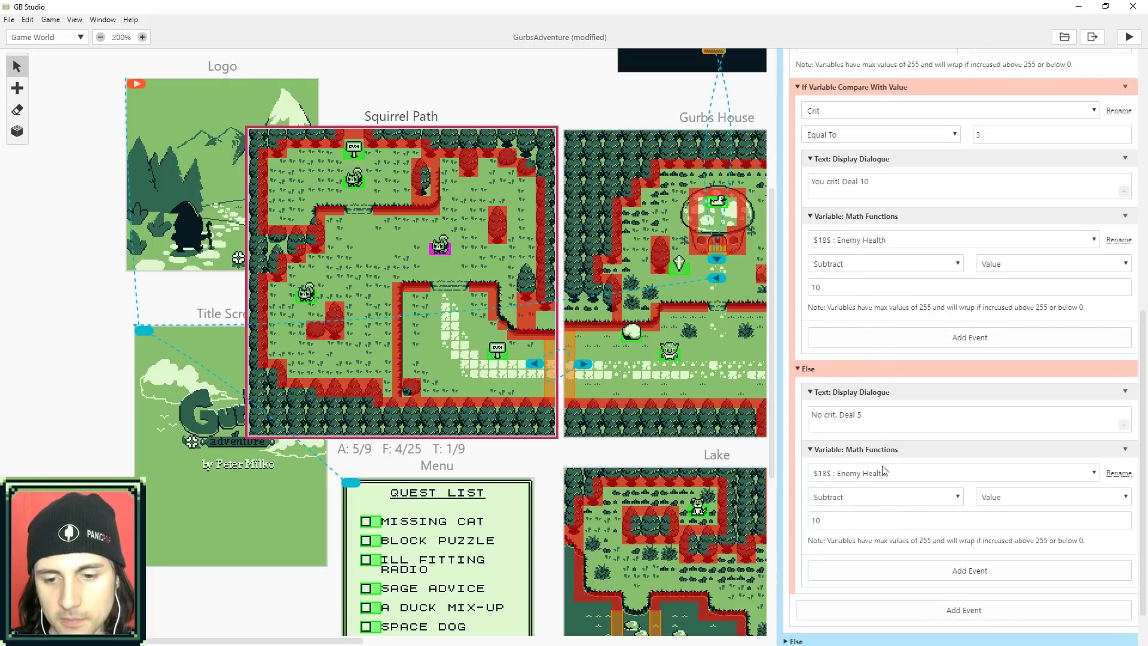
{"action": "left_click", "coordinate": [839, 521]}
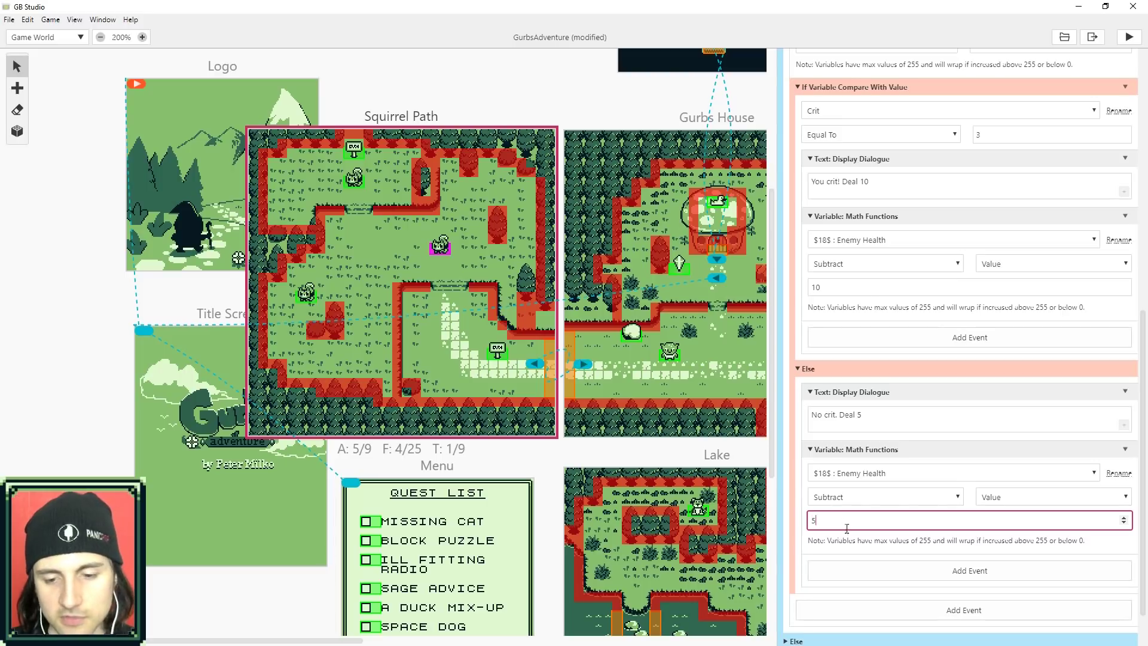
Add a Loop Forever event to Squirrel 1's script and place it directly after the Variable: Set To Value event
{"action": "left_click", "coordinate": [440, 245]}
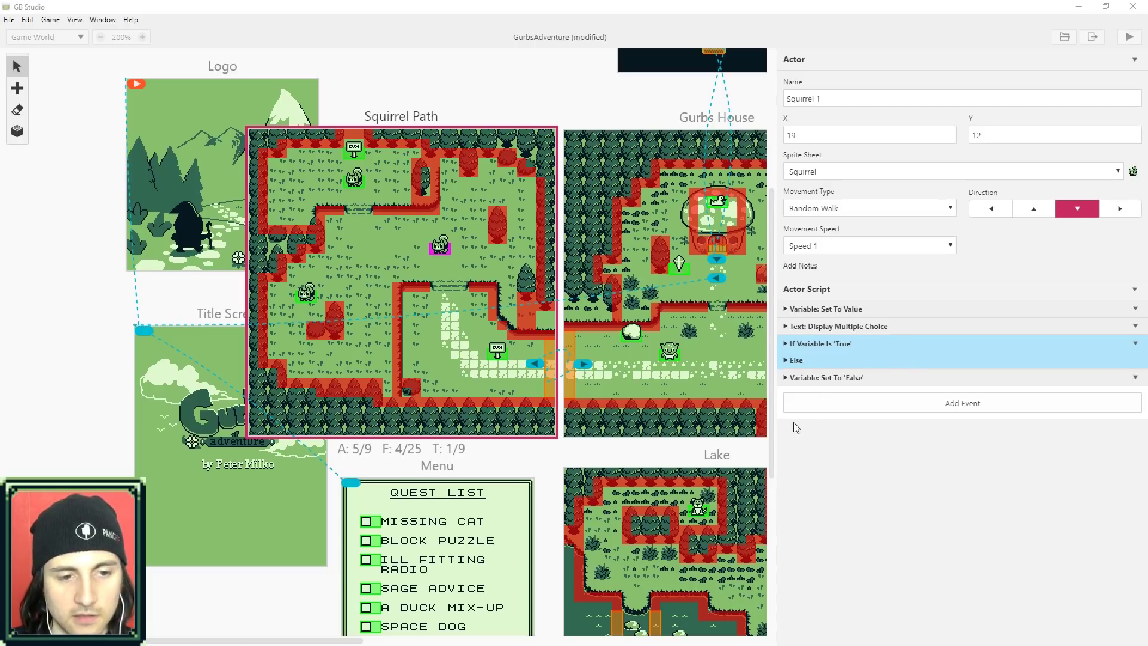
{"action": "left_click", "coordinate": [943, 413]}
{"action": "type", "text": "loop"}
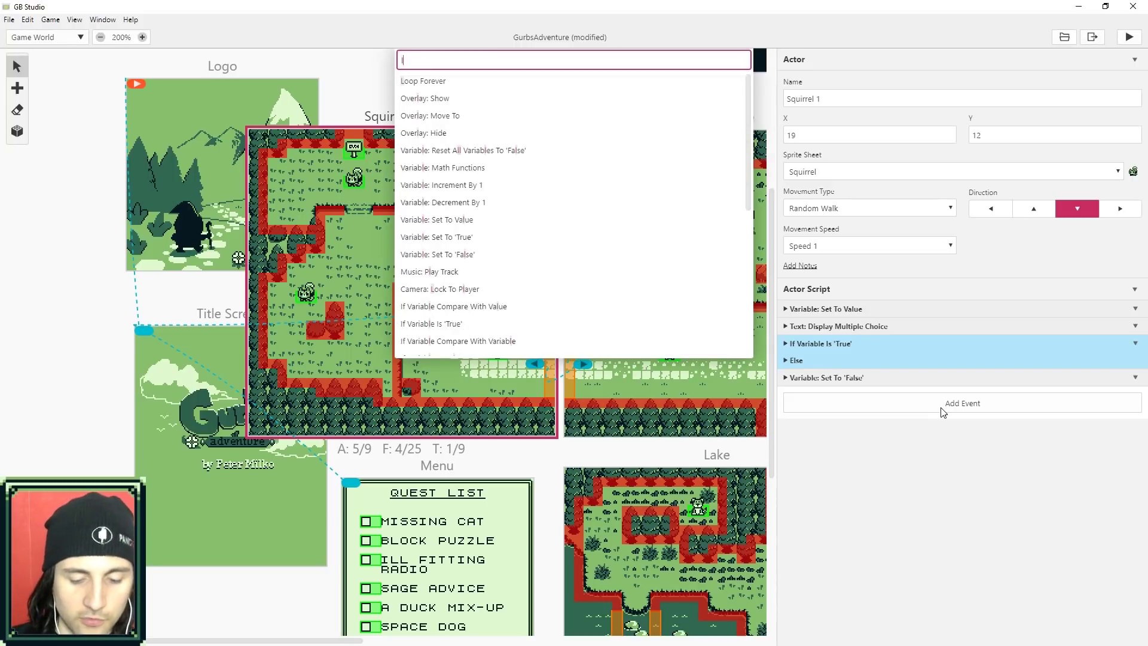
{"action": "left_click", "coordinate": [425, 81]}
{"action": "left_click_drag", "start_coordinate": [787, 394], "coordinate": [804, 322]}
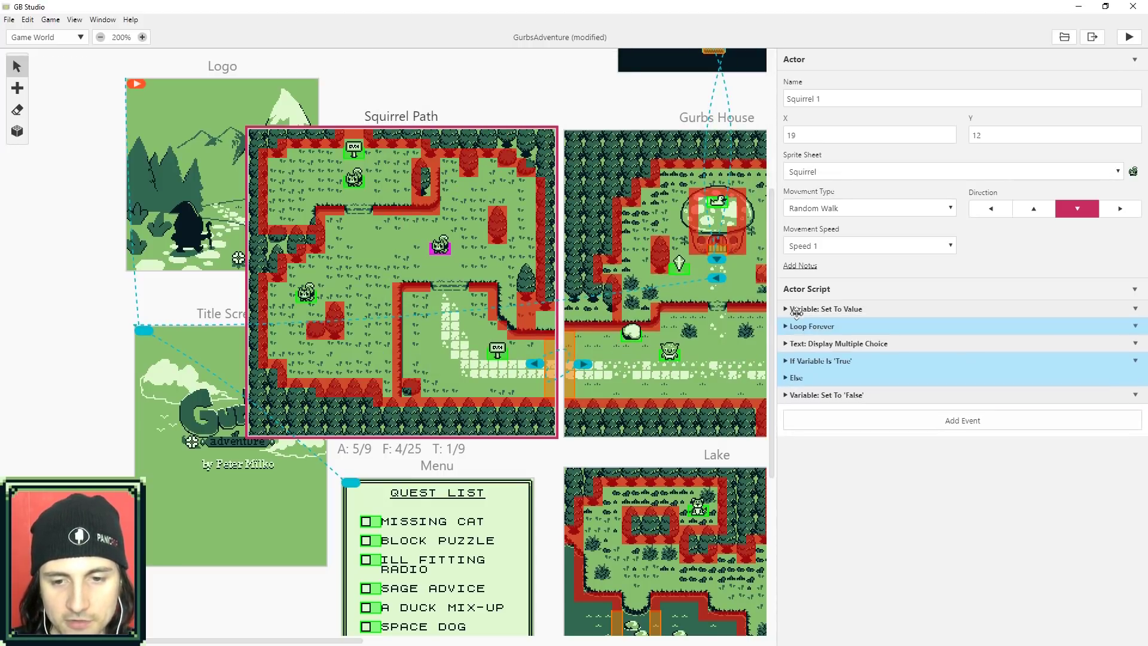
Move the Display Multiple Choice, If Variable Is 'True' and Variable: Set To 'False' events inside the Loop Forever event
{"action": "left_click", "coordinate": [786, 308]}
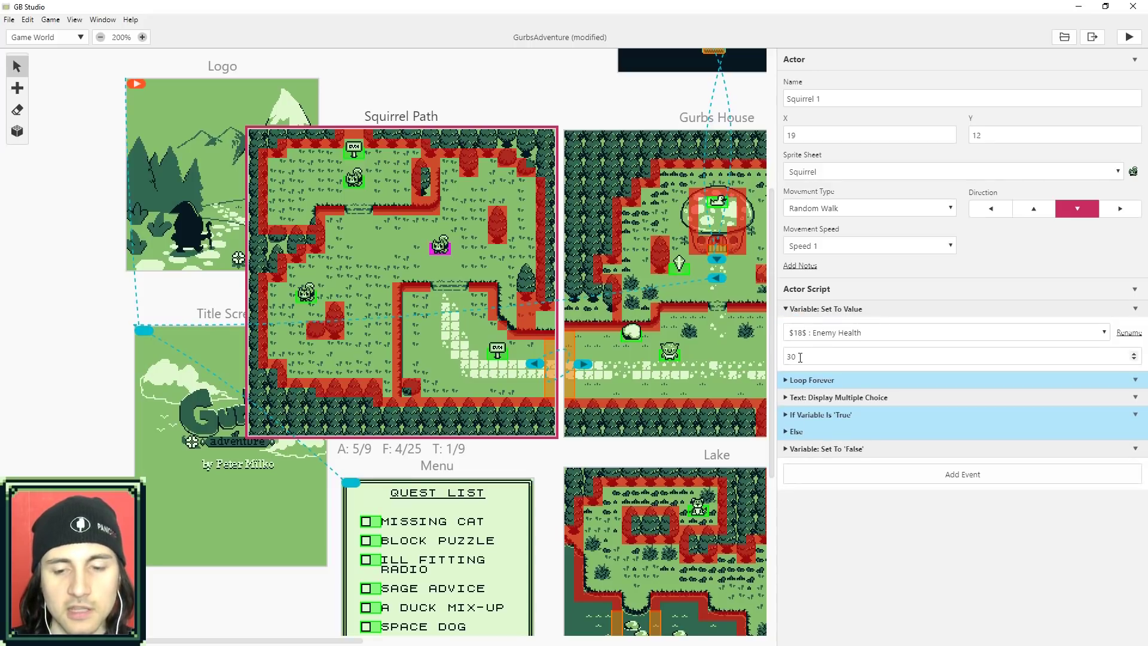
{"action": "left_click", "coordinate": [785, 308]}
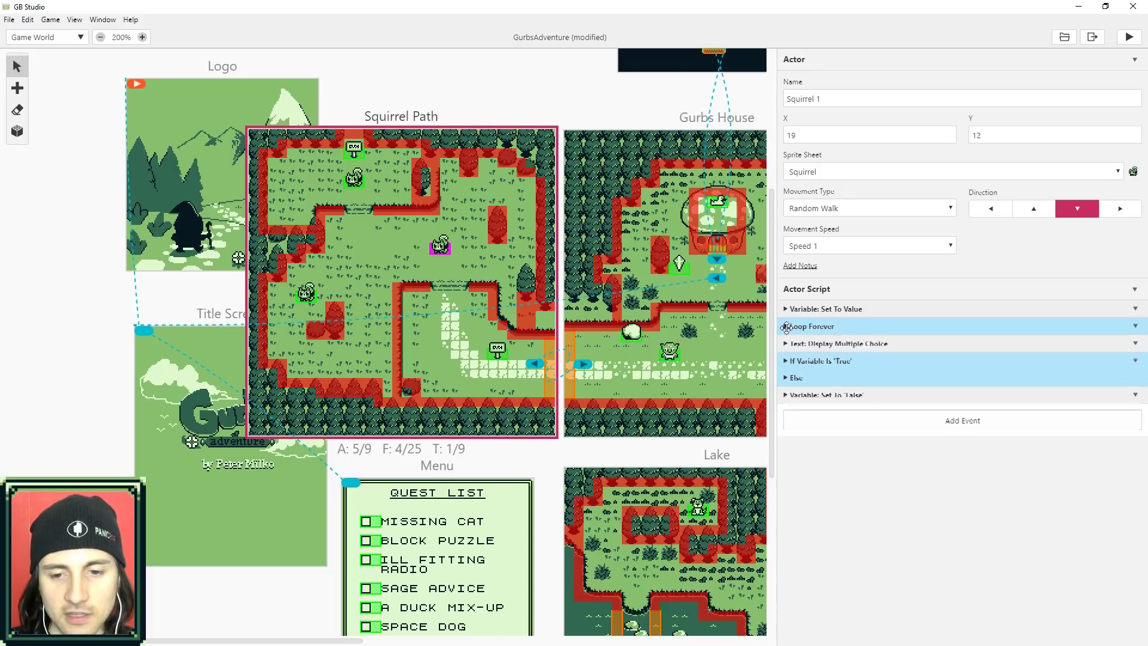
{"action": "left_click", "coordinate": [787, 327]}
{"action": "left_click_drag", "start_coordinate": [821, 407], "coordinate": [829, 418]}
{"action": "left_click_drag", "start_coordinate": [805, 457], "coordinate": [825, 426]}
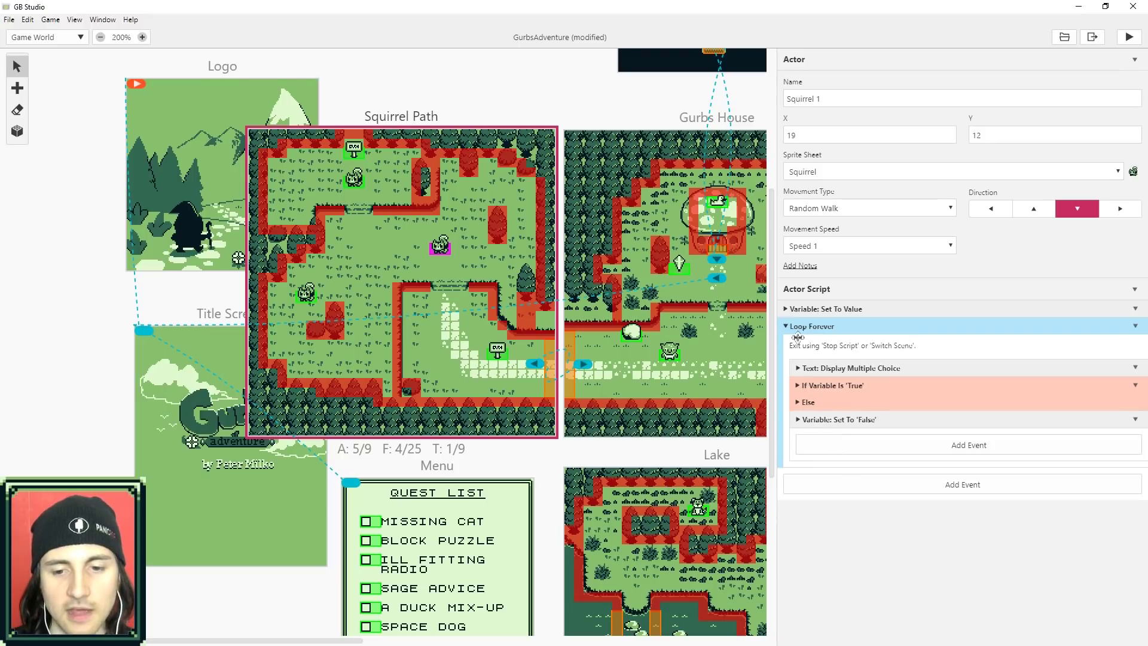
Review the contents of the loop's Else branch, Display Multiple Choice event and If Variable Is 'True' branch
{"action": "left_click", "coordinate": [797, 402]}
{"action": "scroll", "coordinate": [793, 323], "scroll_direction": "down", "scroll_amount": 1}
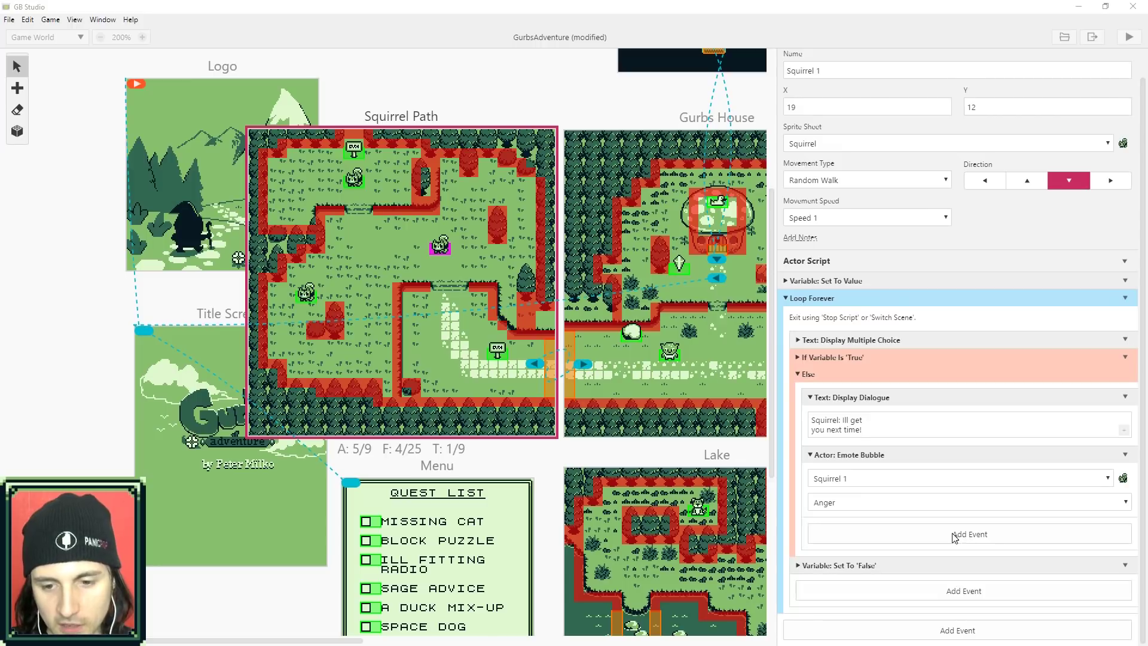
{"action": "left_click", "coordinate": [797, 374]}
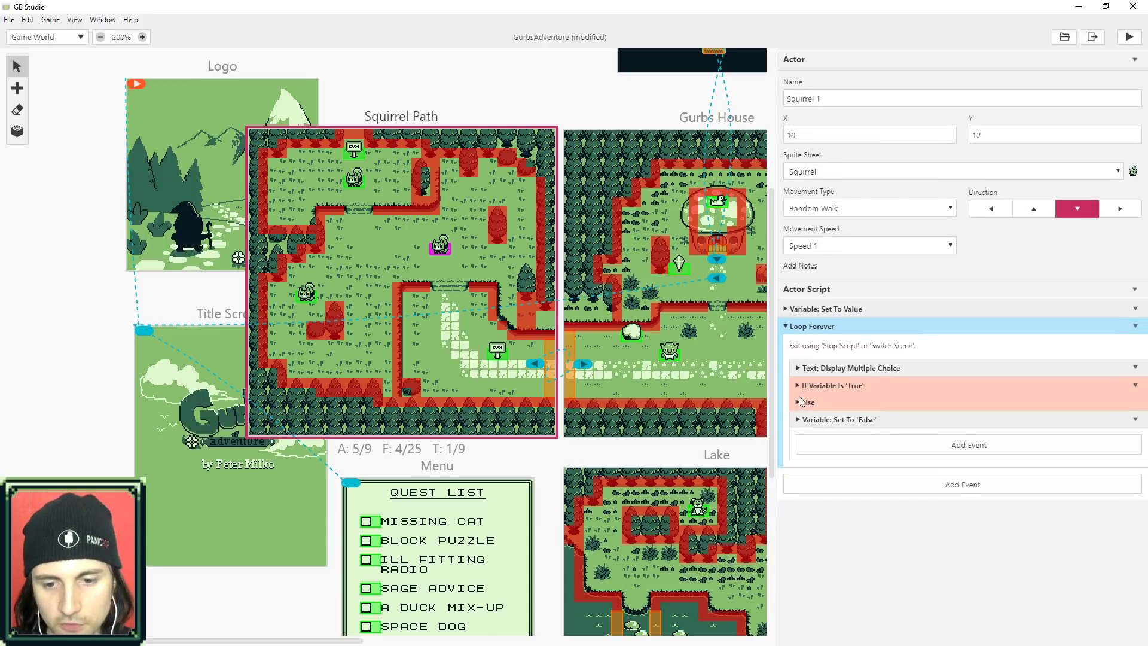
{"action": "left_click", "coordinate": [799, 368]}
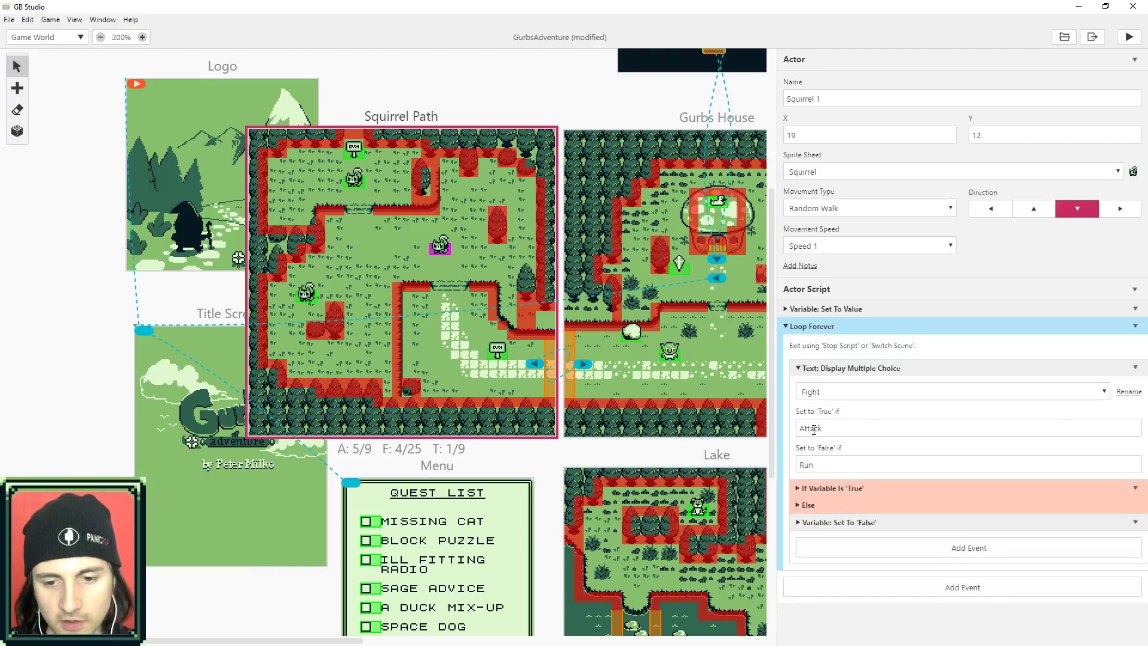
{"action": "left_click", "coordinate": [798, 368]}
{"action": "left_click", "coordinate": [796, 385]}
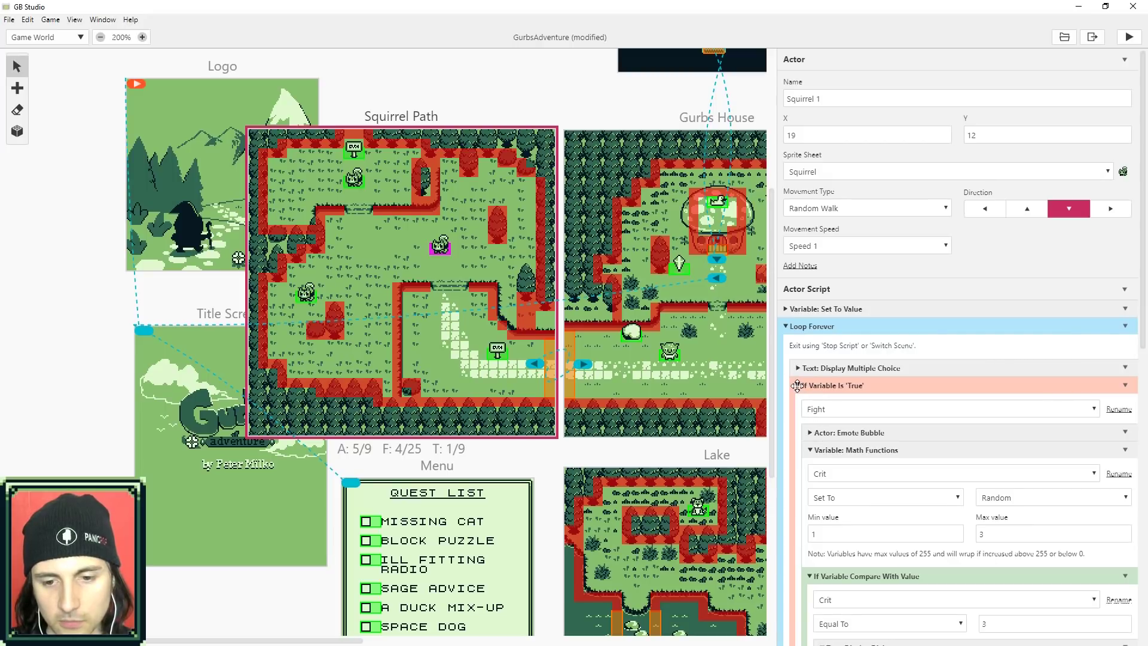
{"action": "left_click", "coordinate": [797, 385]}
Add a Script: Stop event after the Anger emote bubble in the Else branch of If Variable Is 'True'
{"action": "left_click", "coordinate": [798, 401]}
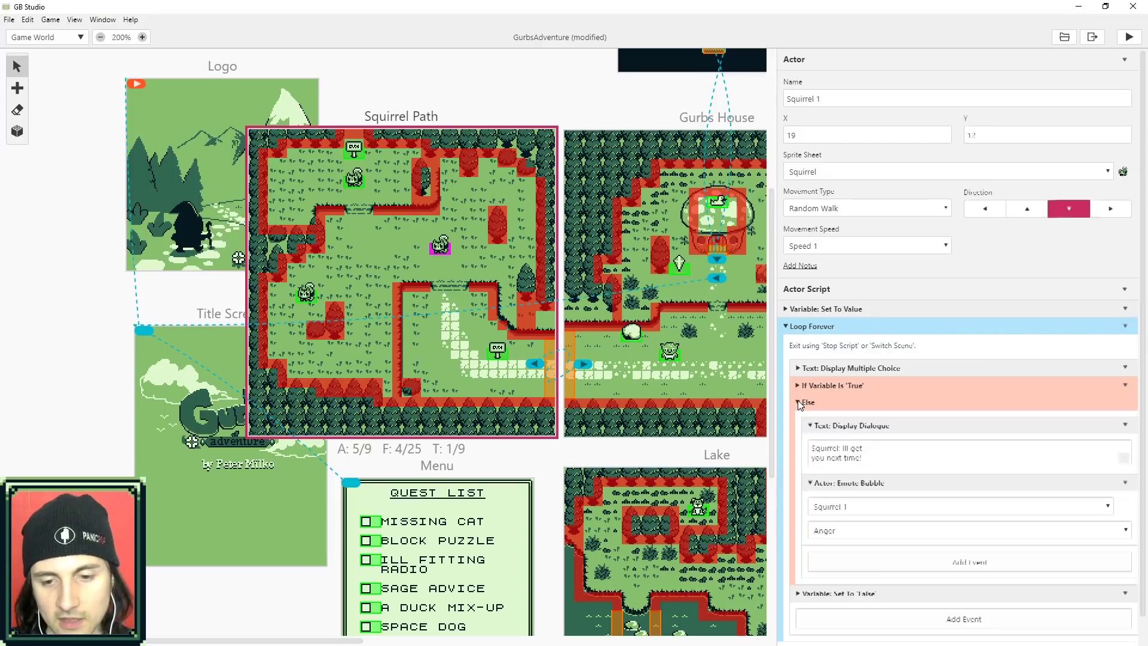
{"action": "scroll", "coordinate": [872, 457], "scroll_direction": "down", "scroll_amount": 1}
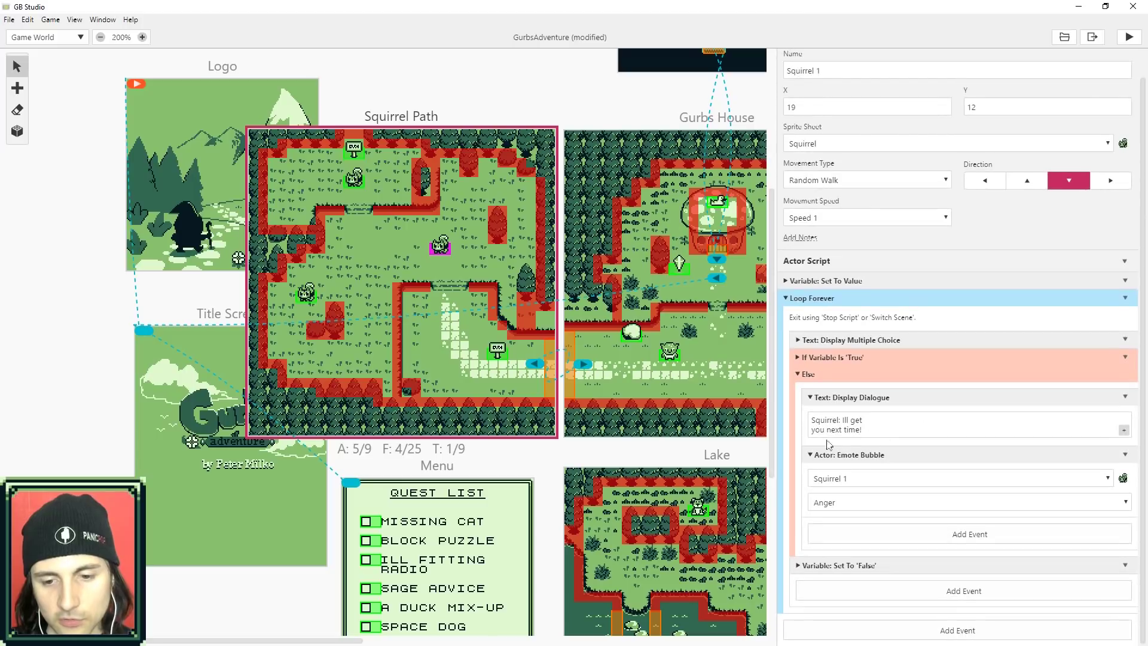
{"action": "left_click", "coordinate": [966, 538]}
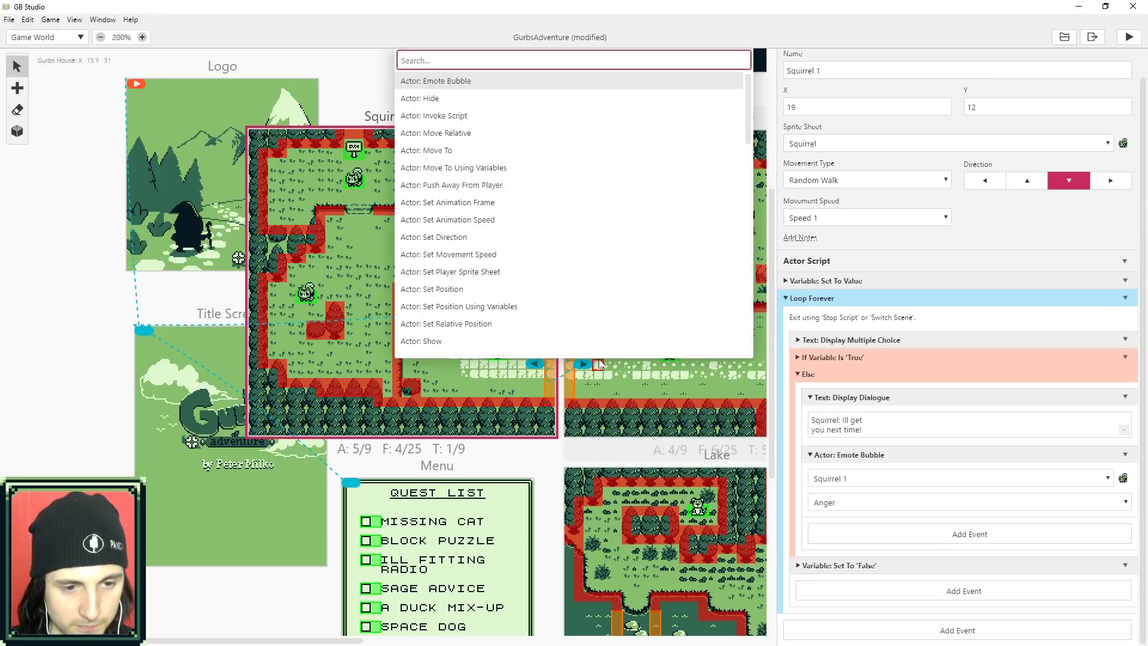
{"action": "type", "text": "stop"}
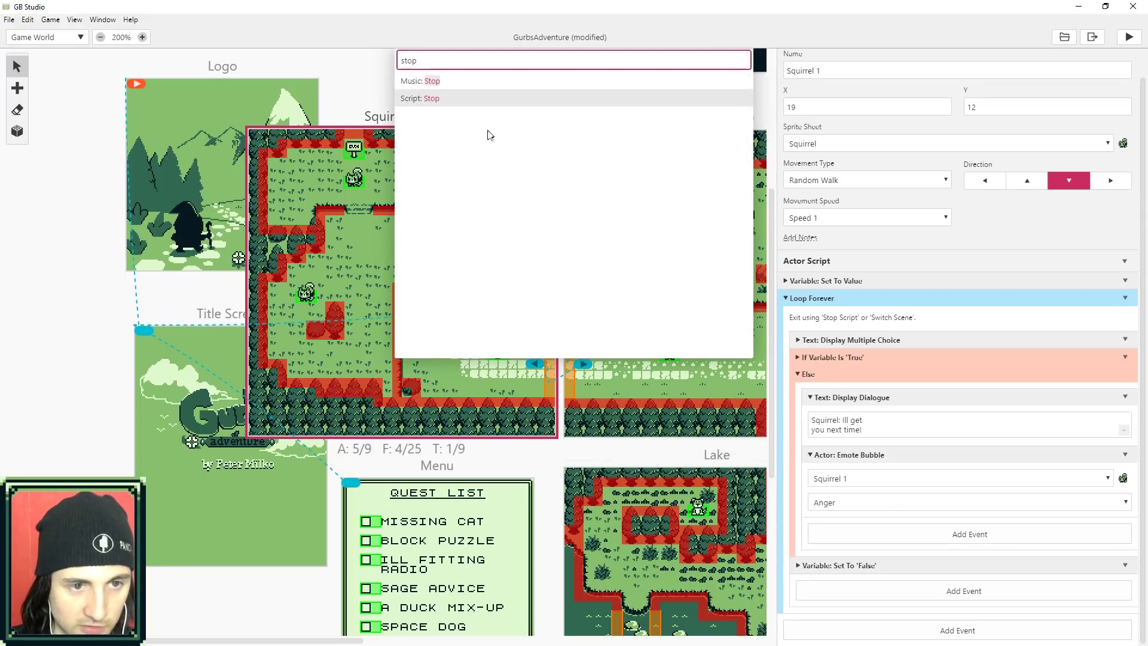
{"action": "left_click", "coordinate": [429, 98]}
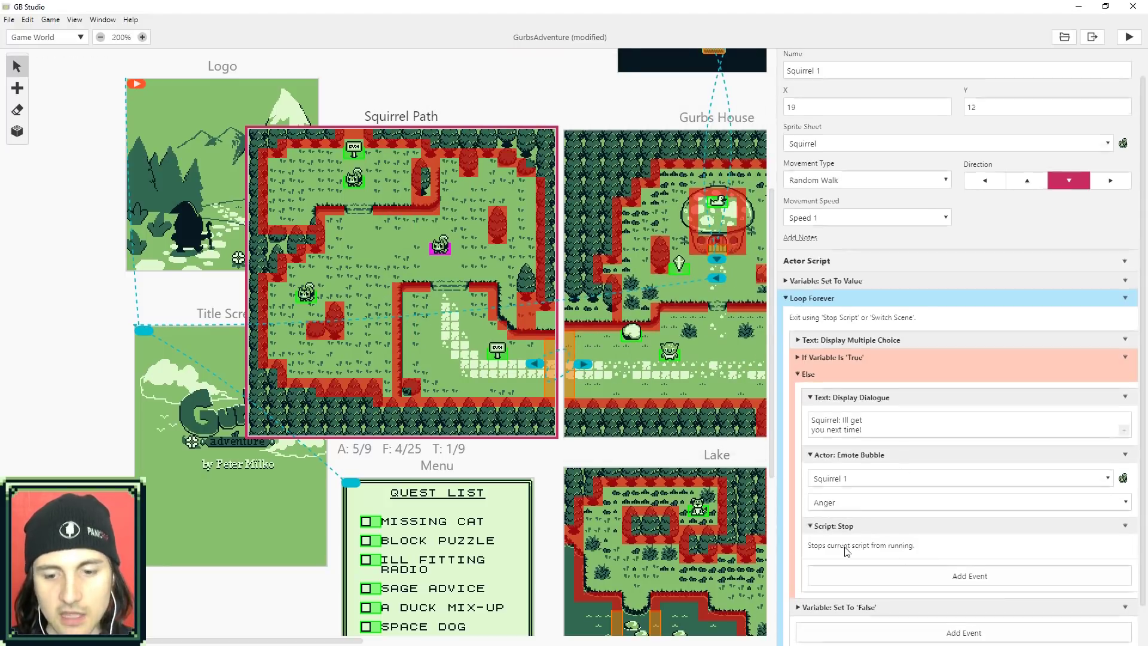
{"action": "scroll", "coordinate": [846, 550], "scroll_direction": "down", "scroll_amount": 1}
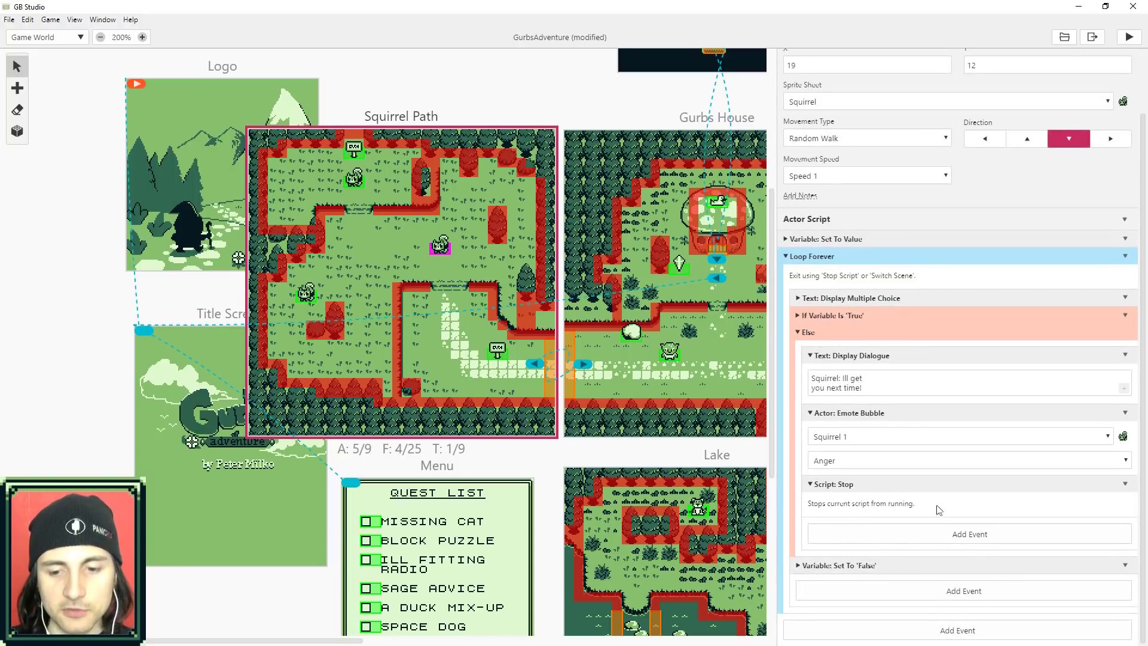
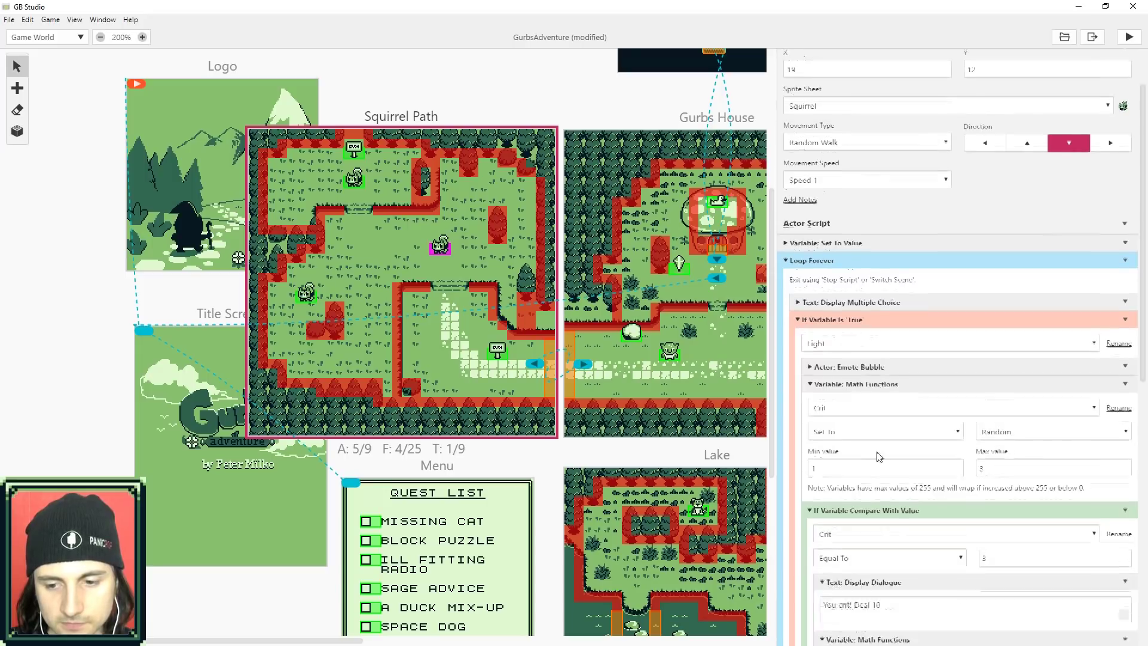
Add an If Variable Compare With Value event after the crit check in the Fight branch, testing Enemy Health Less Than Or Equal To 0
{"action": "scroll", "coordinate": [845, 445], "scroll_direction": "down", "scroll_amount": 7}
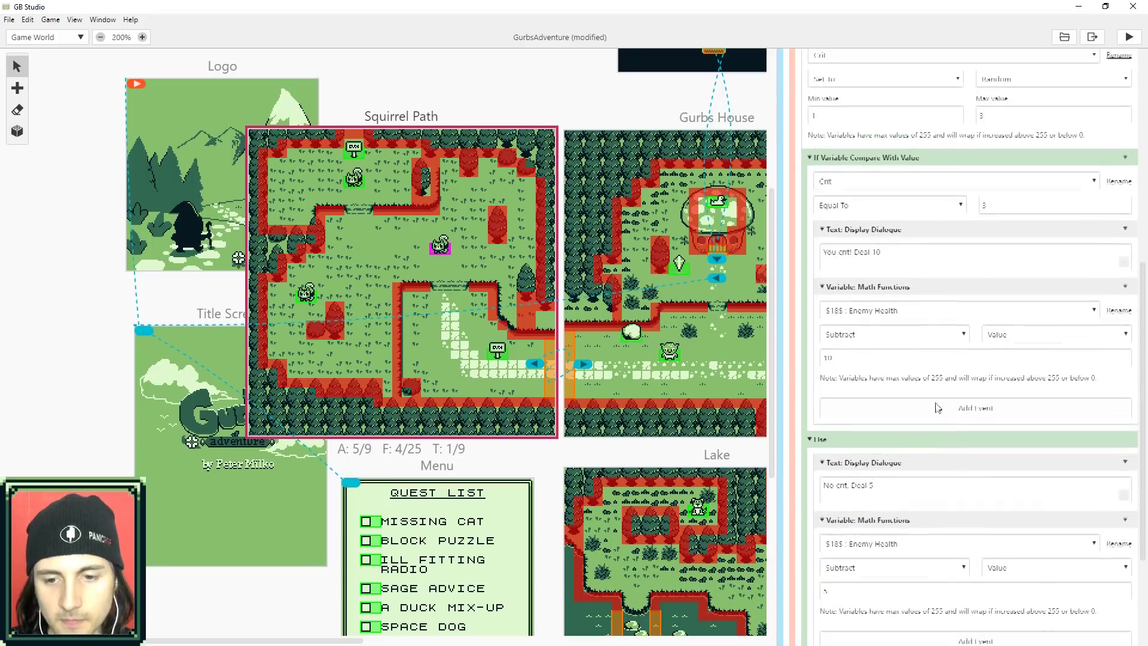
{"action": "left_click", "coordinate": [810, 158]}
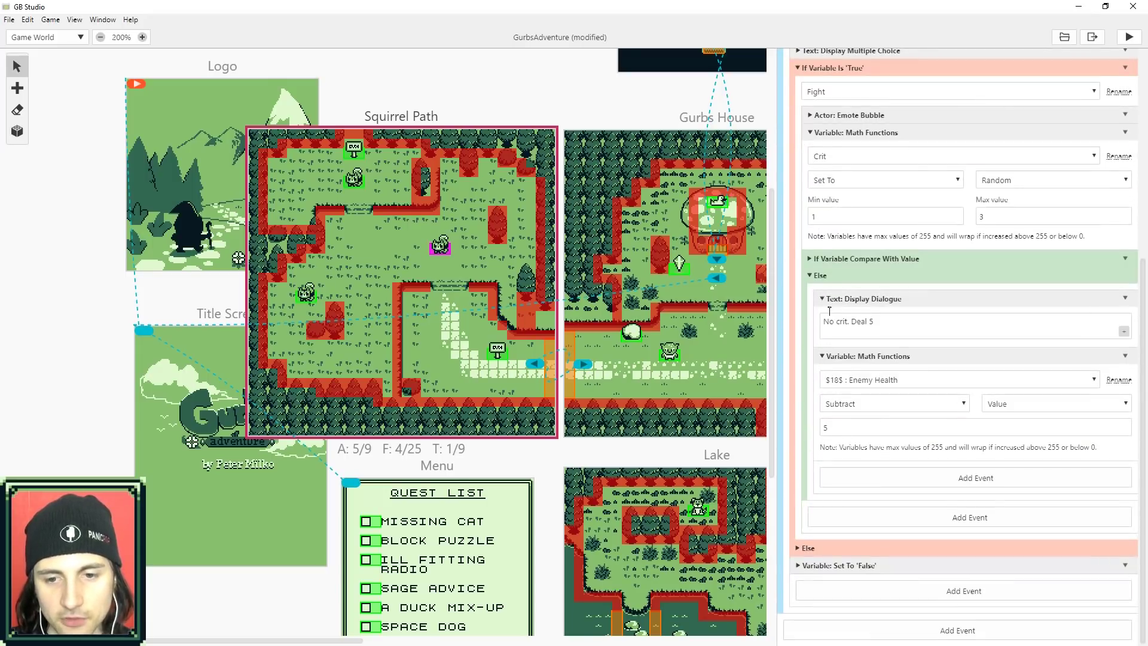
{"action": "left_click", "coordinate": [811, 276]}
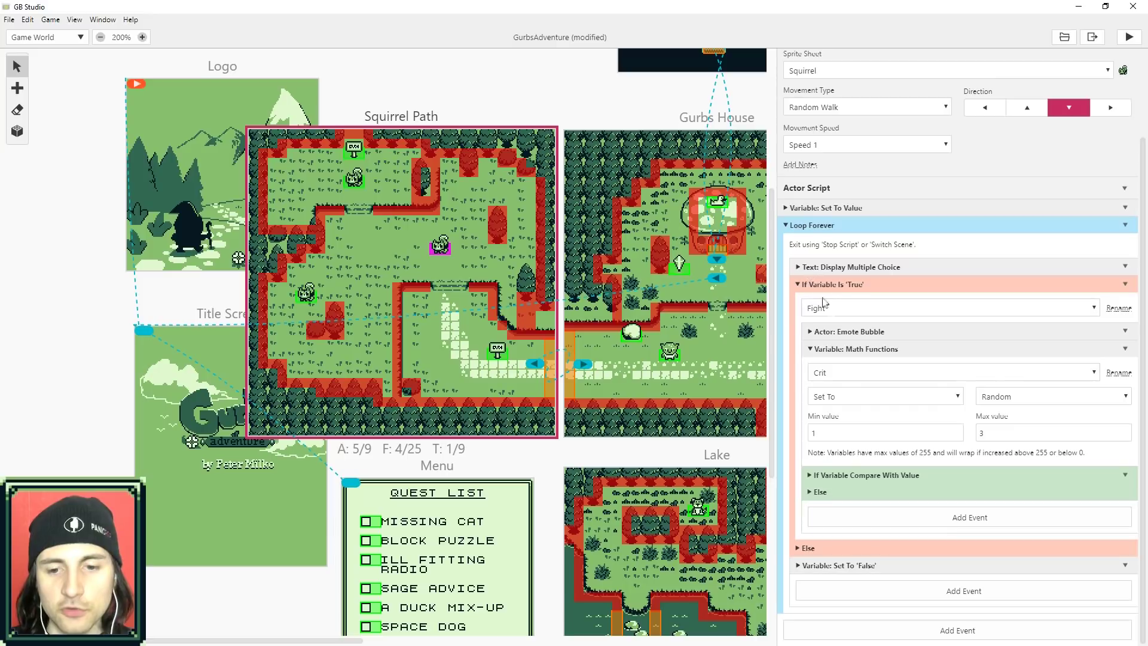
{"action": "left_click", "coordinate": [945, 523]}
{"action": "type", "text": "if"}
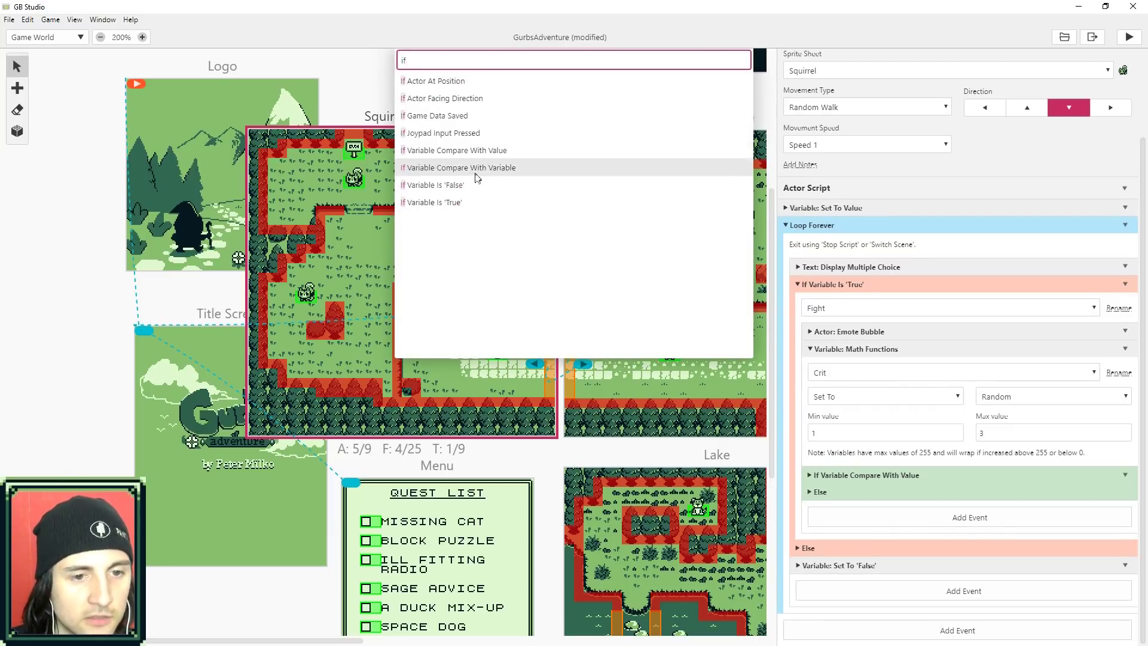
{"action": "left_click", "coordinate": [455, 155]}
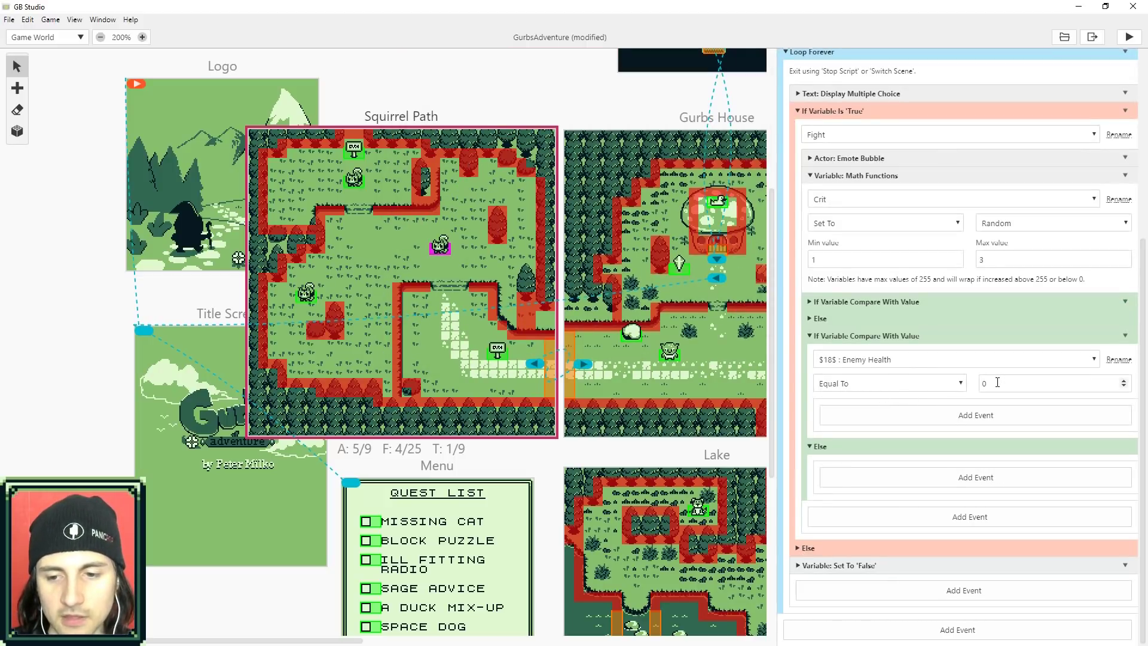
{"action": "left_click", "coordinate": [948, 383]}
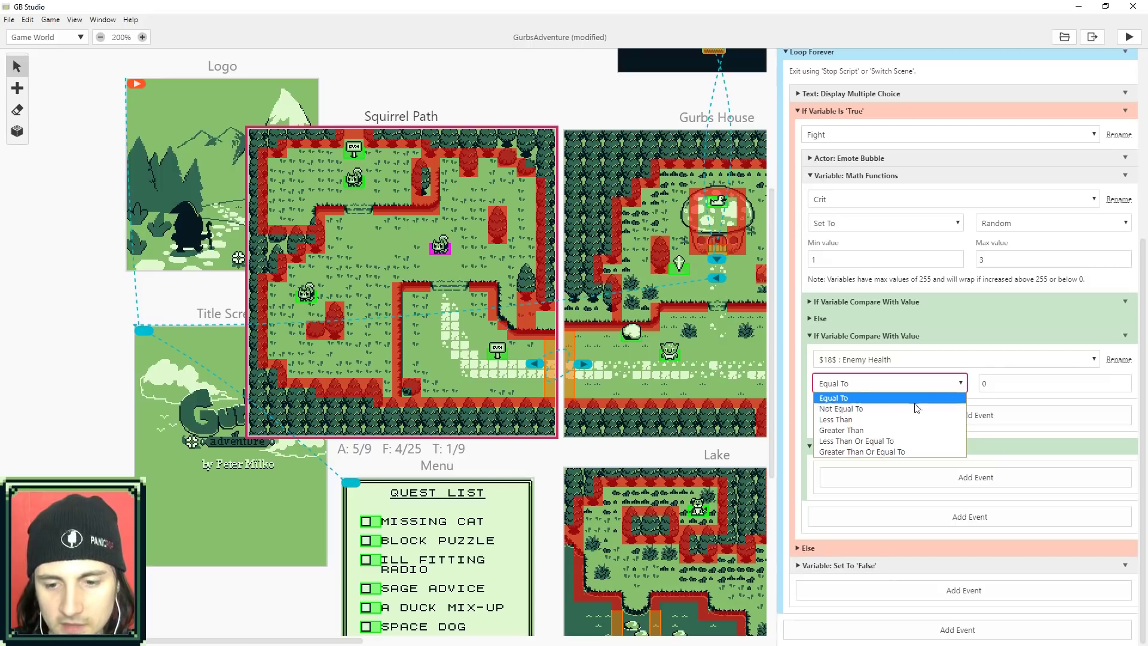
{"action": "left_click", "coordinate": [881, 441]}
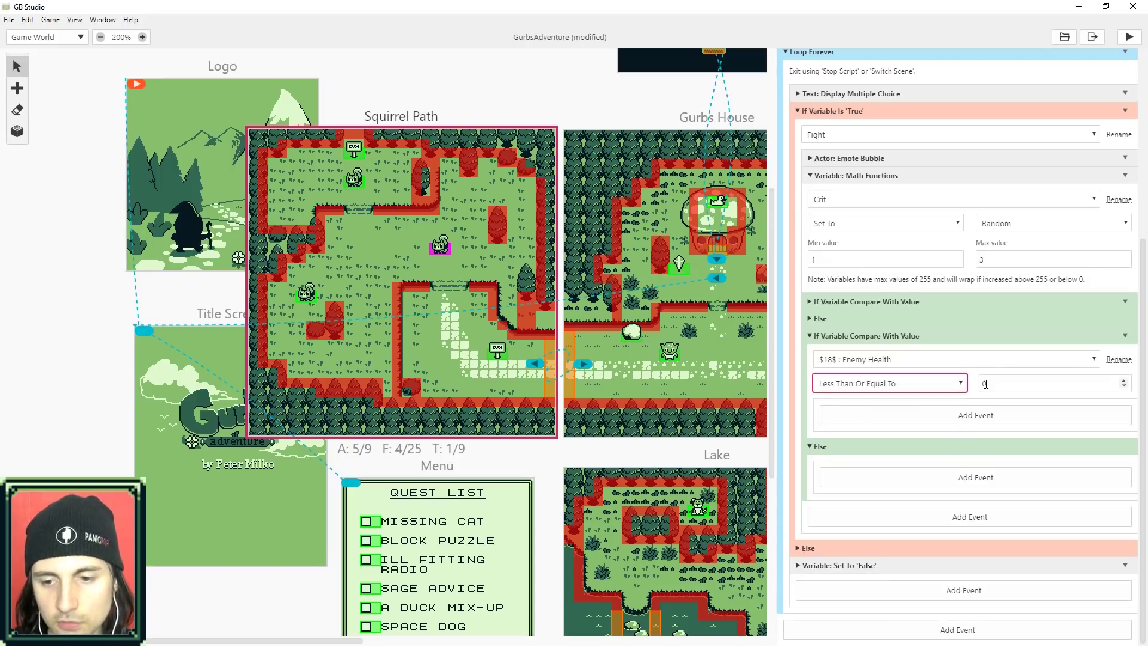
{"action": "left_click", "coordinate": [992, 383]}
Add a Script: Stop event inside the Enemy Health Less Than Or Equal To 0 condition
{"action": "left_click", "coordinate": [951, 416]}
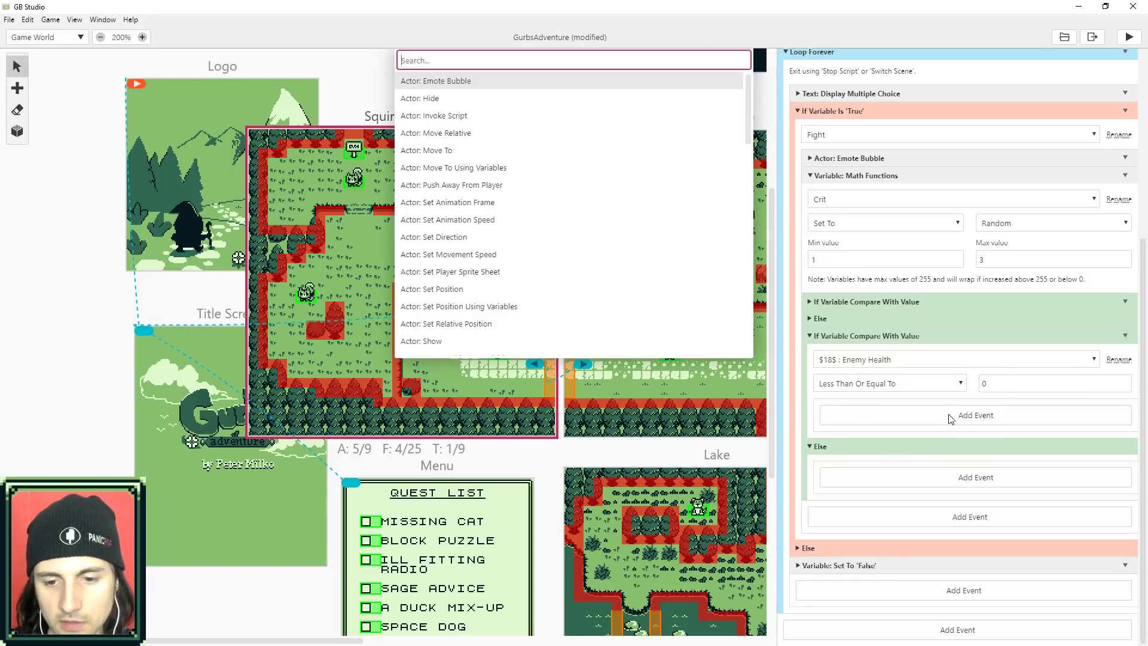
{"action": "type", "text": "stop"}
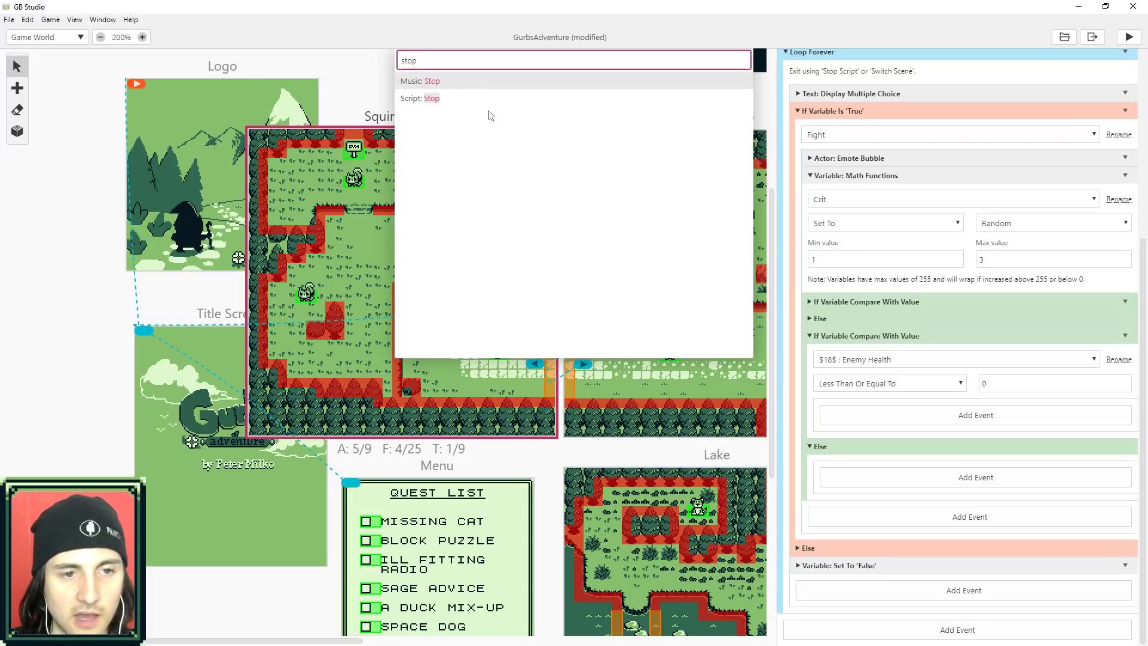
{"action": "left_click", "coordinate": [432, 98]}
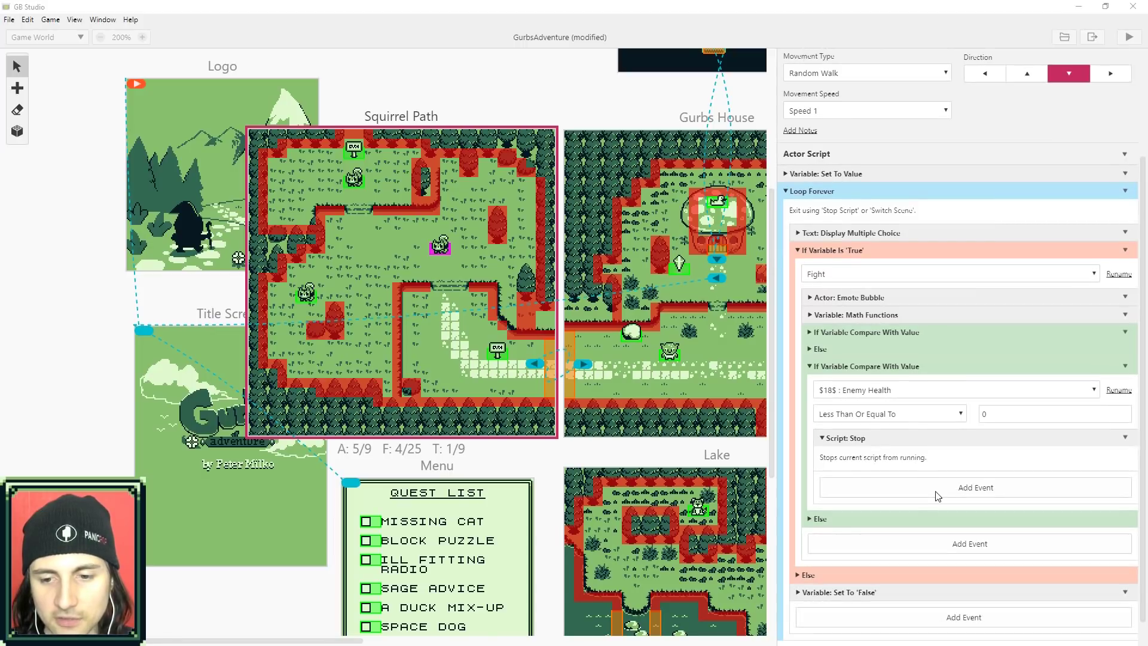
Add an Actor: Hide event for Squirrel 1 to the Enemy Health condition and place it before Script: Stop
{"action": "left_click", "coordinate": [937, 492]}
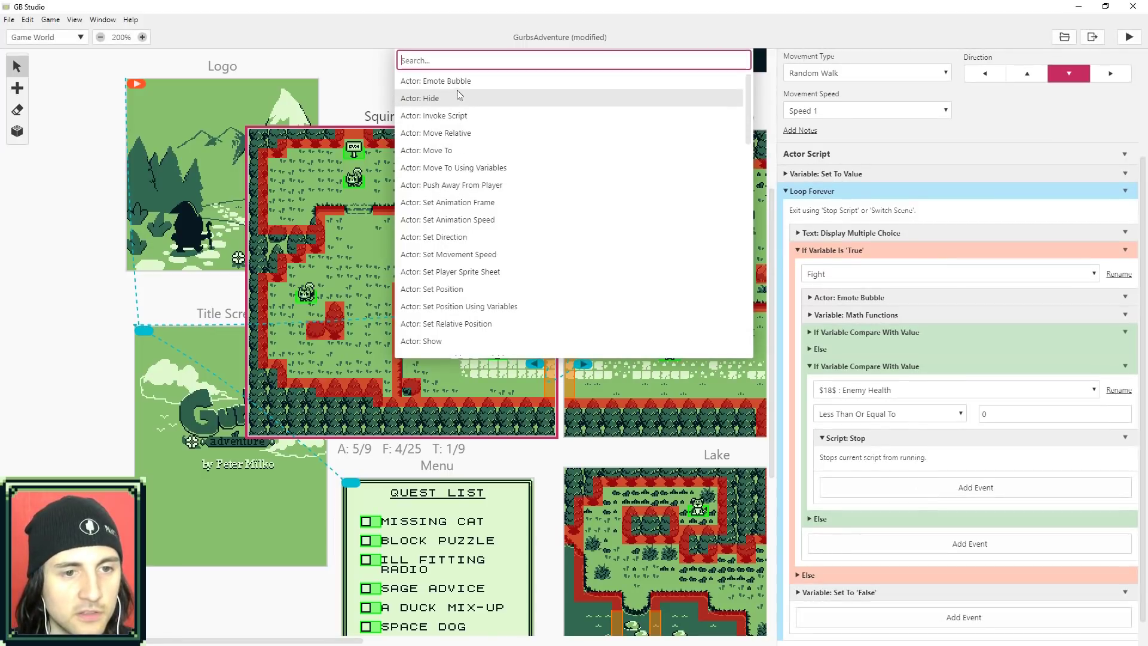
{"action": "left_click", "coordinate": [459, 97]}
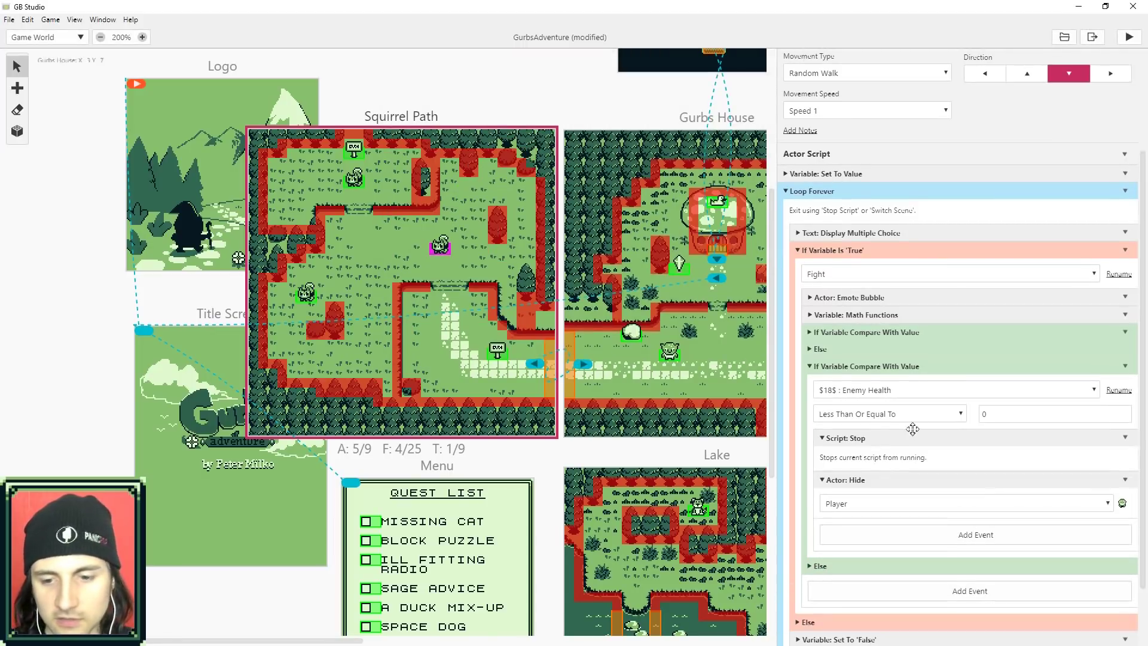
{"action": "left_click", "coordinate": [1108, 503]}
{"action": "left_click", "coordinate": [876, 526]}
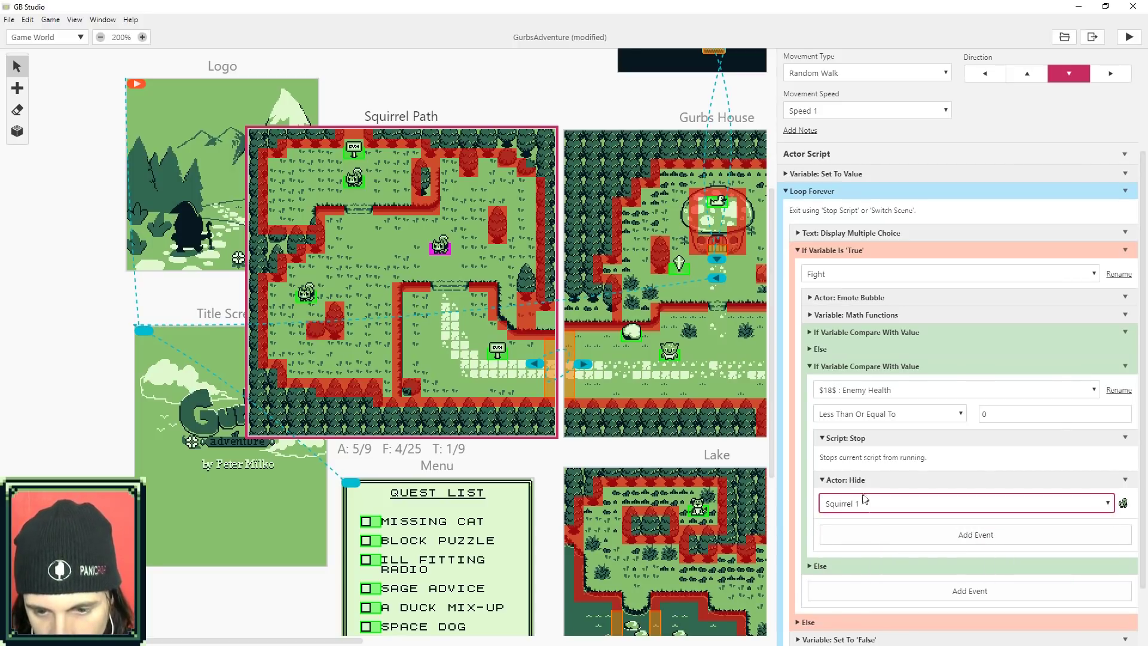
{"action": "left_click_drag", "start_coordinate": [849, 479], "coordinate": [854, 438]}
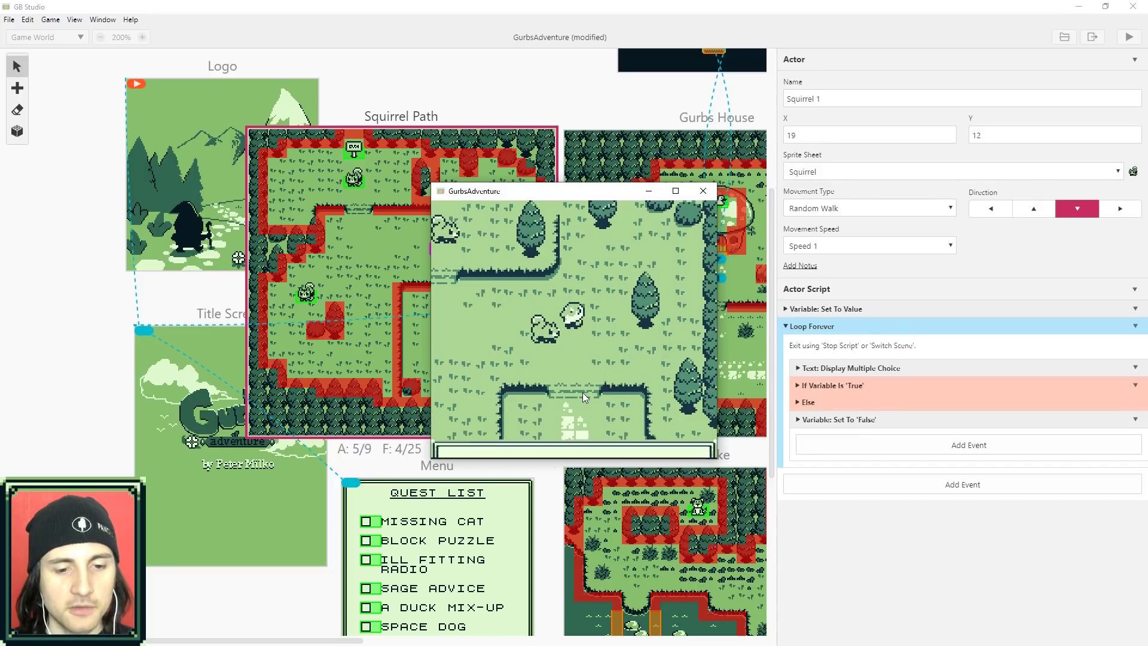
Finish the first squirrel encounter in the playtest and walk the player around to face the squirrel again
{"action": "key", "text": "z"}
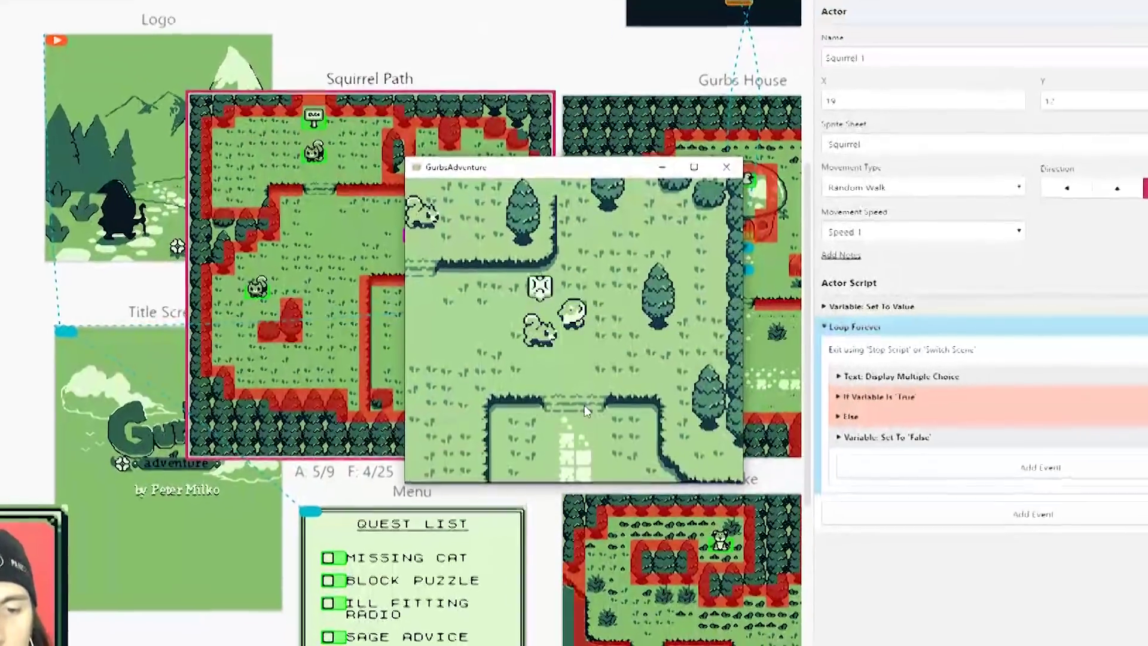
{"action": "key", "text": "Right"}
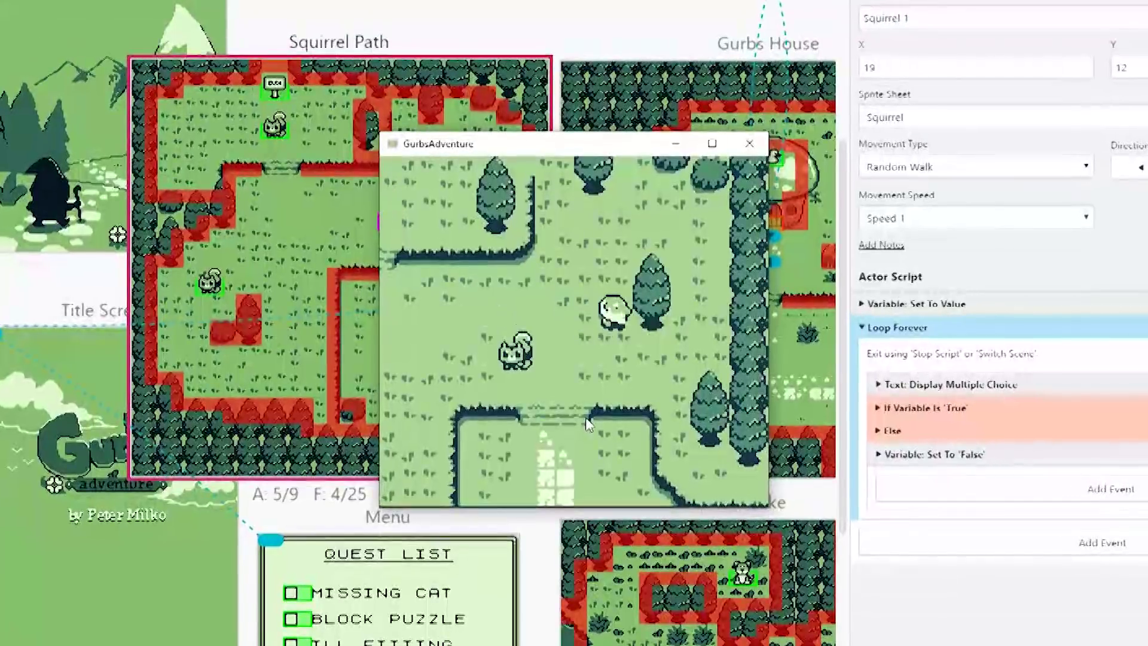
{"action": "key", "text": "Down"}
{"action": "key", "text": "Left"}
Start the squirrel fight in the playtest and keep choosing Attack until the squirrel is defeated
{"action": "key", "text": "z"}
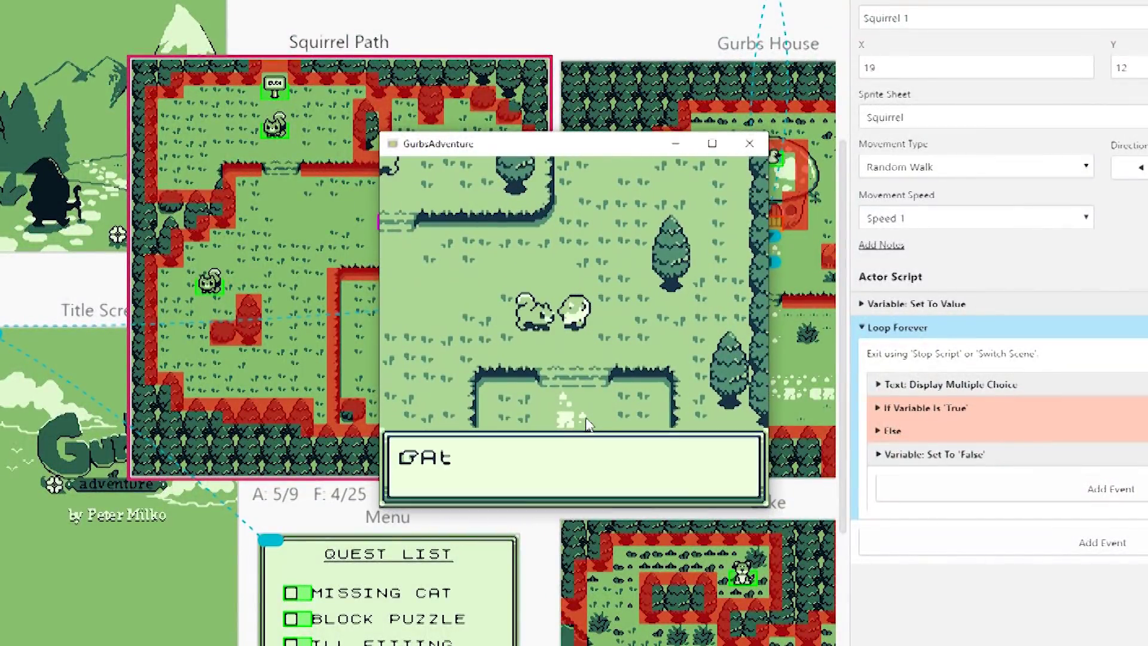
{"action": "key", "text": "z"}
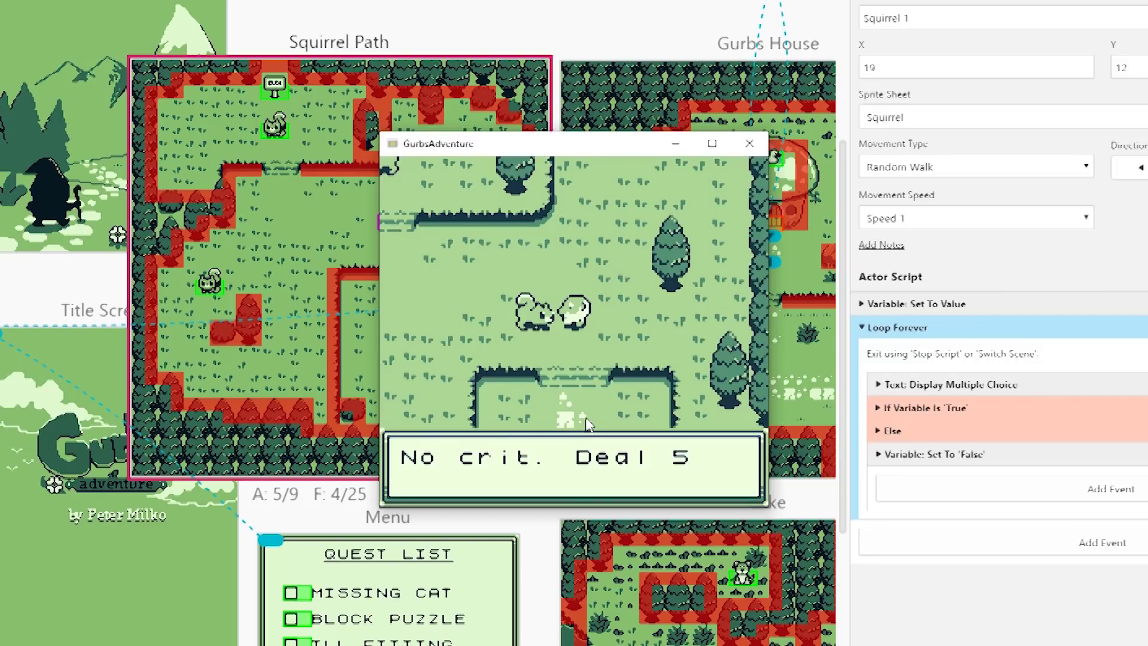
{"action": "key", "text": "z"}
{"action": "key", "text": "z"}
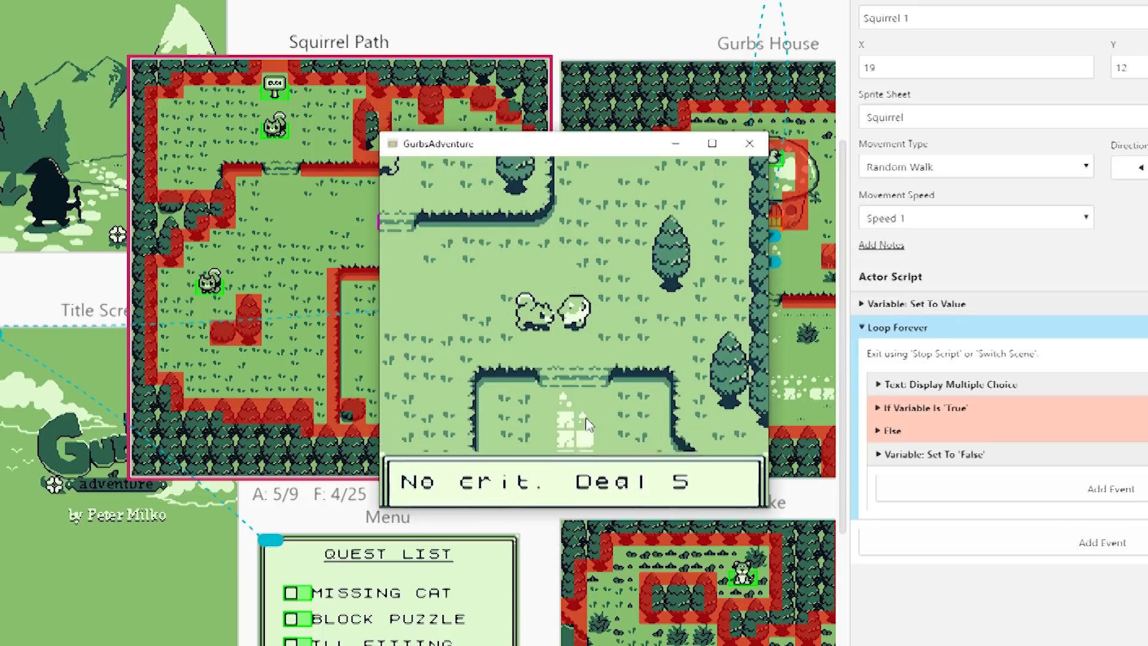
{"action": "key", "text": "z"}
{"action": "key", "text": "z"}
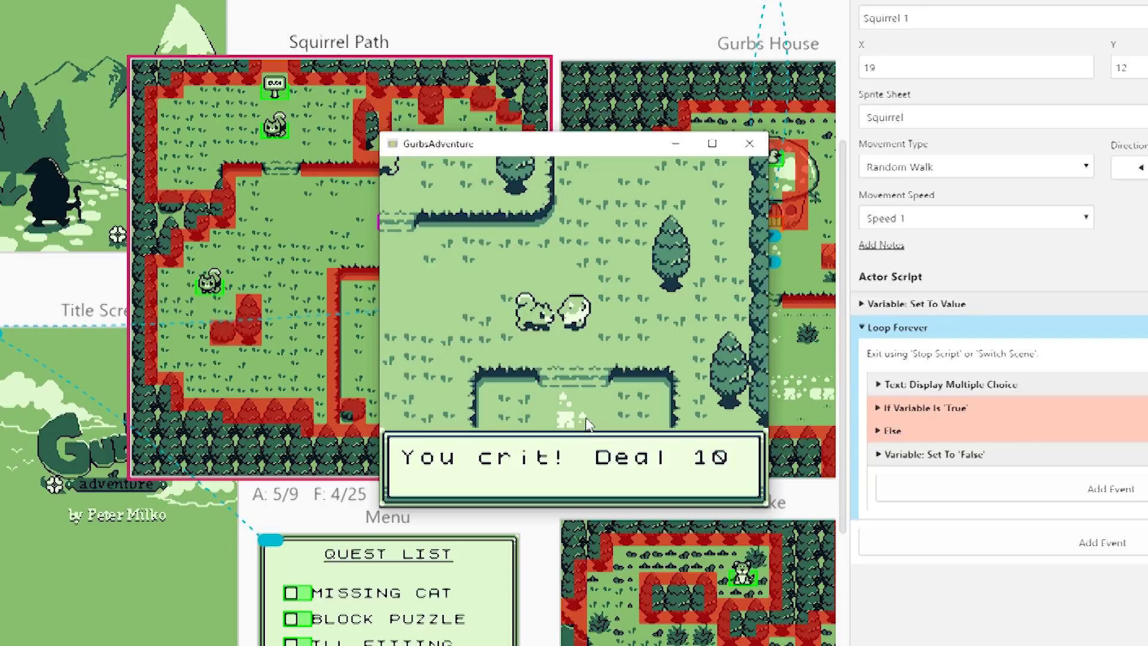
{"action": "key", "text": "z"}
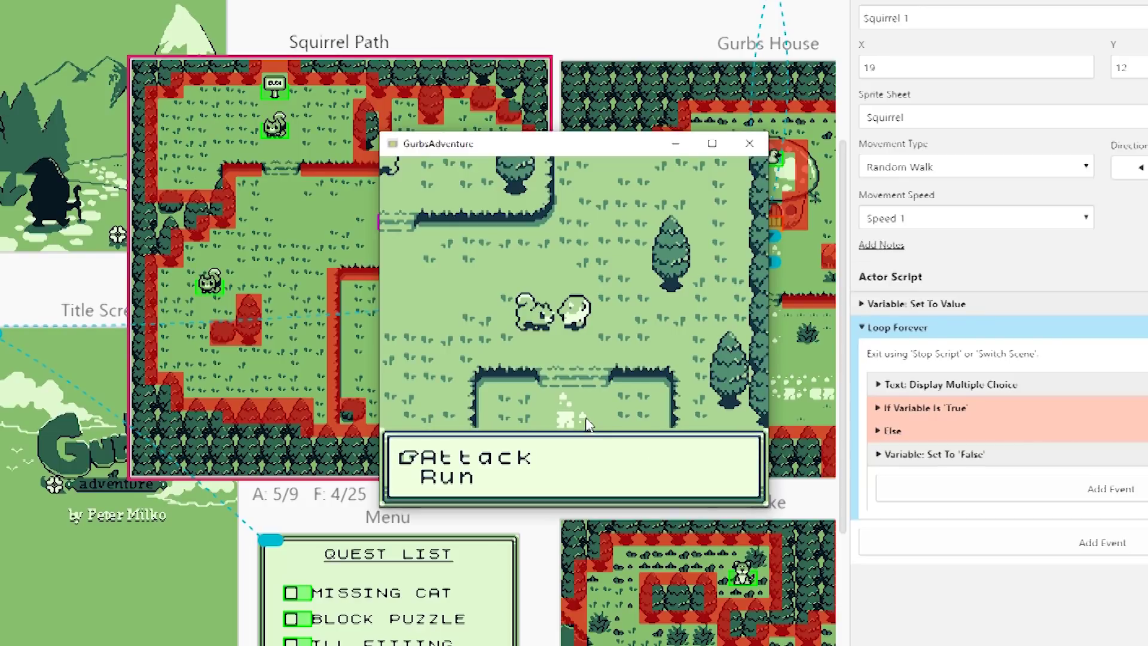
{"action": "key", "text": "z"}
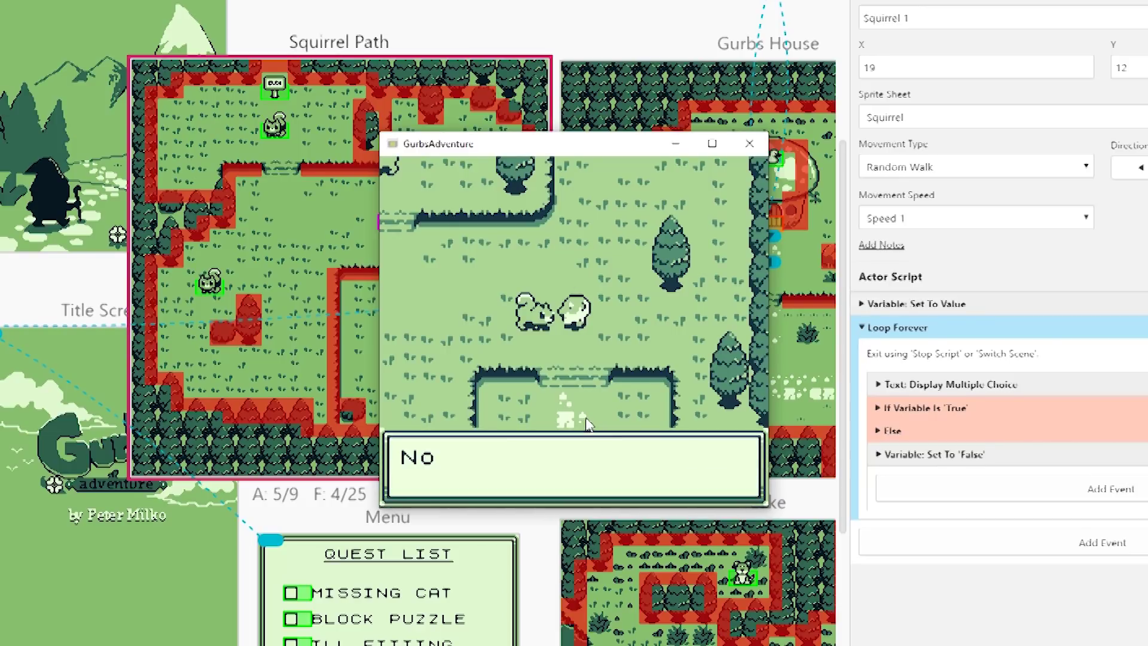
{"action": "key", "text": "z"}
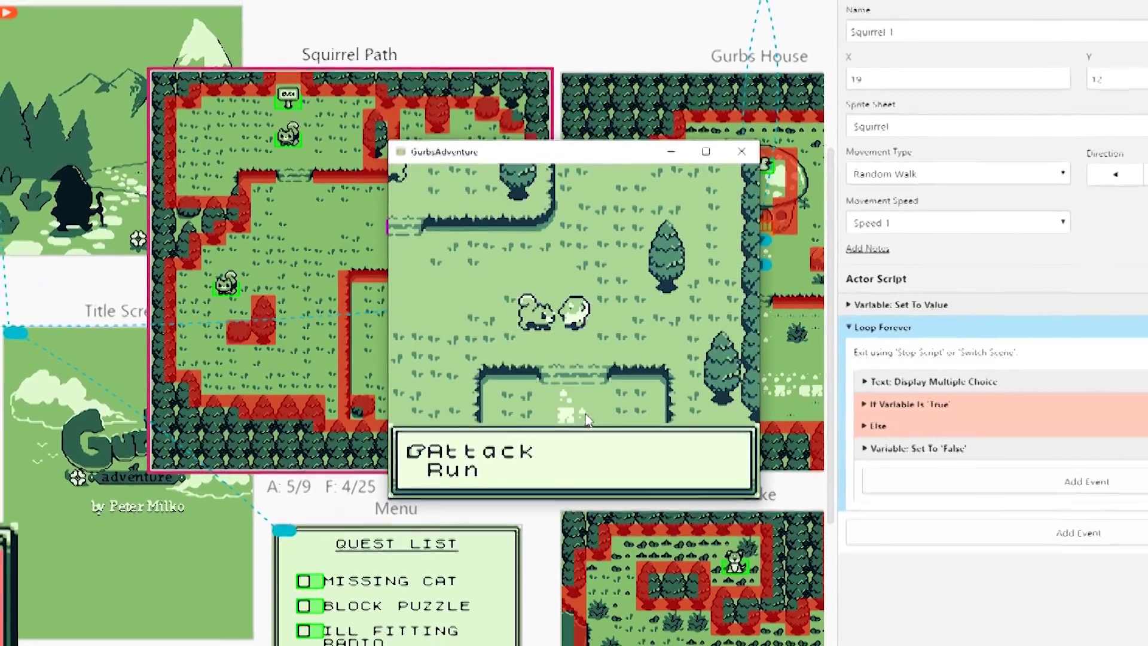
{"action": "key", "text": "z"}
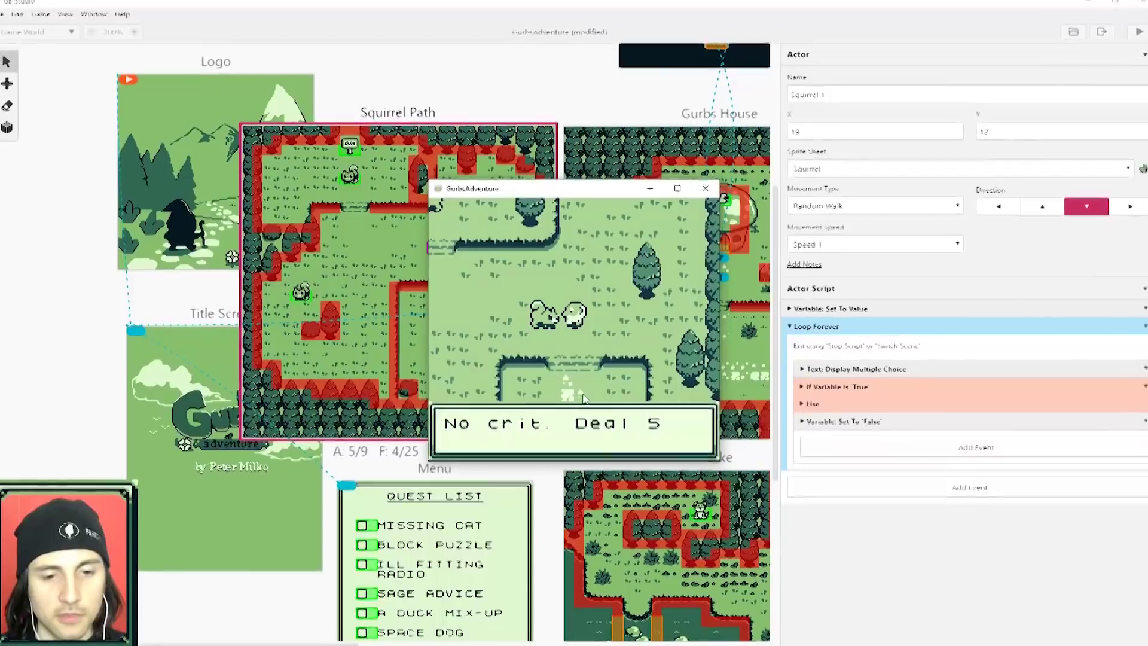
{"action": "key", "text": "z"}
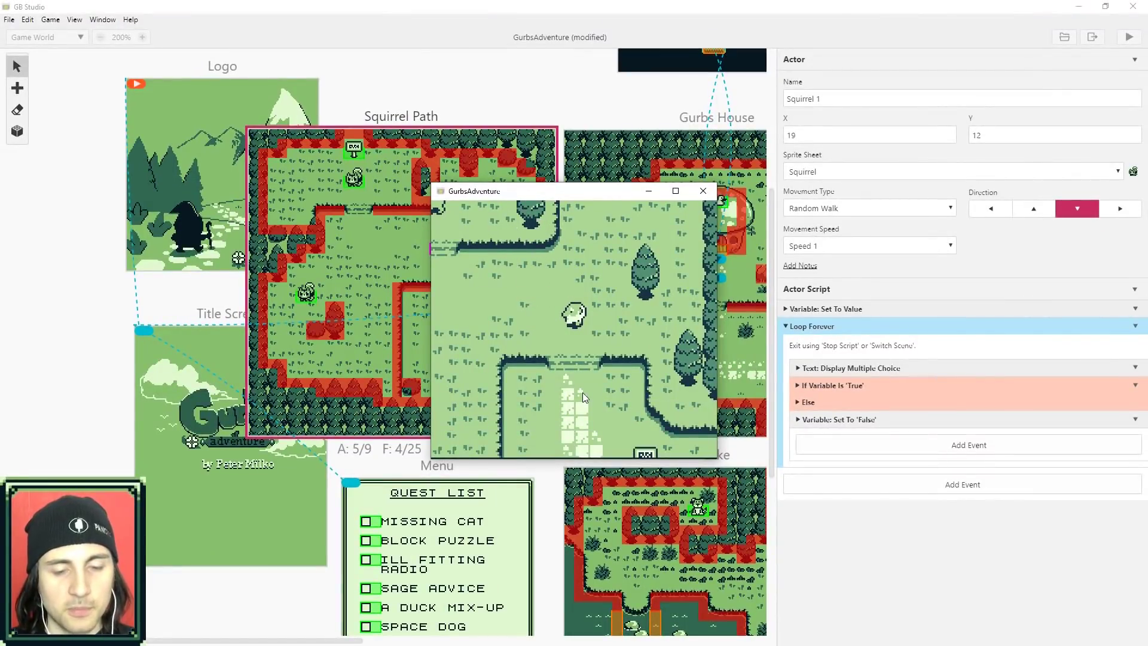
Walk the player around the spot where the squirrel stood and close the playtest
{"action": "key", "text": "Left"}
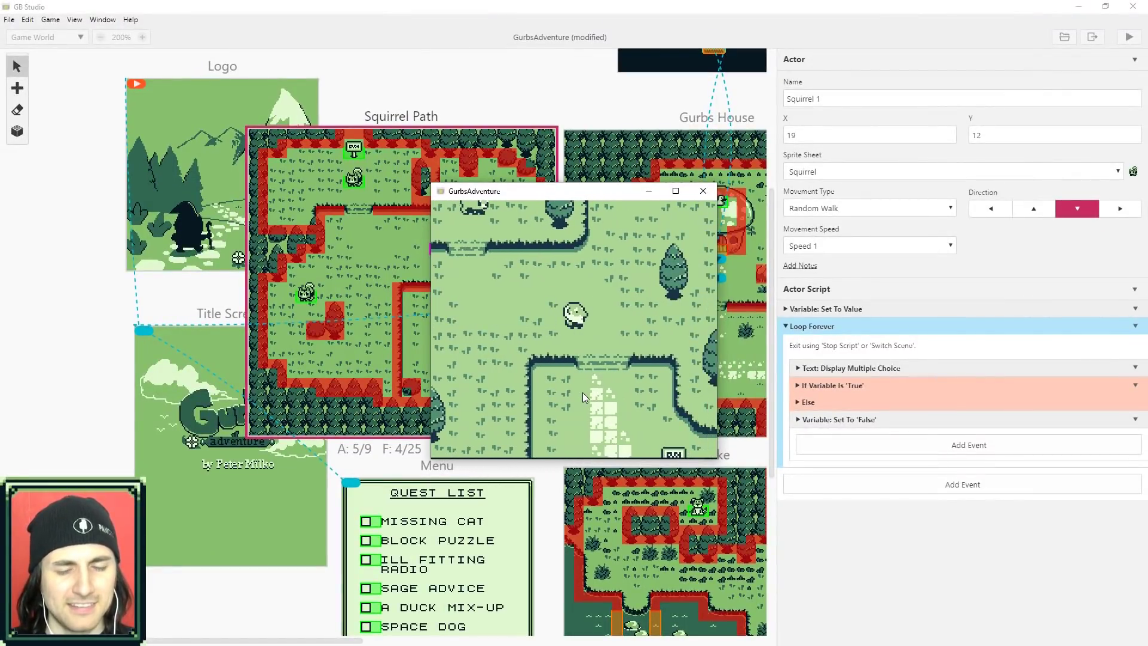
{"action": "key", "text": "Up"}
{"action": "key", "text": "Right"}
{"action": "key", "text": "Down"}
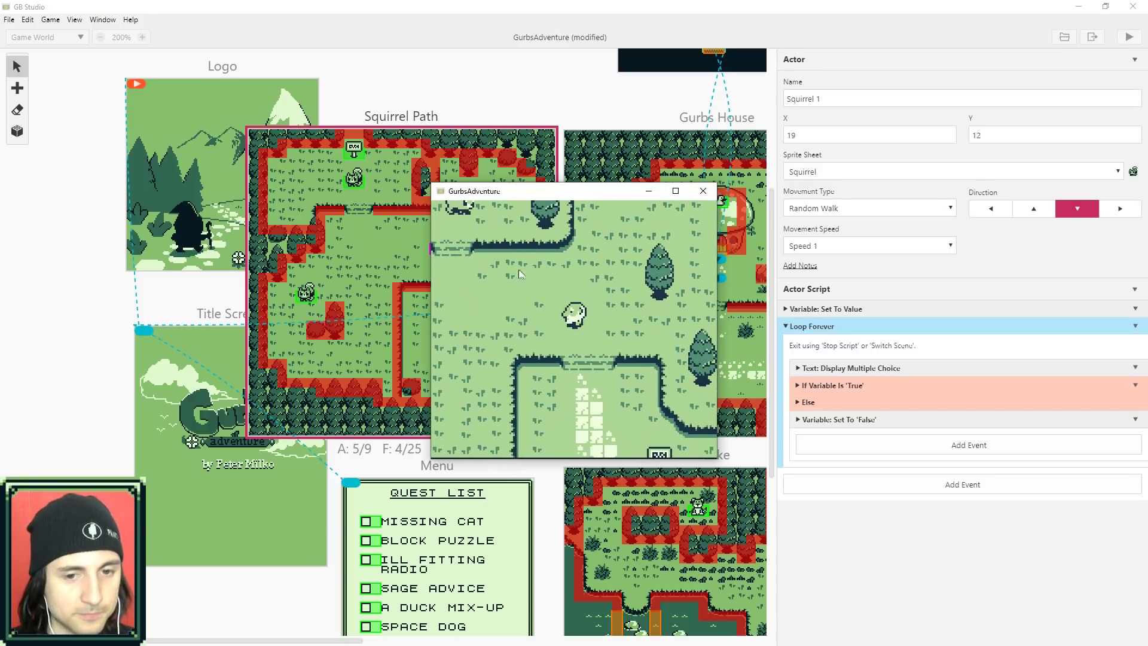
{"action": "left_click", "coordinate": [702, 192]}
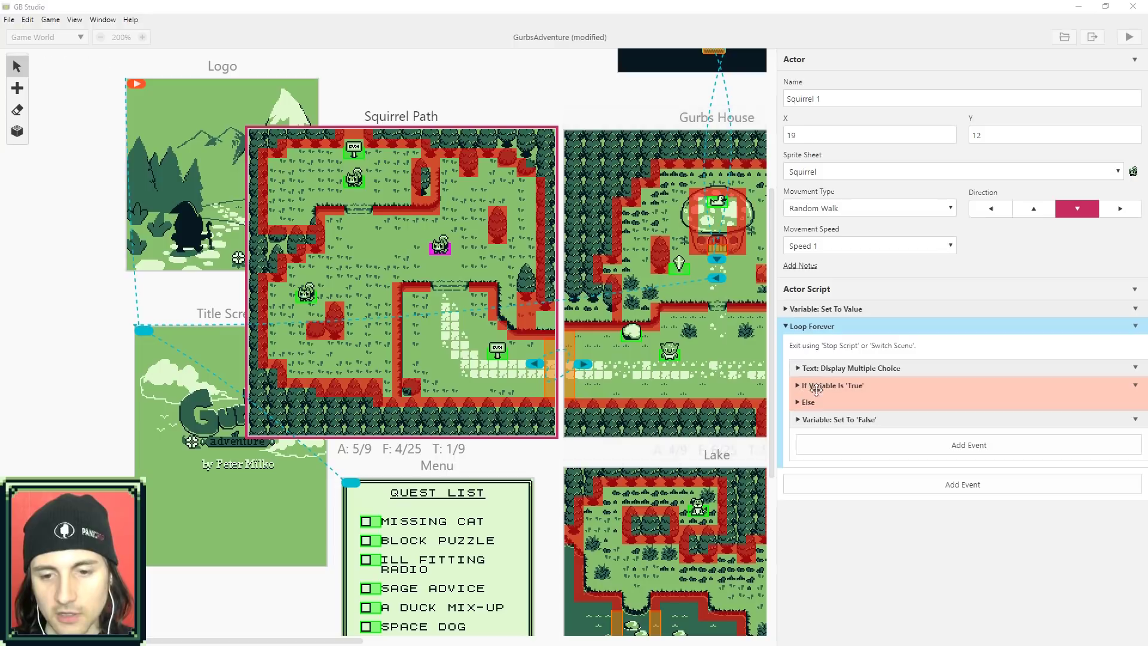
Move the "You crit! Deal 10" dialogue after the Enemy Health subtraction in the Crit Equal To 3 condition
{"action": "left_click", "coordinate": [798, 367]}
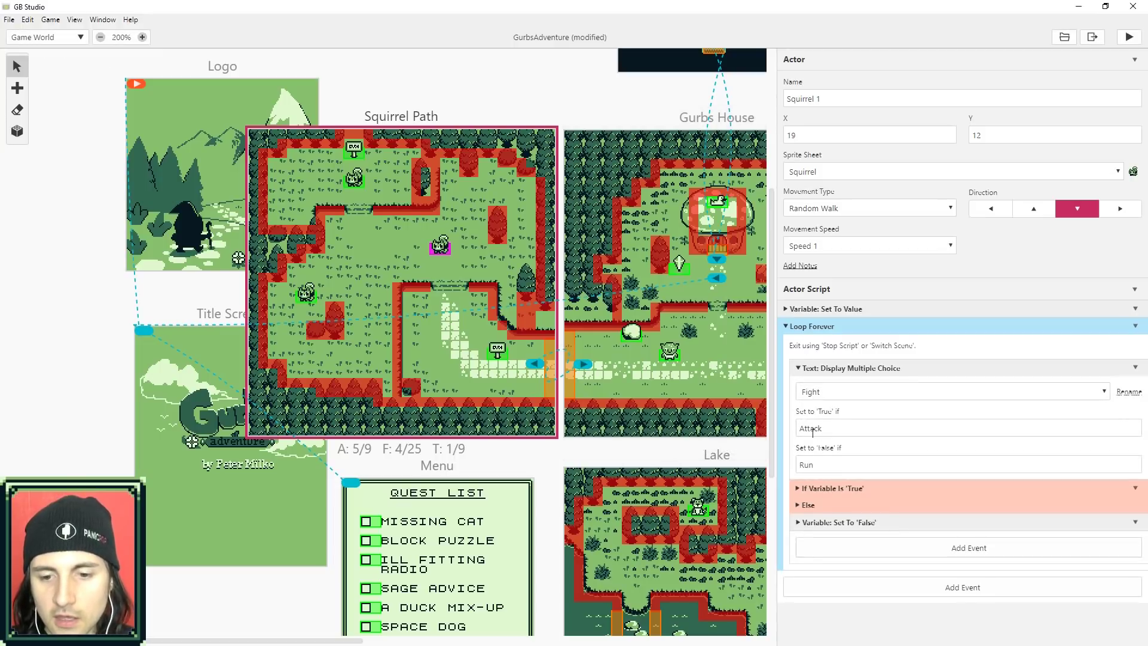
{"action": "left_click", "coordinate": [797, 488]}
{"action": "scroll", "coordinate": [810, 455], "scroll_direction": "down", "scroll_amount": 4}
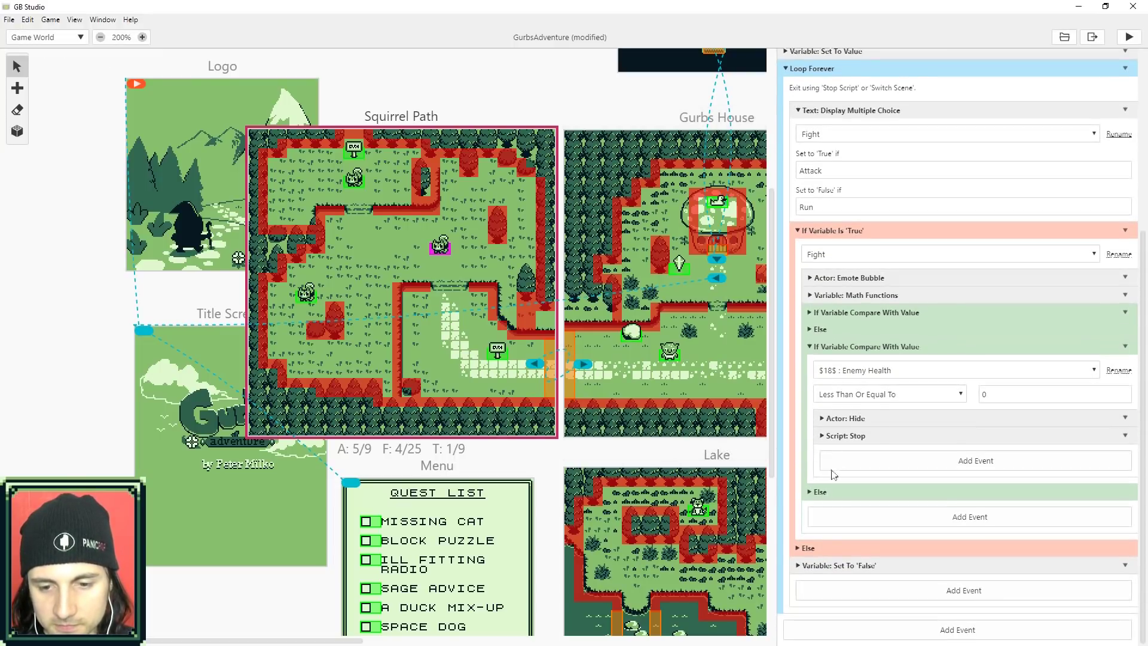
{"action": "left_click", "coordinate": [810, 346]}
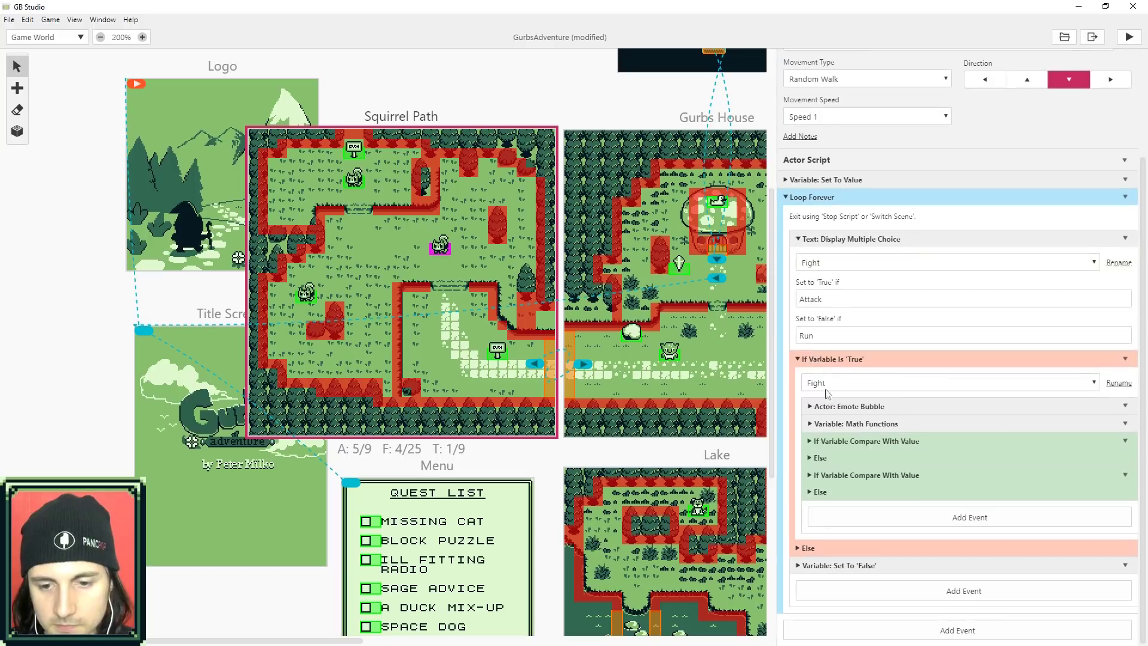
{"action": "left_click", "coordinate": [810, 442]}
{"action": "scroll", "coordinate": [910, 479], "scroll_direction": "down", "scroll_amount": 2}
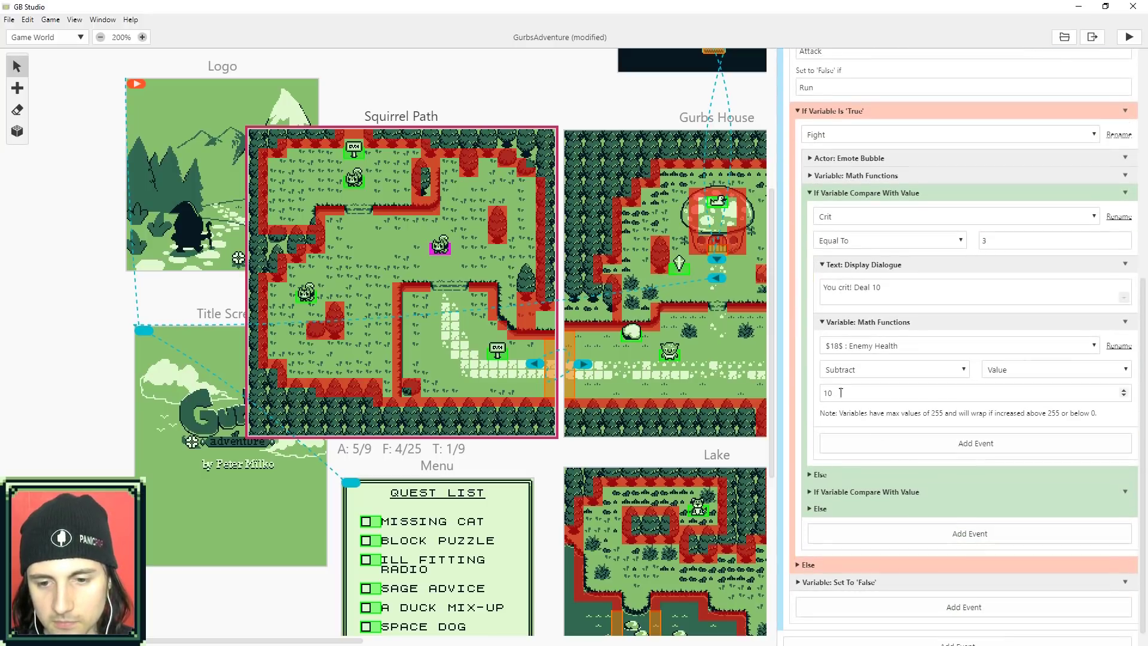
{"action": "left_click", "coordinate": [893, 290]}
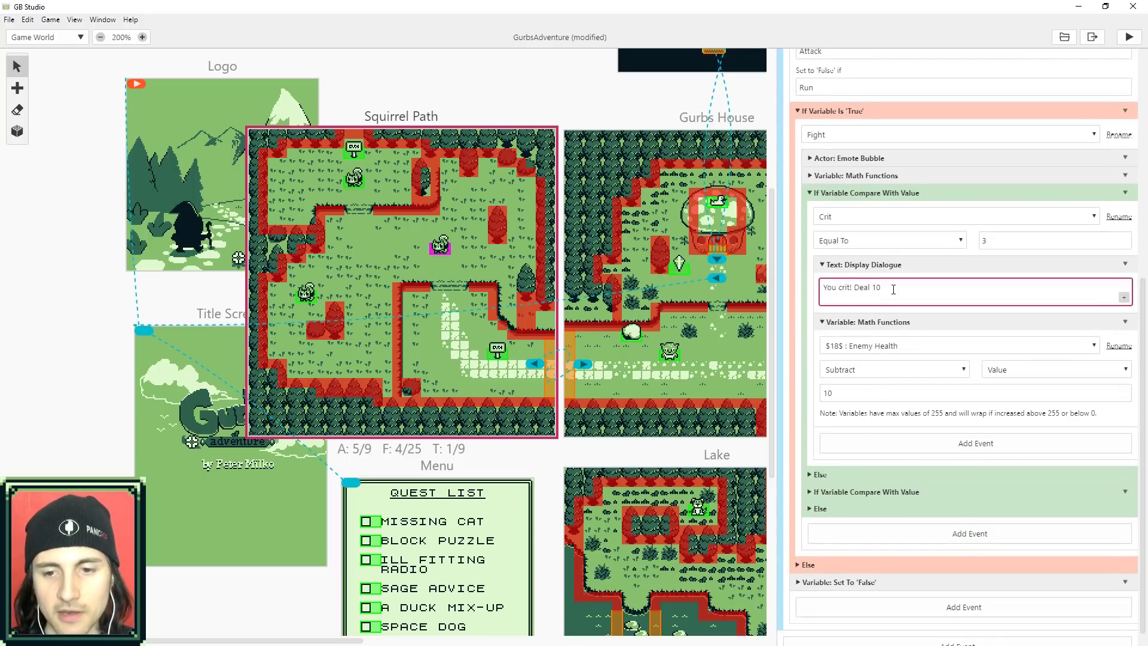
{"action": "left_click", "coordinate": [930, 447]}
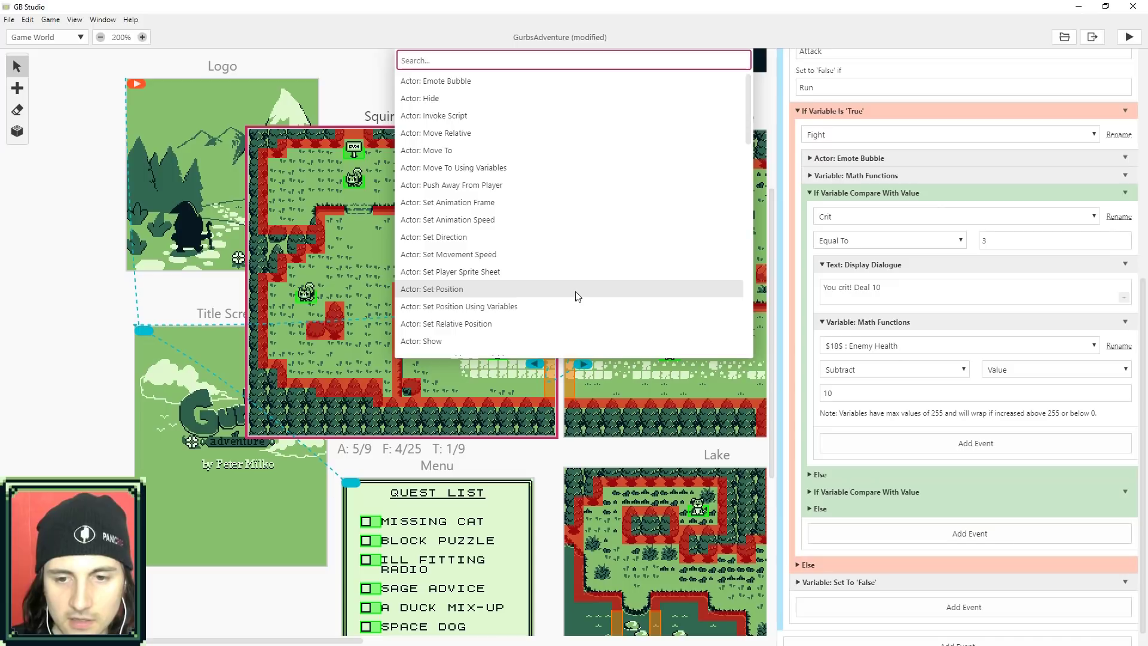
{"action": "left_click_drag", "start_coordinate": [876, 264], "coordinate": [884, 407]}
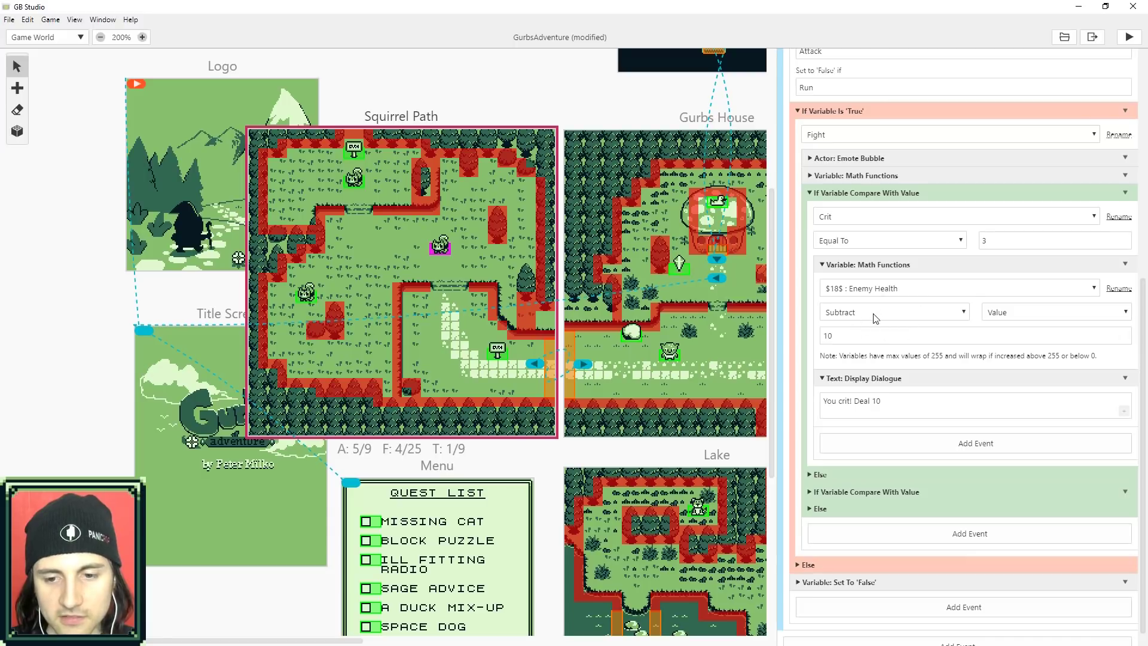
Extend the crit dialogue to "You crit! Deal 10." with a second line "Enemy has $18$ HP.", and copy that second line
{"action": "left_click", "coordinate": [889, 401]}
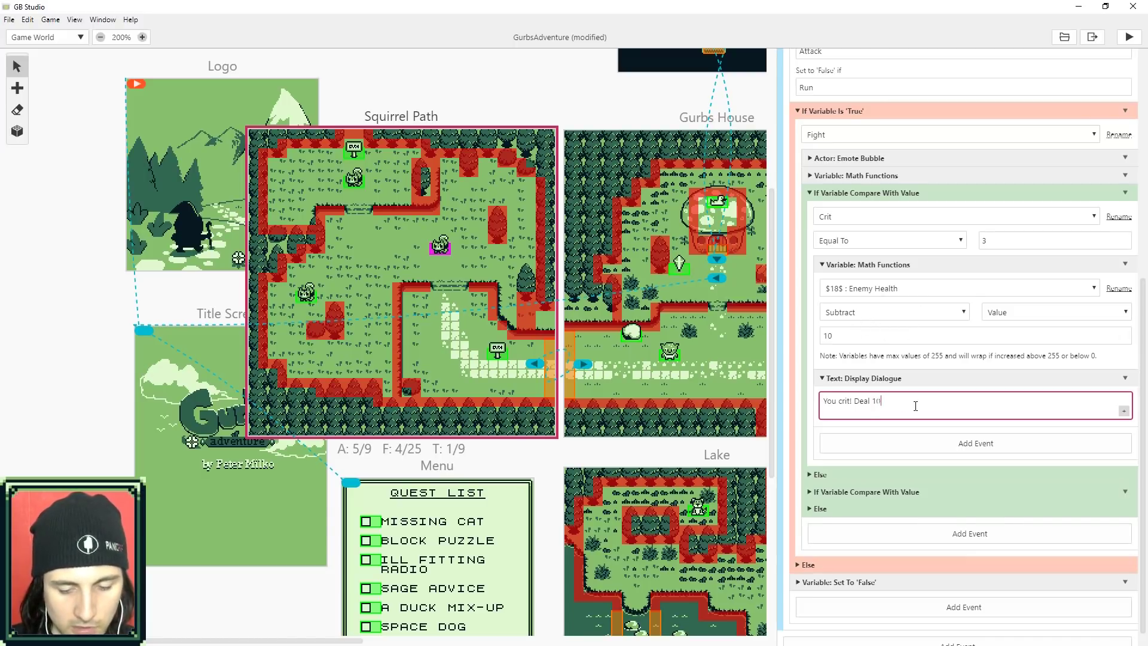
{"action": "type", "text": "."}
{"action": "key", "text": "Return"}
{"action": "key", "text": "BackSpace"}
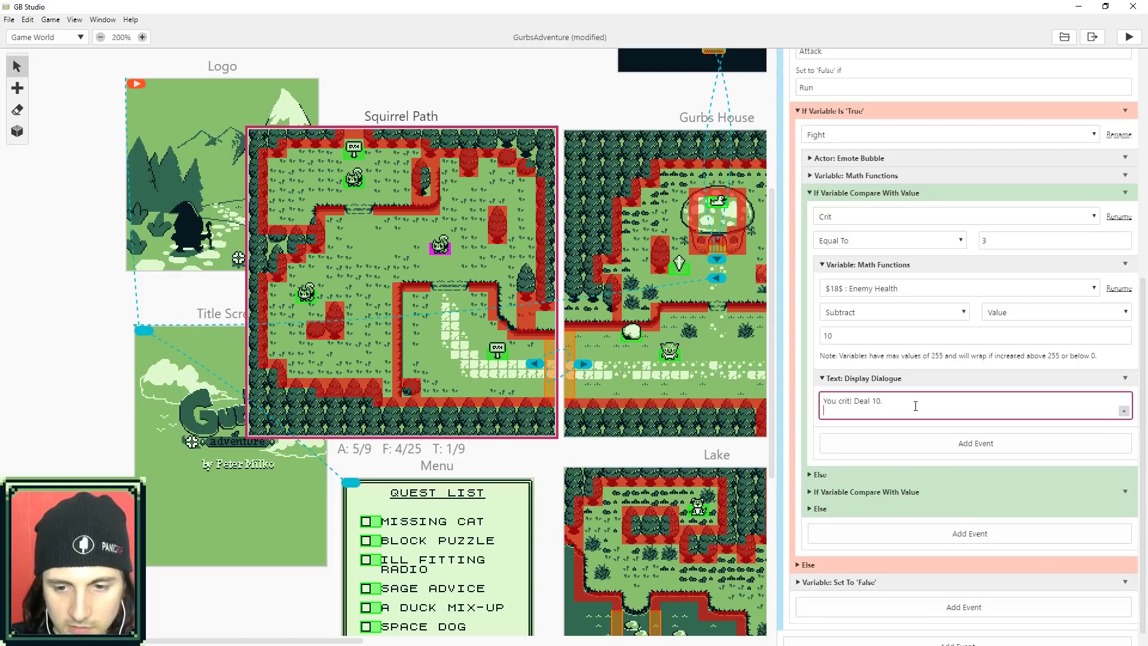
{"action": "type", "text": "En"}
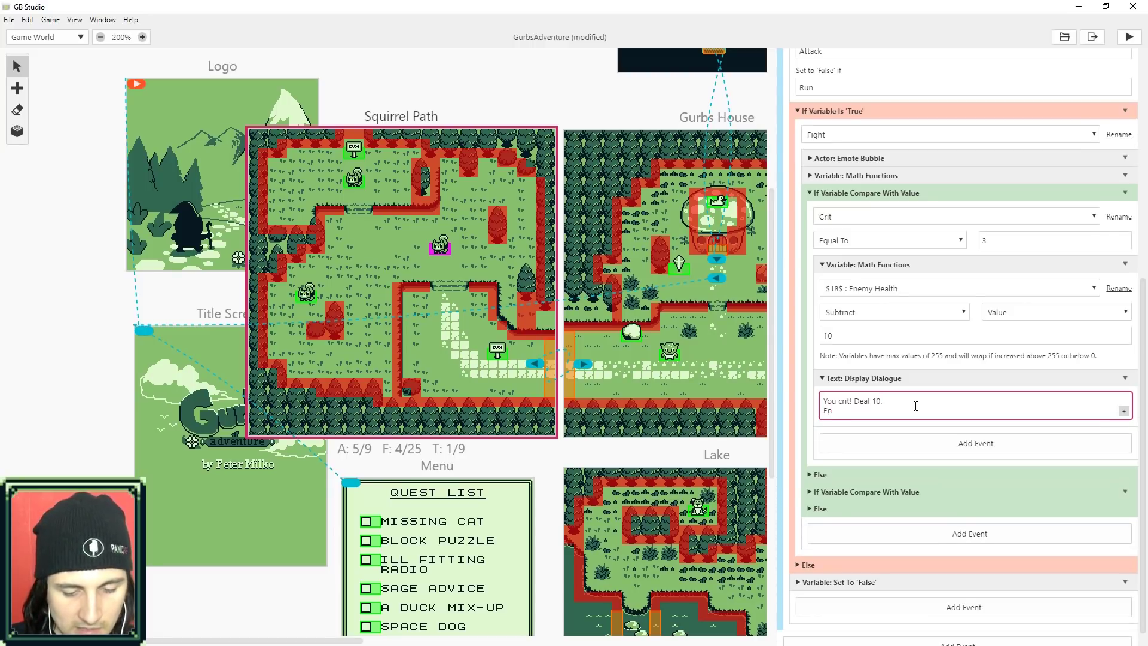
{"action": "type", "text": "emy has $18$ HP"}
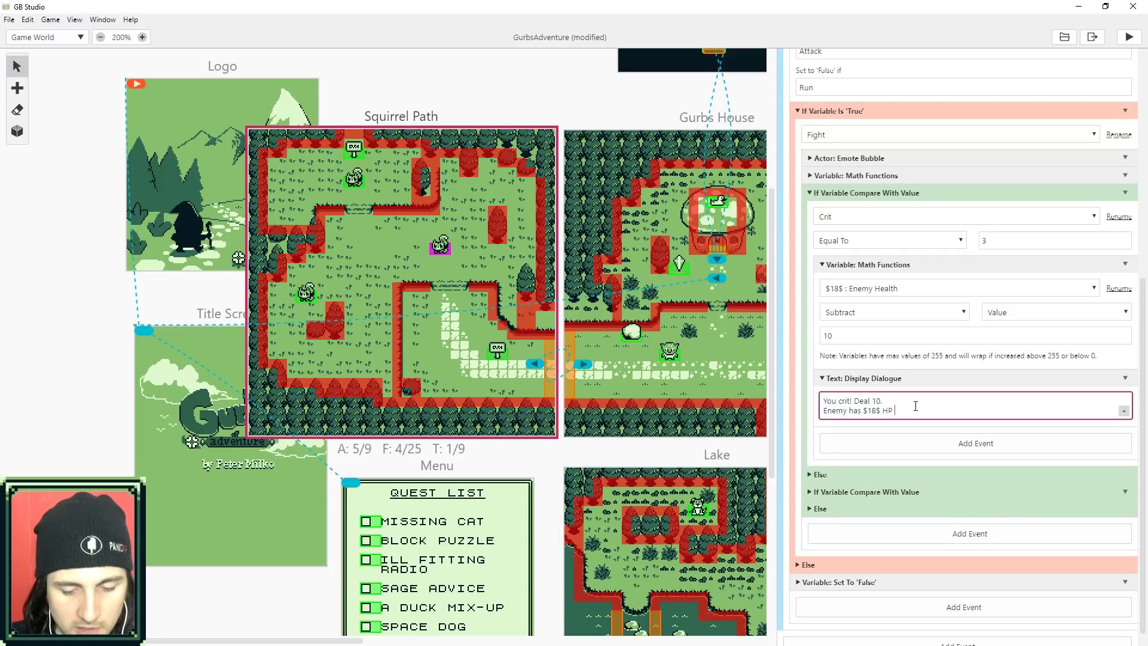
{"action": "left_click_drag", "start_coordinate": [902, 411], "coordinate": [826, 410]}
{"action": "key", "text": "ctrl+c"}
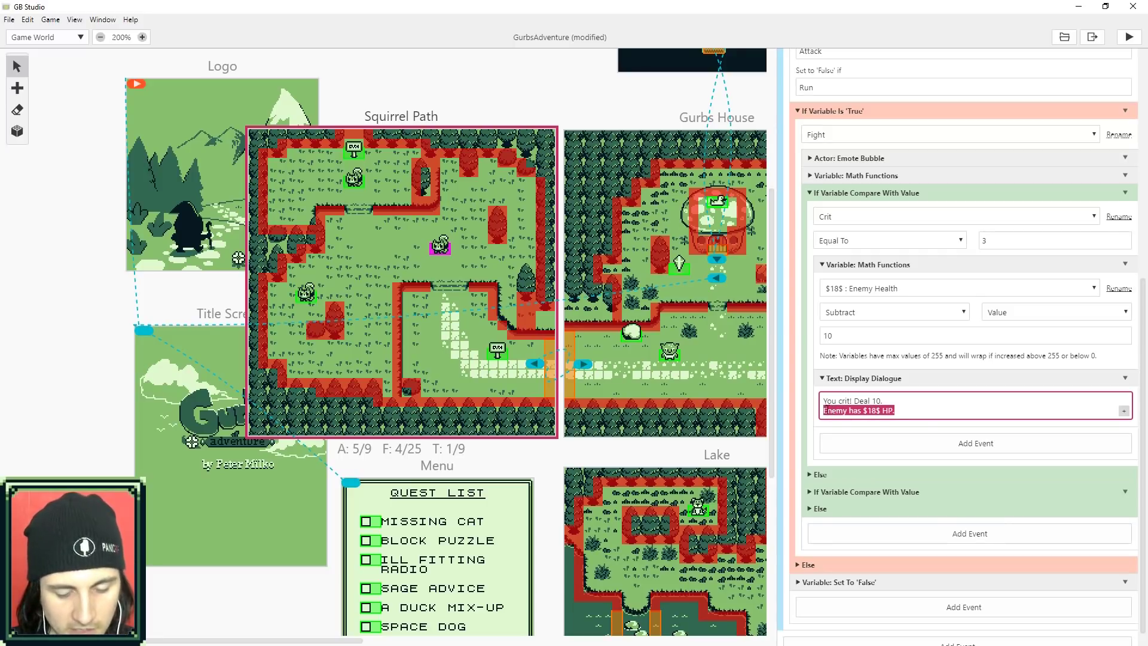
In the crit check's Else branch, move the "No crit. Deal 5." dialogue after the Enemy Health subtraction and append the copied enemy HP line
{"action": "left_click", "coordinate": [810, 475]}
{"action": "scroll", "coordinate": [879, 442], "scroll_direction": "down", "scroll_amount": 3}
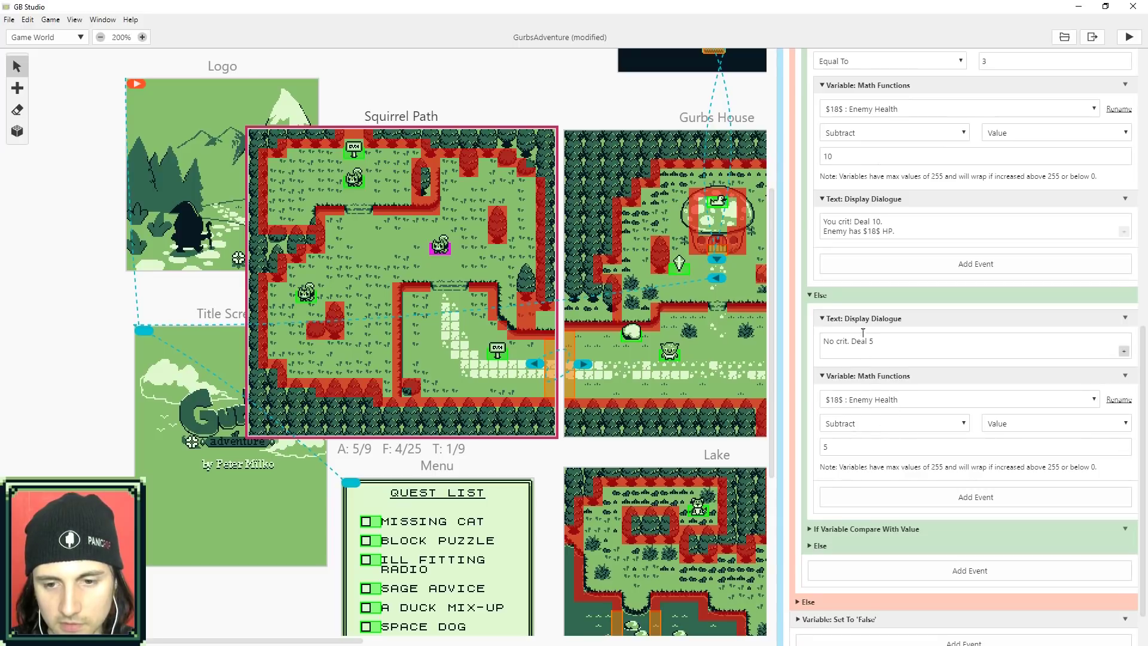
{"action": "left_click_drag", "start_coordinate": [859, 318], "coordinate": [865, 445]}
{"action": "left_click", "coordinate": [886, 458]}
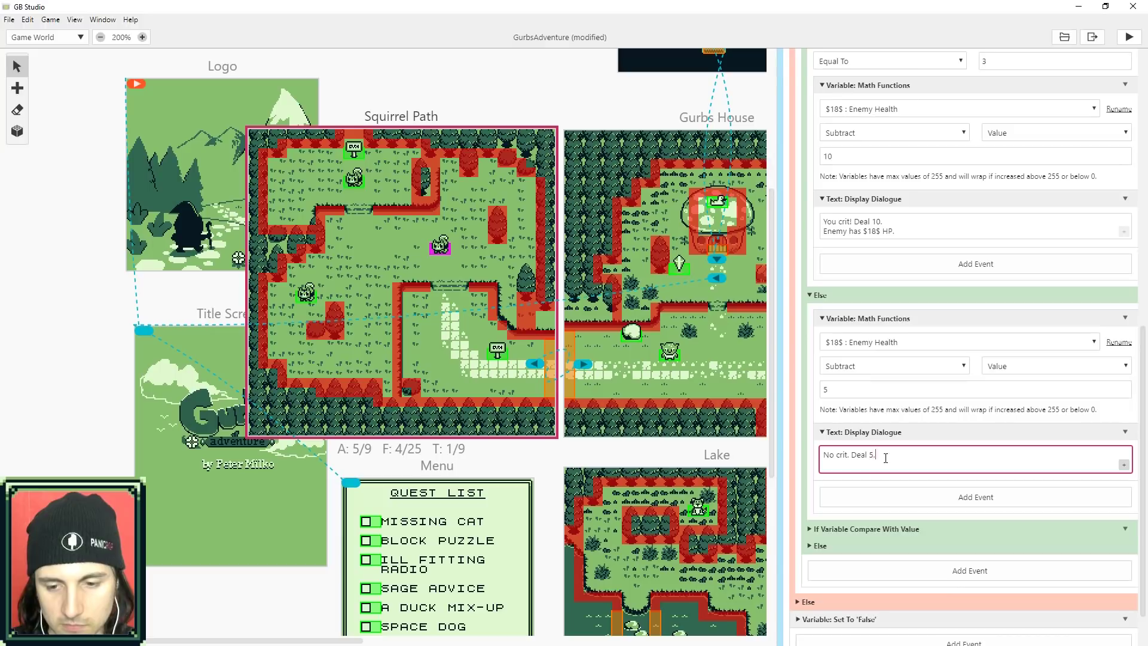
{"action": "key", "text": "Return"}
{"action": "key", "text": "ctrl+v"}
Playtest the squirrel fight with the new HP dialogue, walk the player around the path, and return to the editor
{"action": "left_click", "coordinate": [1129, 38]}
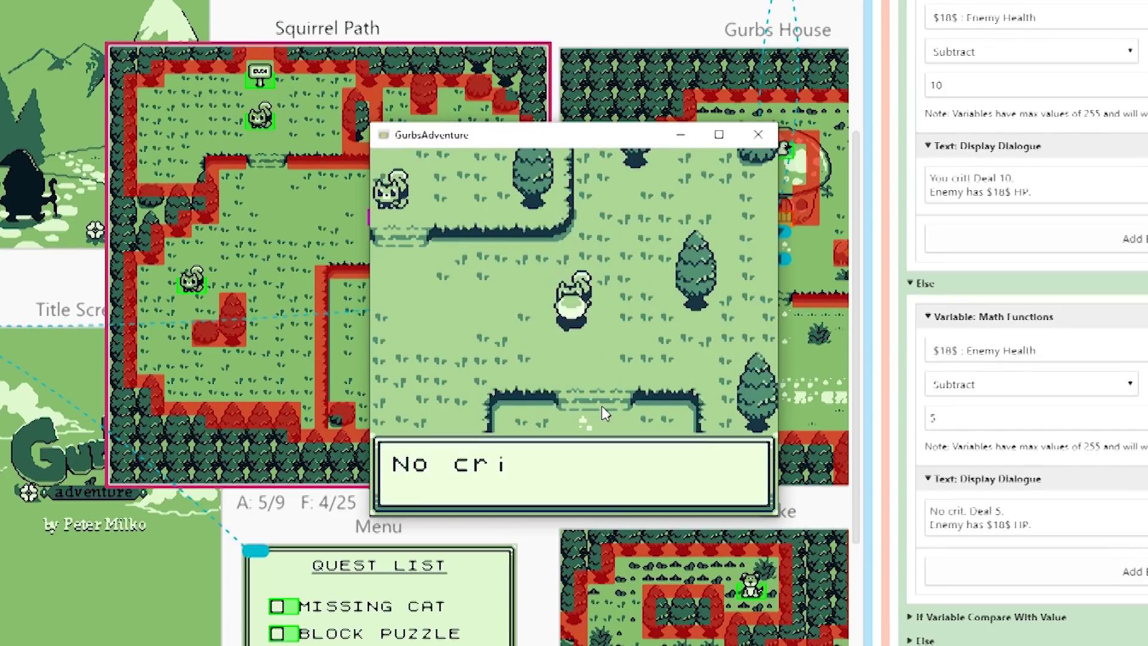
{"action": "key", "text": "z"}
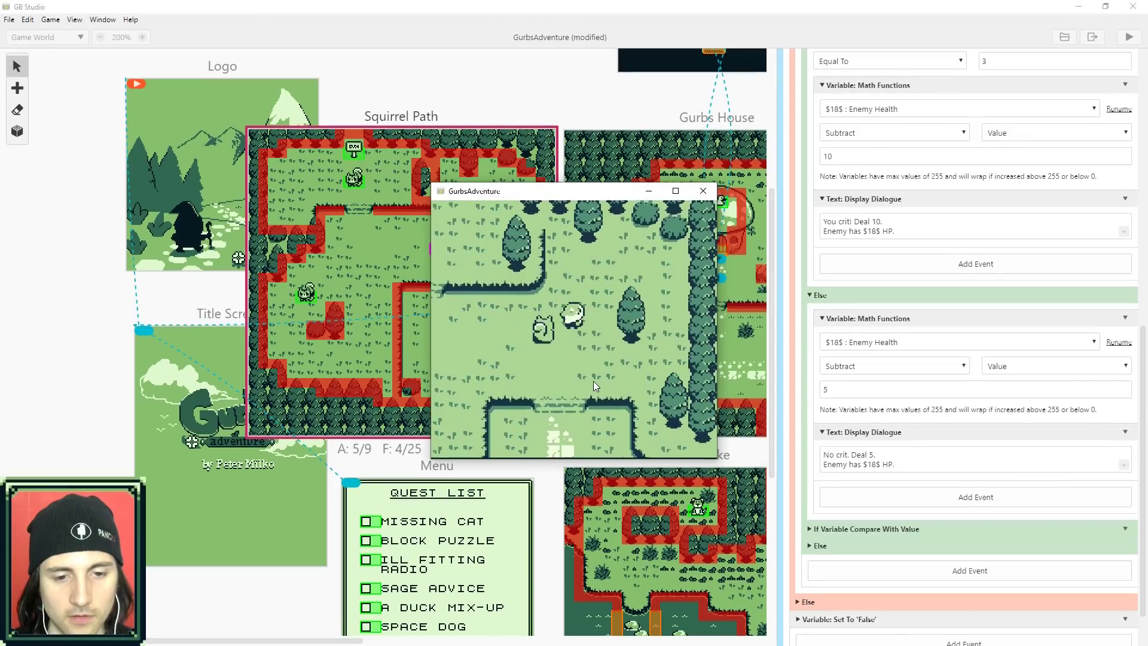
{"action": "key", "text": "Down"}
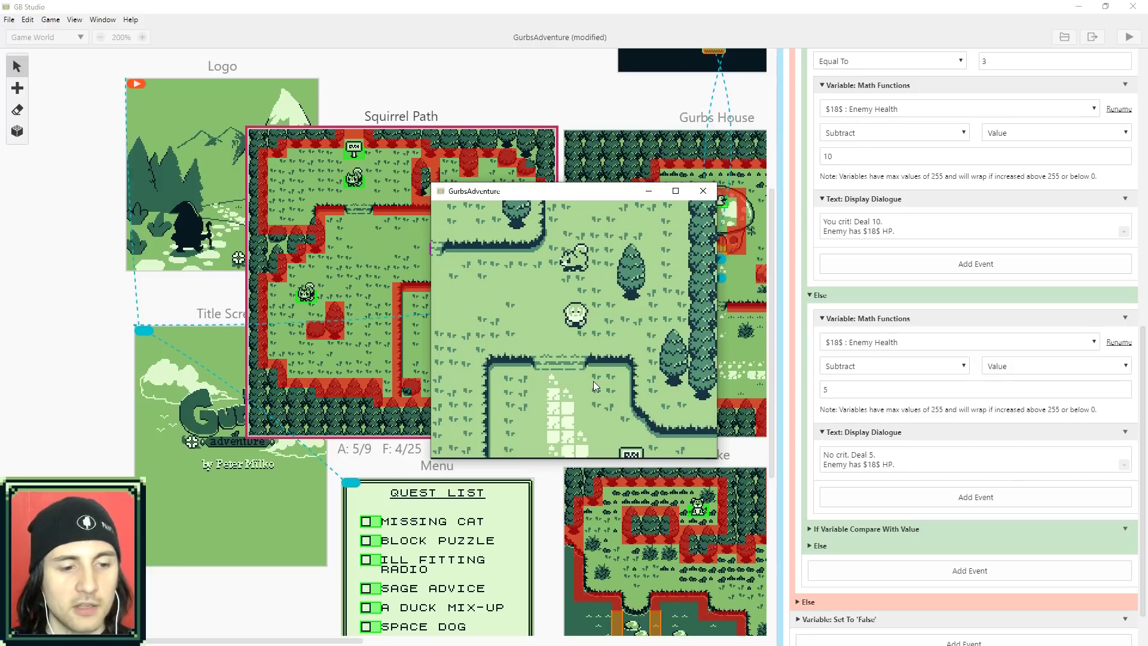
{"action": "key", "text": "Left"}
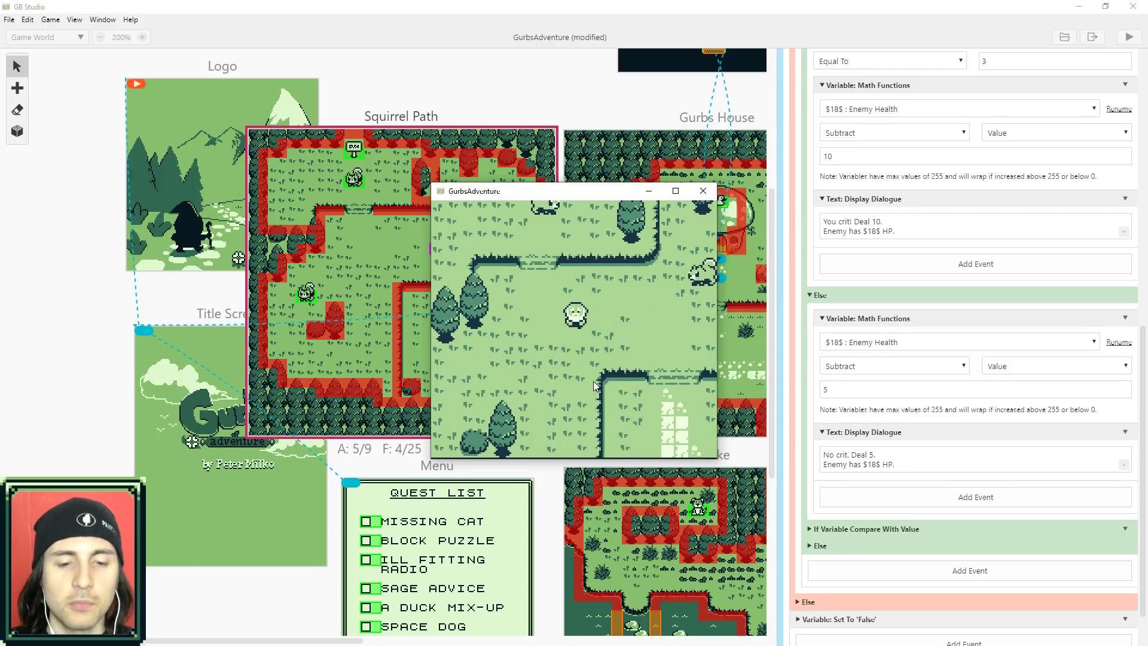
{"action": "key", "text": "Up"}
{"action": "key", "text": "Down"}
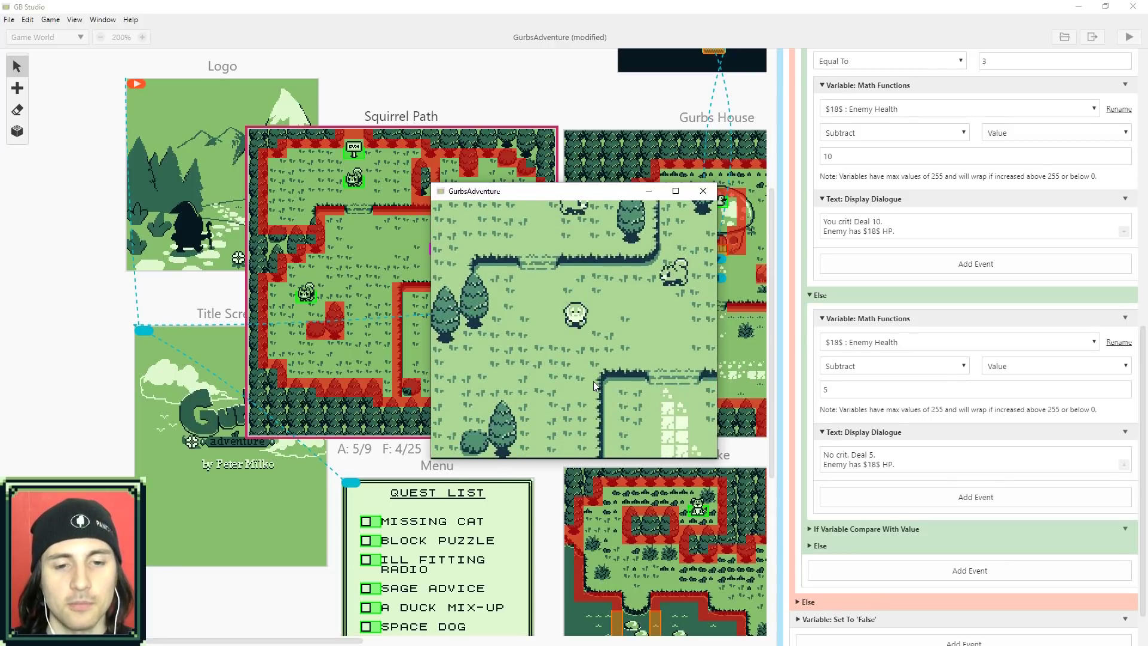
{"action": "key", "text": "Down"}
{"action": "key", "text": "Left"}
{"action": "key", "text": "Right"}
{"action": "key", "text": "Left"}
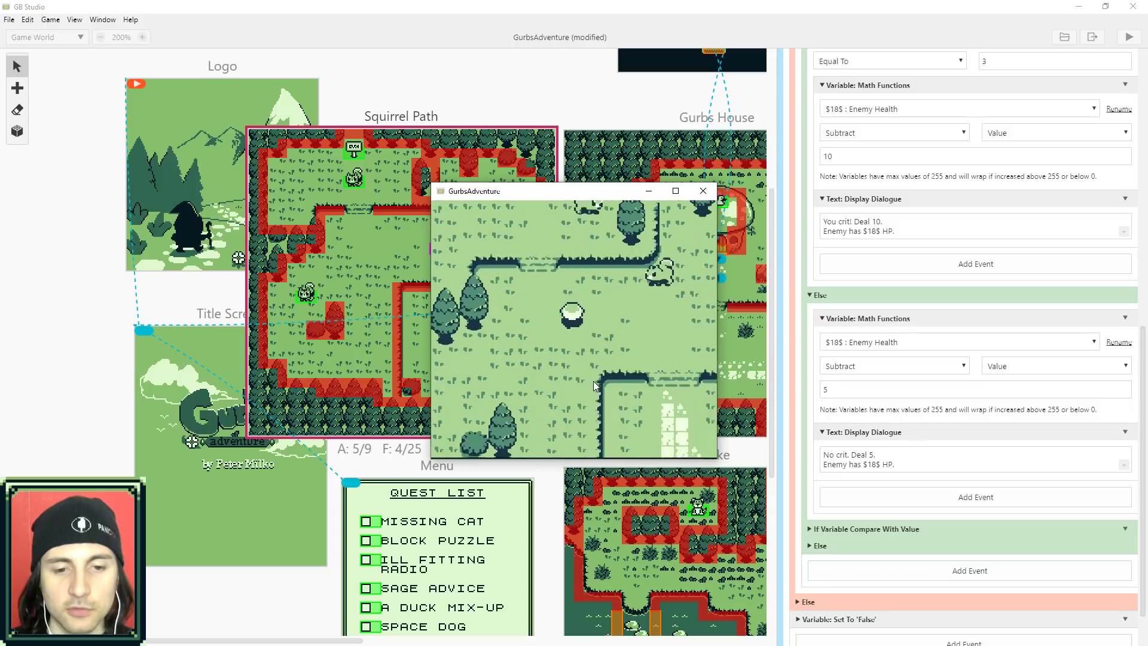
{"action": "key", "text": "Up"}
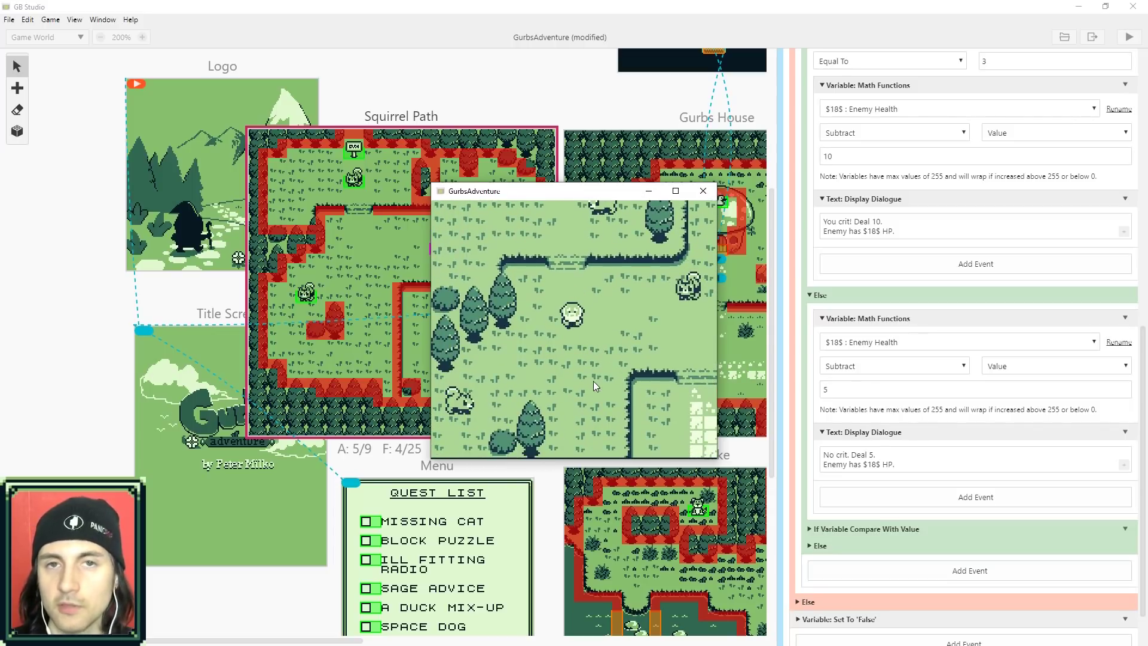
{"action": "key", "text": "Right"}
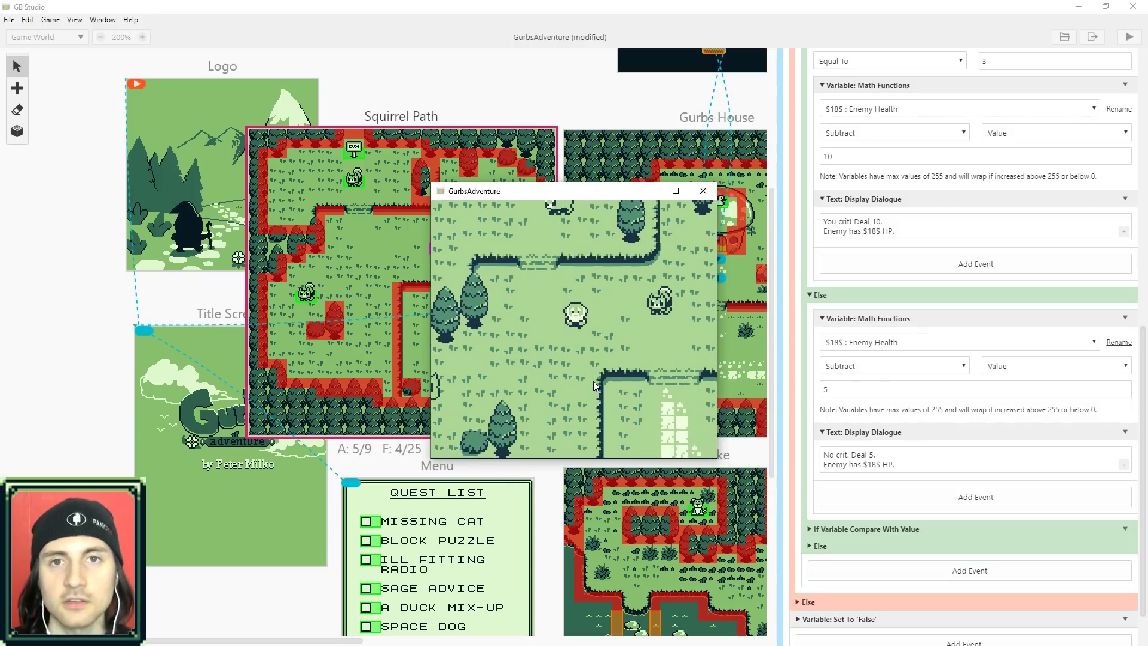
{"action": "left_click", "coordinate": [776, 348]}
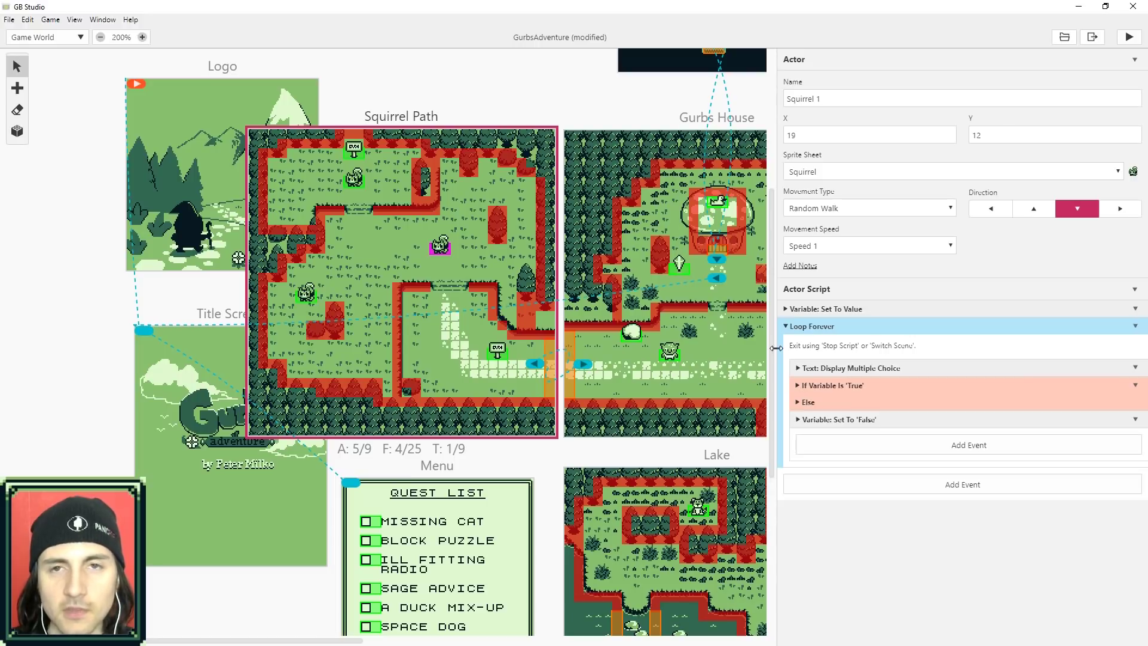